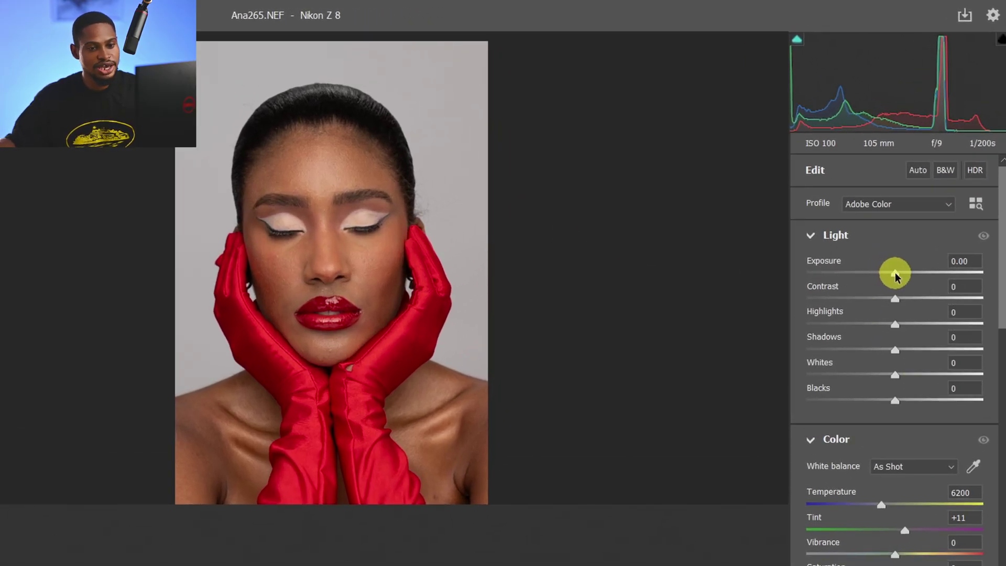
Step: Set the portrait's Exposure to +0.10, Highlights to -23 and Shadows to +10
left_click_drag(895, 274, 896, 273)
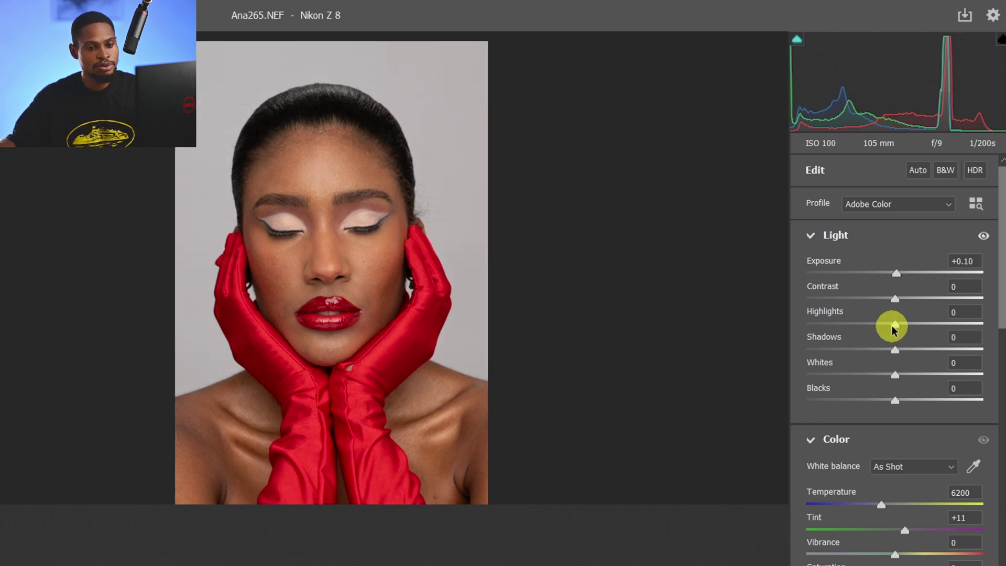
left_click_drag(893, 326, 872, 327)
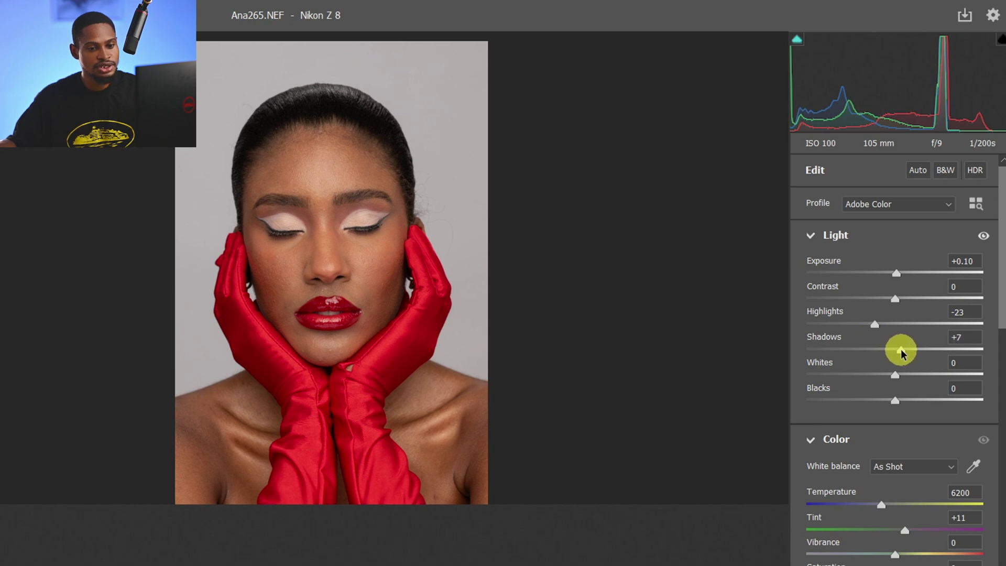
left_click_drag(906, 351, 907, 351)
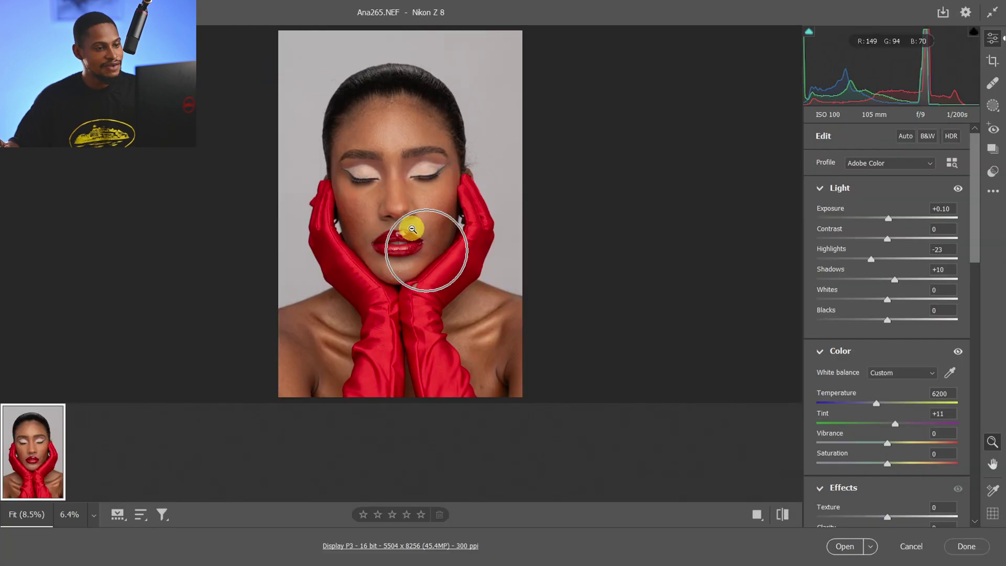
Step: Adjust the white balance to a Tint of +12 and a Temperature of 6550
scroll(433, 196, "up", 4)
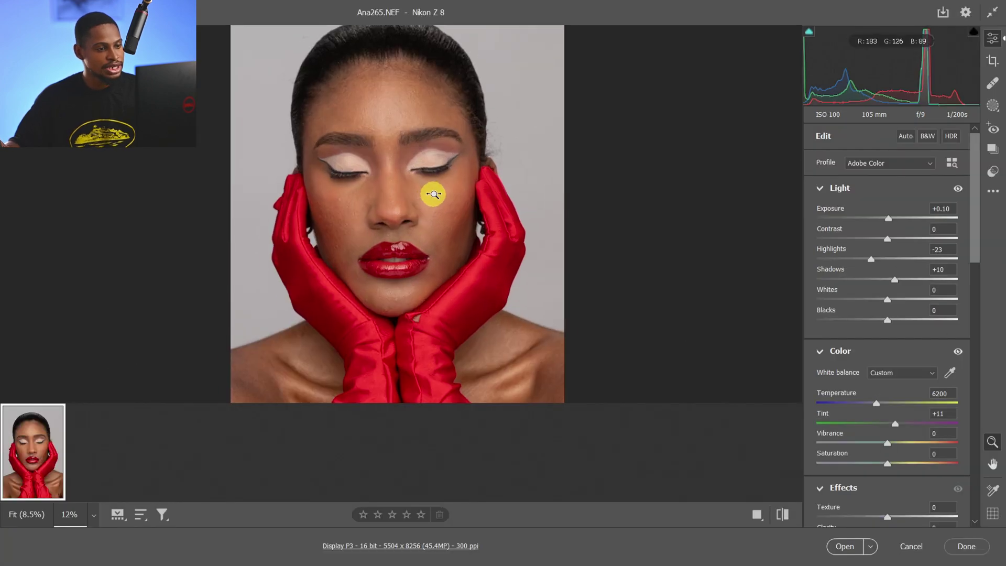
key("ctrl")
key("ctrl")
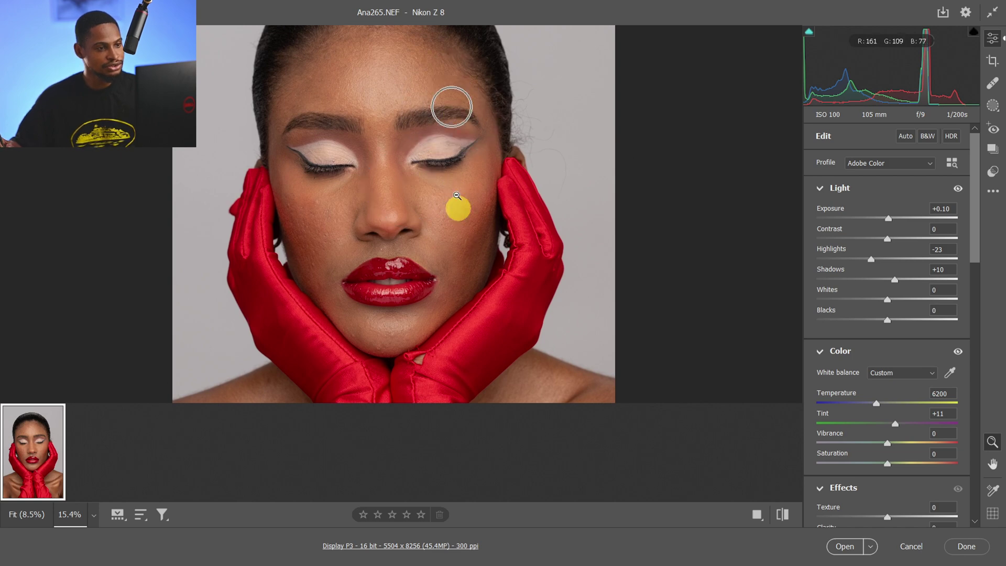
key("ctrl")
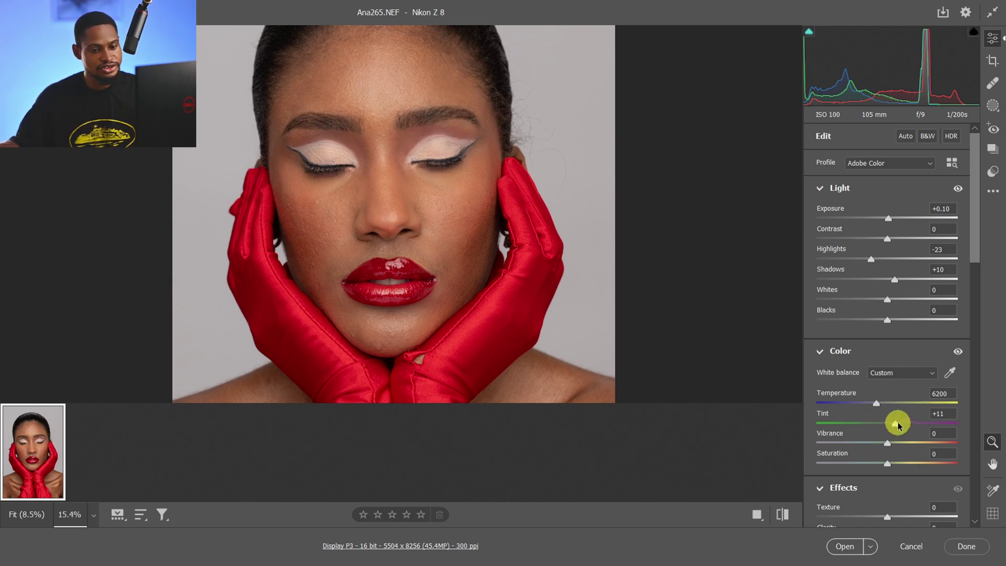
left_click_drag(894, 423, 895, 423)
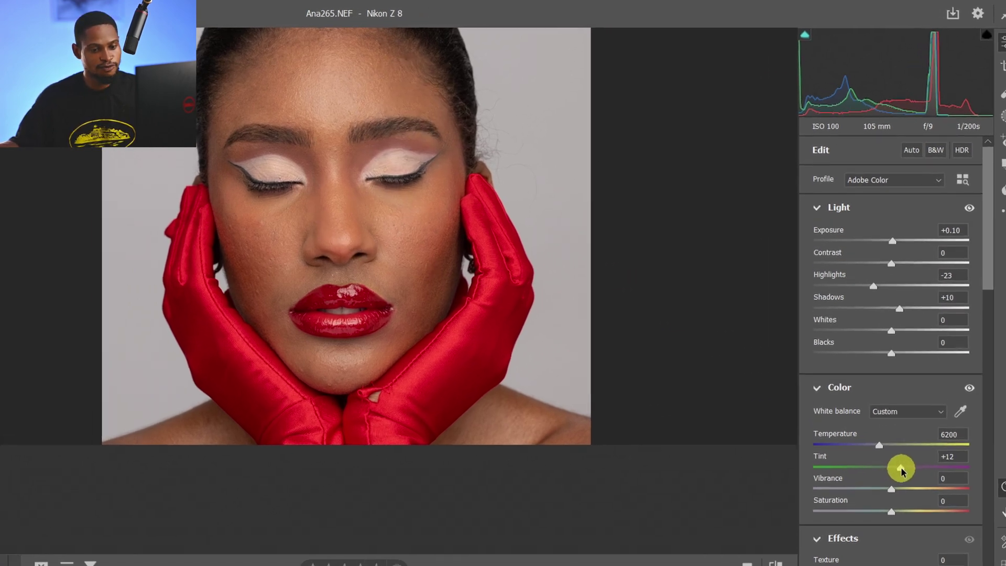
left_click_drag(902, 471, 905, 469)
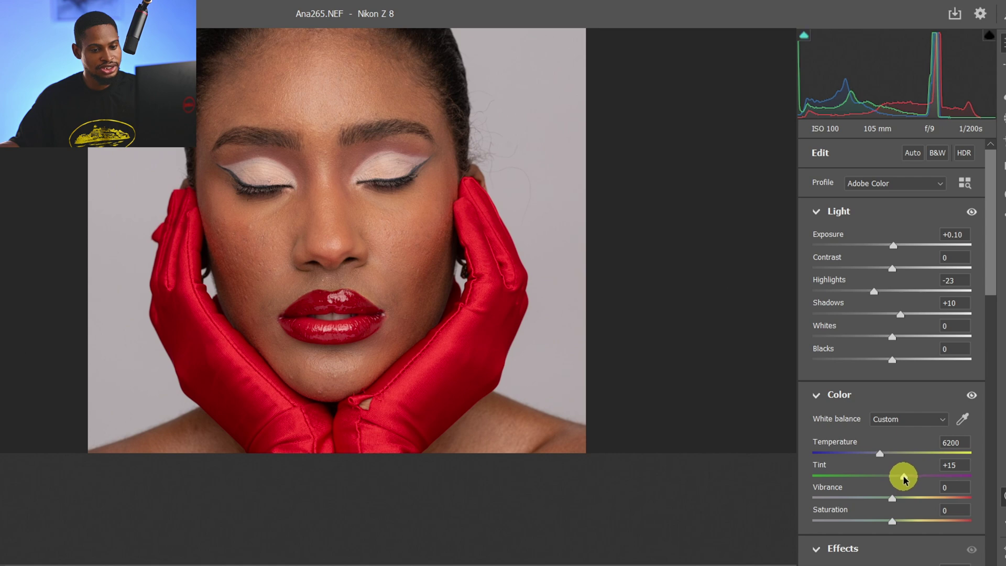
key("ctrl")
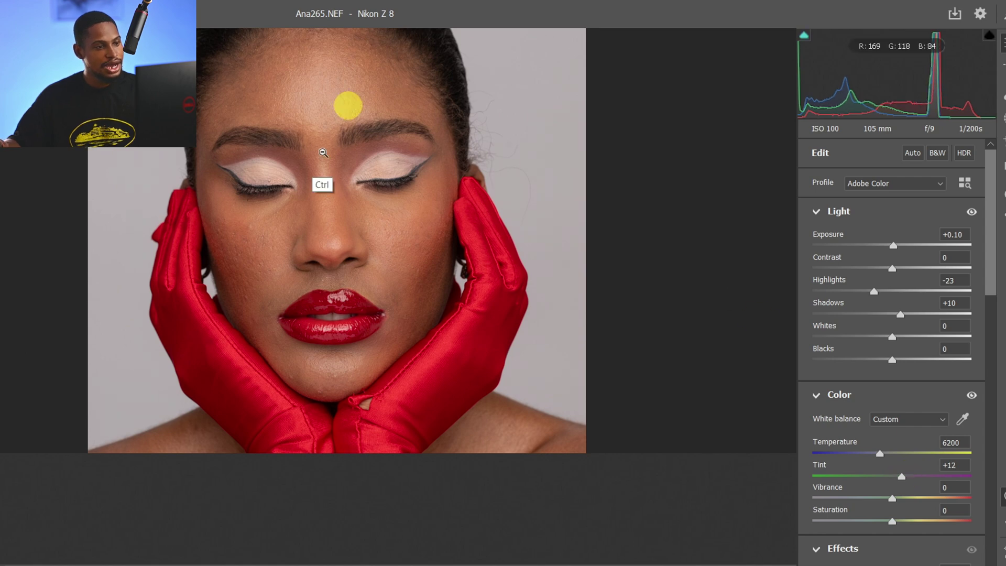
key("ctrl")
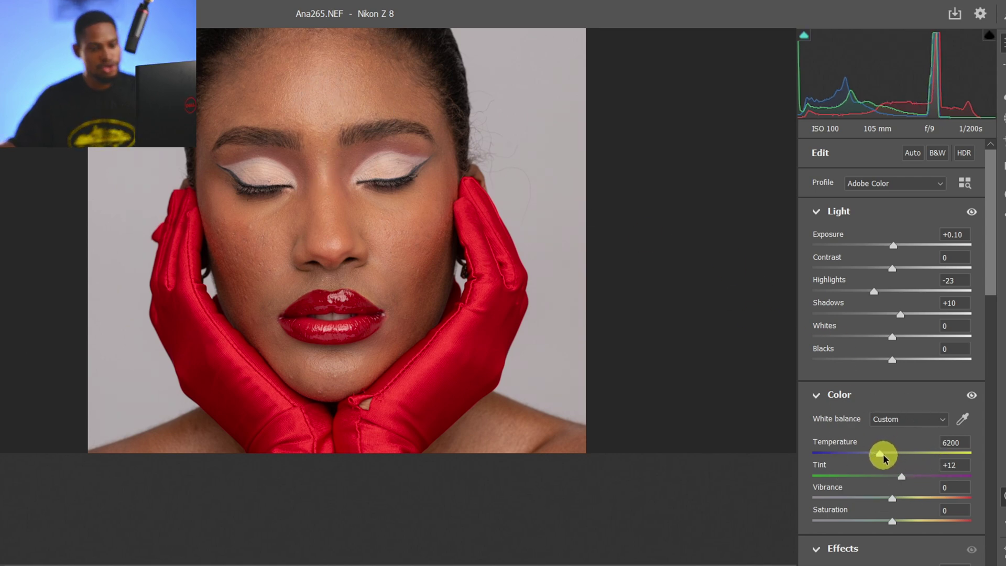
left_click_drag(884, 451, 886, 452)
Step: Compare the whole portrait before and after the raw adjustments
scroll(381, 239, "down", 5)
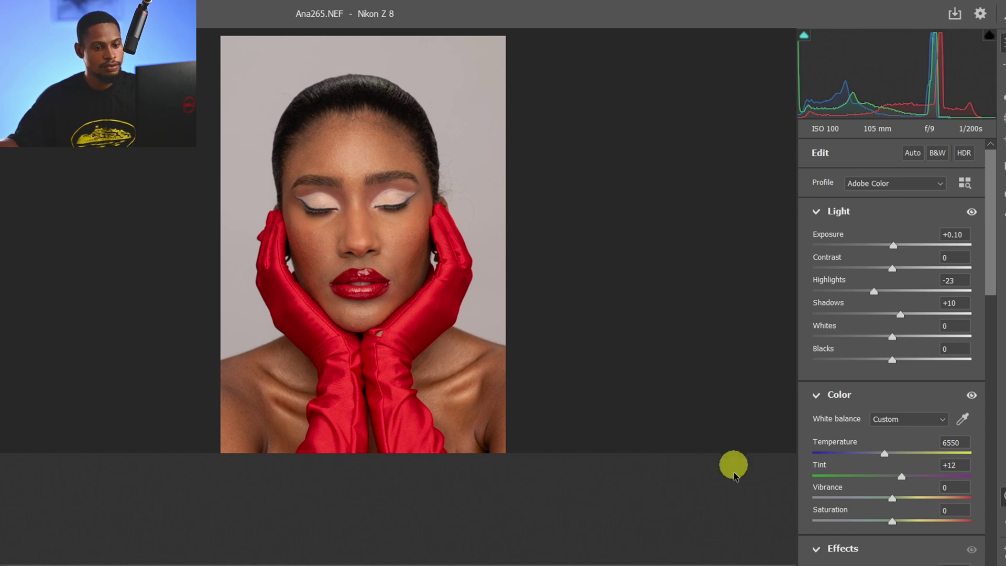
left_click(786, 516)
left_click(787, 516)
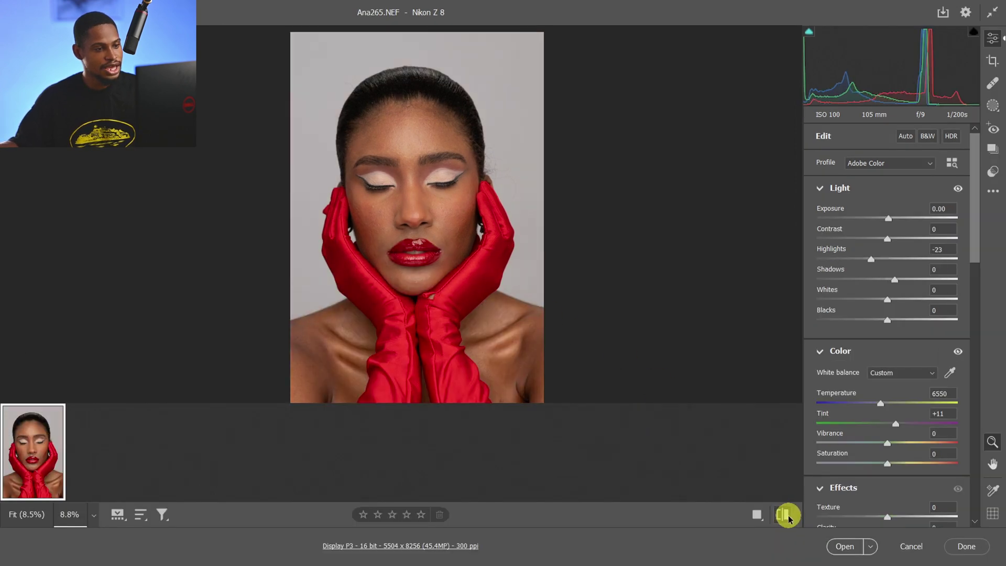
left_click(782, 514)
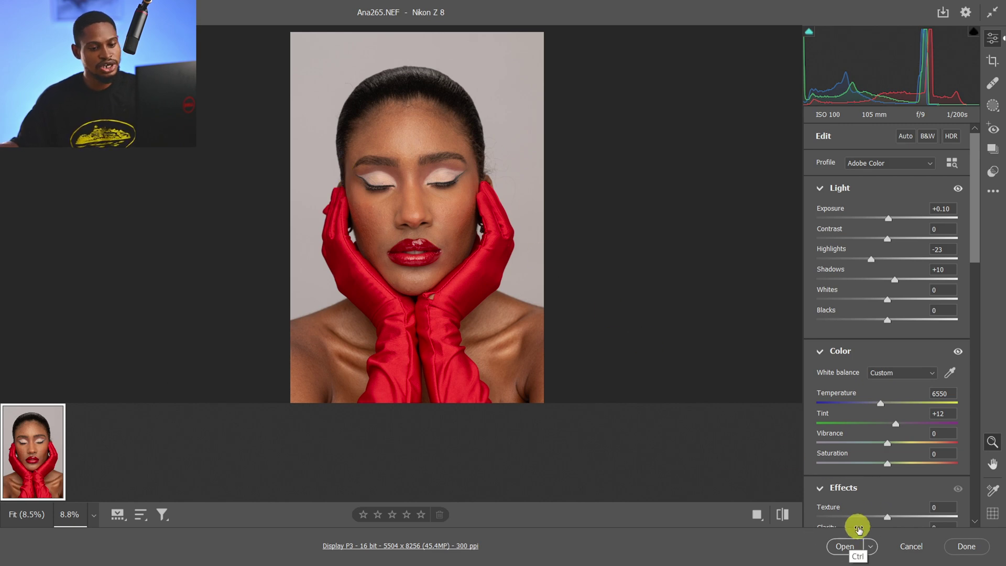
Step: Open the adjusted raw photo in Photoshop and duplicate the Background layer
left_click(850, 547)
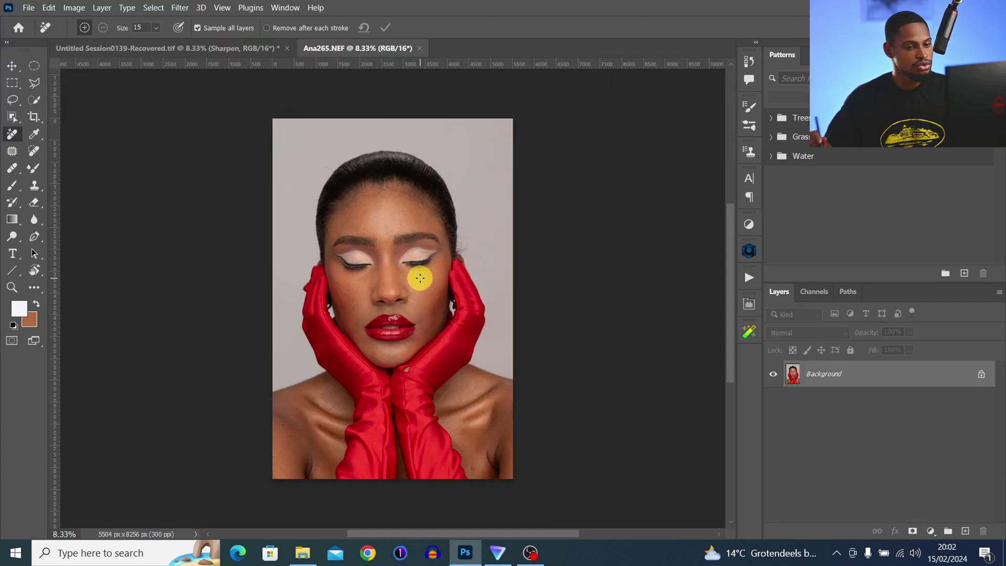
key("ctrl+j")
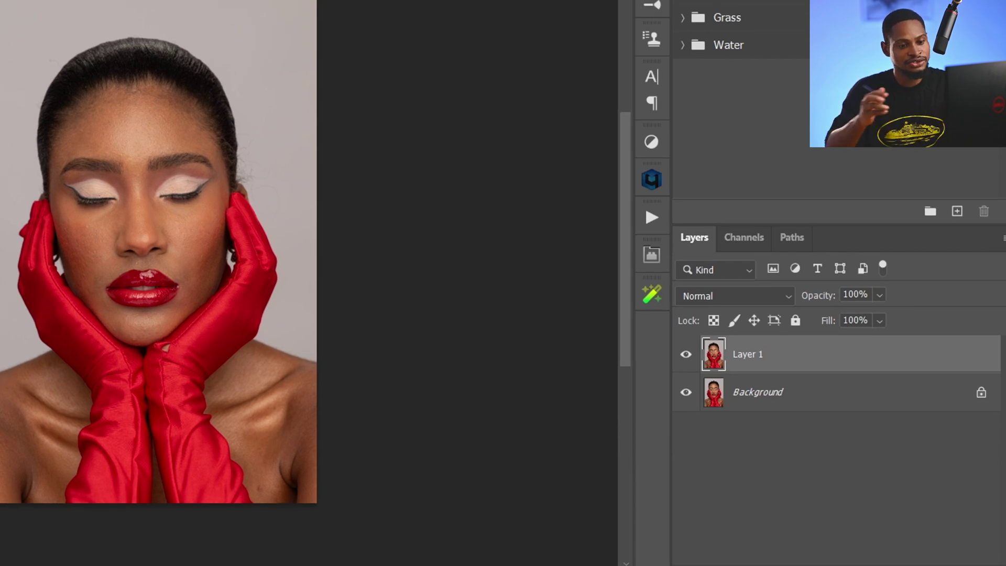
left_click(808, 358)
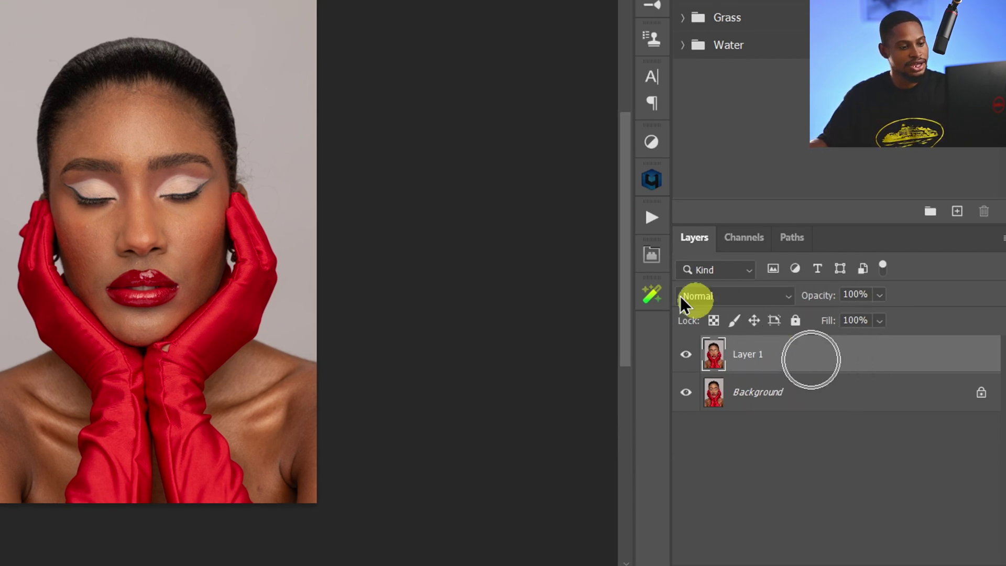
Step: Cover the hole in the red glove below the chin with clean fabric using the Clone Stamp tool
key("z")
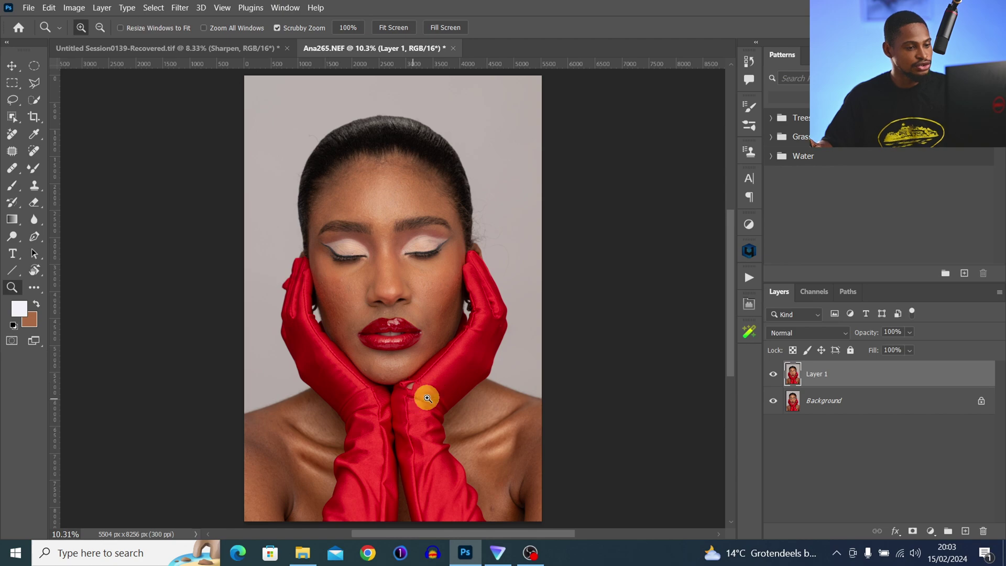
left_click_drag(417, 396, 467, 394)
key("b")
left_click_drag(431, 360, 447, 288)
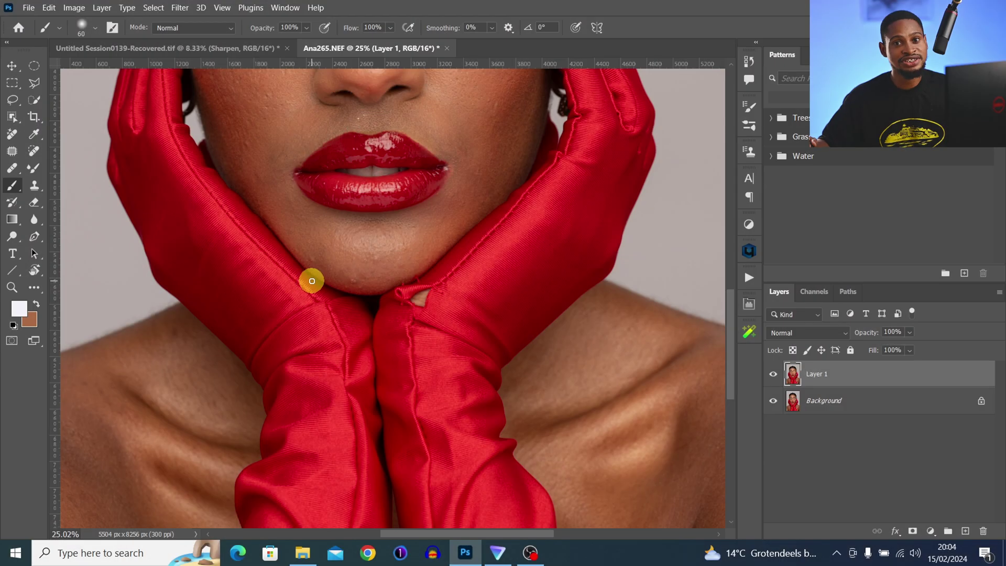
left_click(34, 185)
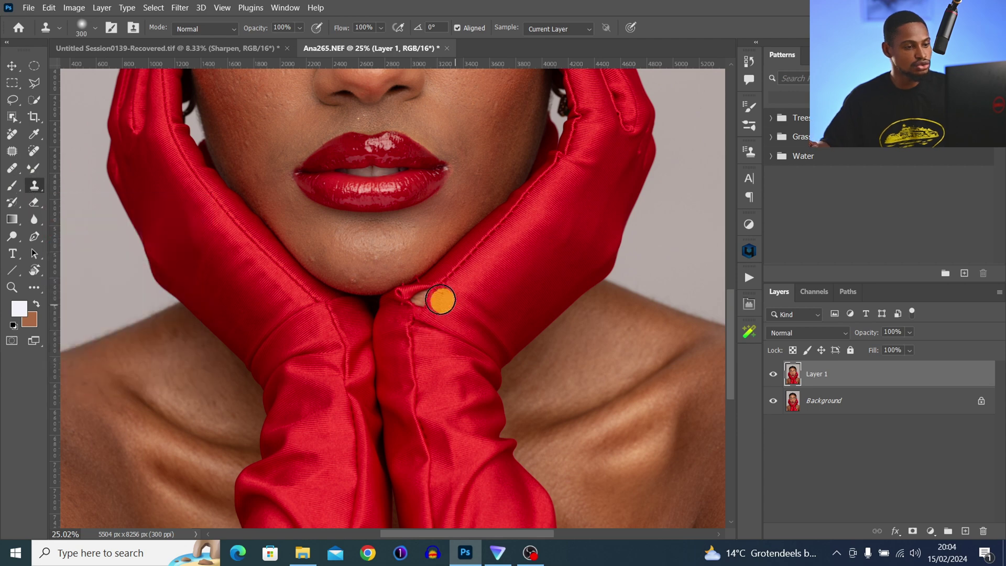
left_click(460, 264, "alt")
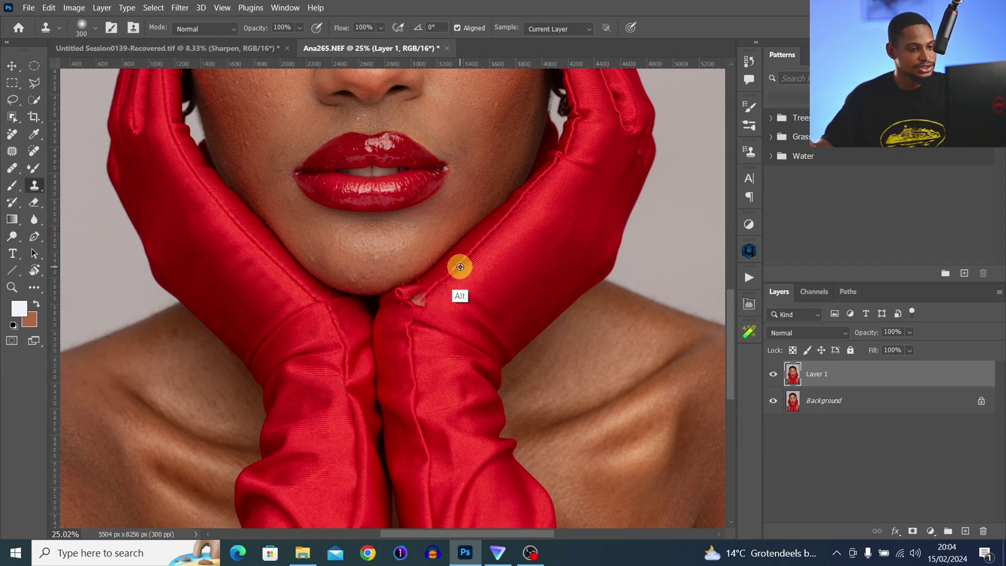
left_click(421, 299)
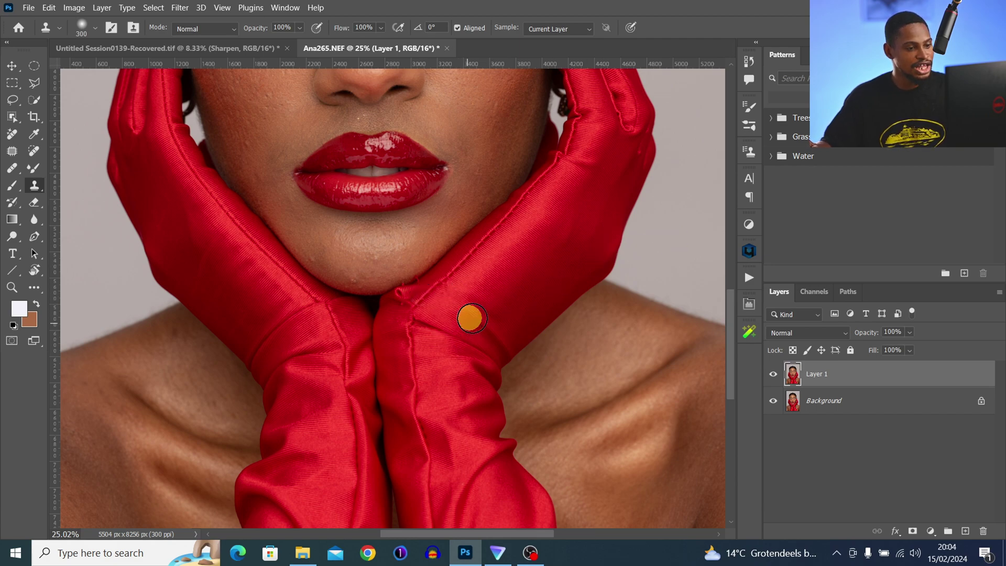
Step: Reduce the Clone Stamp brush to 90 and clone fabric over the leftover loop of stitching at the torn spot
scroll(361, 280, "up", 5)
key("bracketleft")
key("bracketleft")
key("bracketleft")
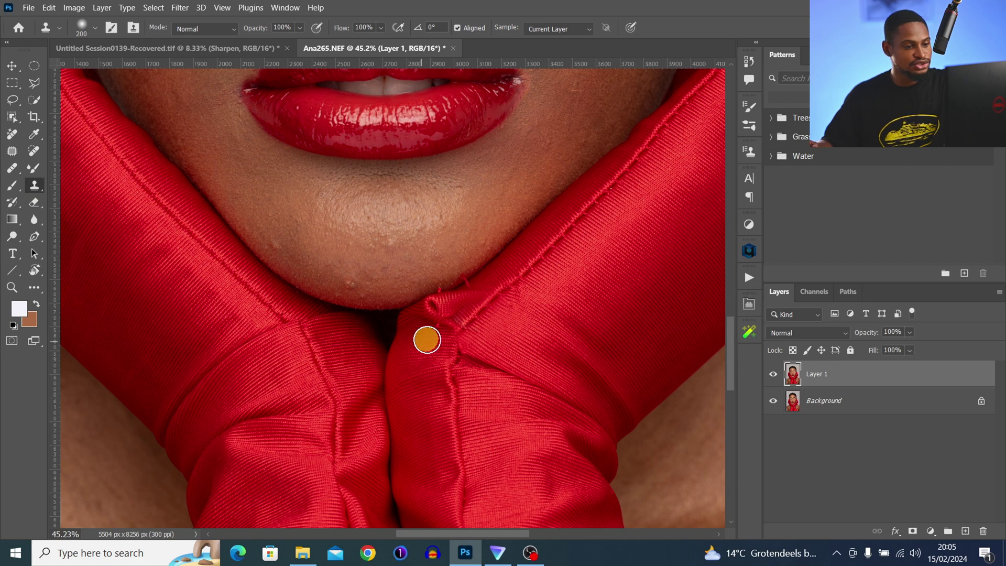
left_click(443, 320)
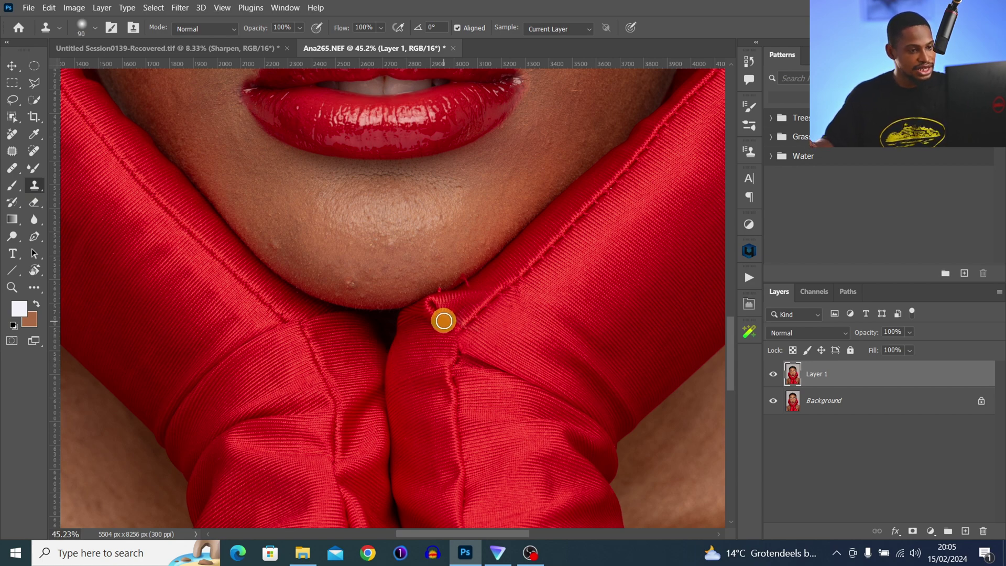
left_click(426, 339, "alt")
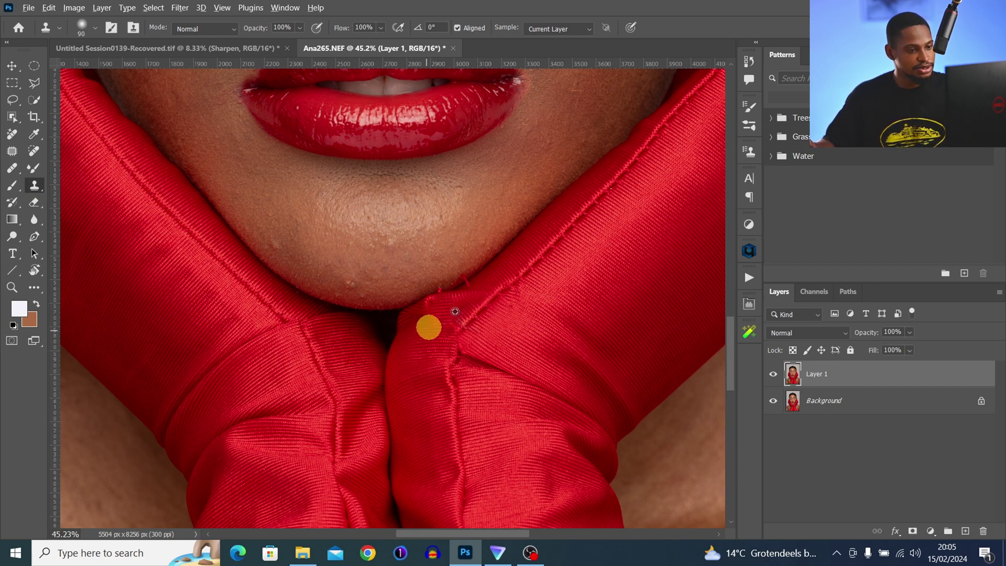
Step: Rebuild the glove's upper edge below the chin by cloning fabric sampled from the nearby glove areas
left_click(489, 284, "alt")
mouse_move(461, 297)
left_mouse_down()
mouse_move(458, 308)
mouse_move(427, 307)
mouse_move(438, 309)
mouse_move(429, 321)
mouse_move(413, 316)
left_mouse_up()
left_click(425, 344, "alt")
left_click(423, 343, "alt")
left_click(426, 346, "alt")
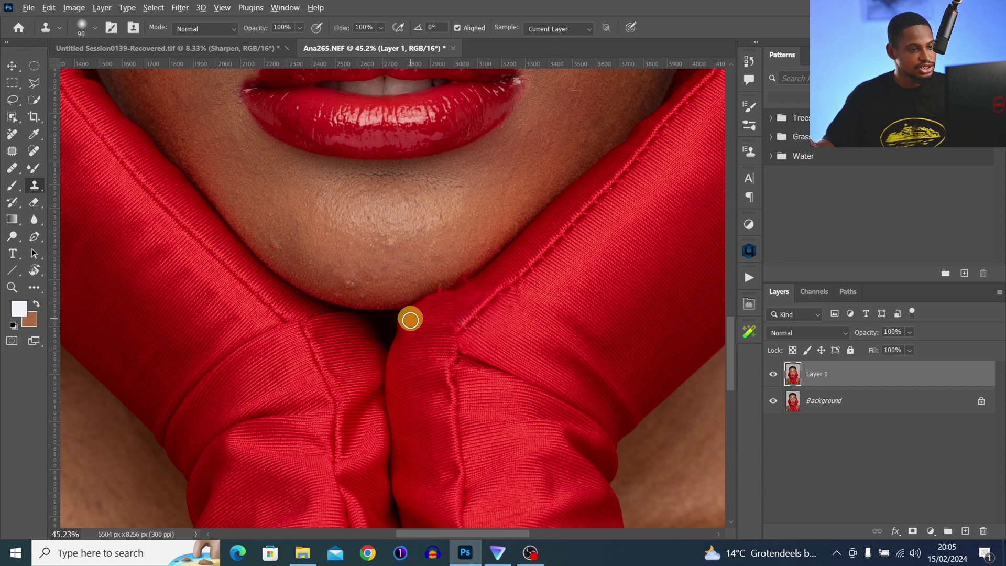
left_click(424, 337, "alt")
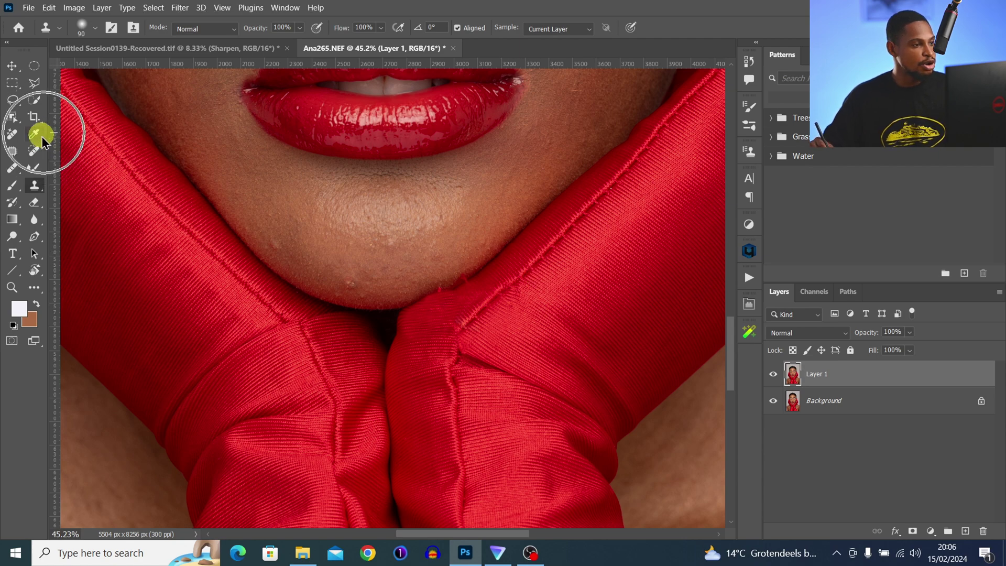
Step: Remove the stray threads at size 25 and clean up the glove's edge under the chin at size 50 with the Remove tool
left_click(12, 133)
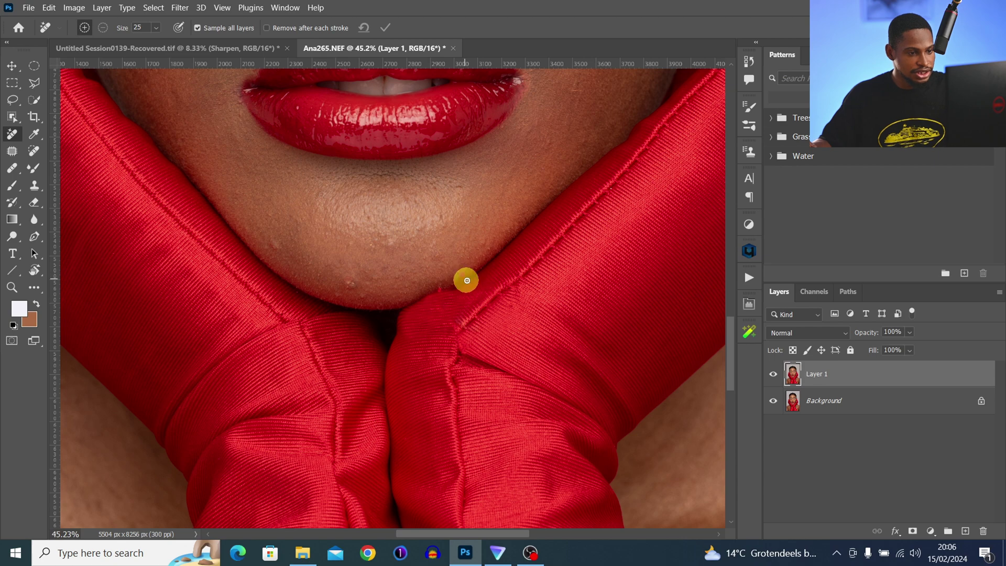
left_click_drag(466, 280, 442, 288)
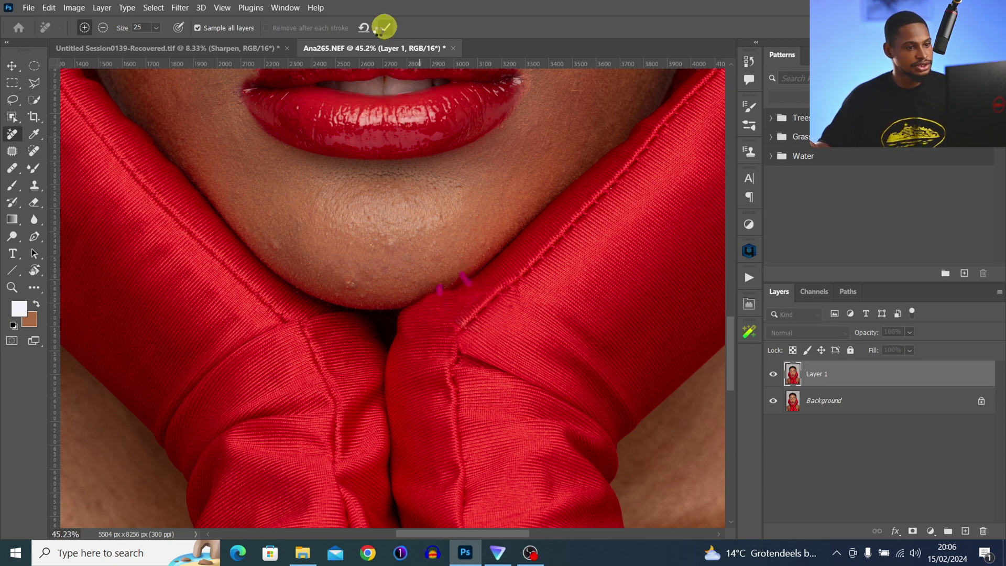
left_click(383, 28)
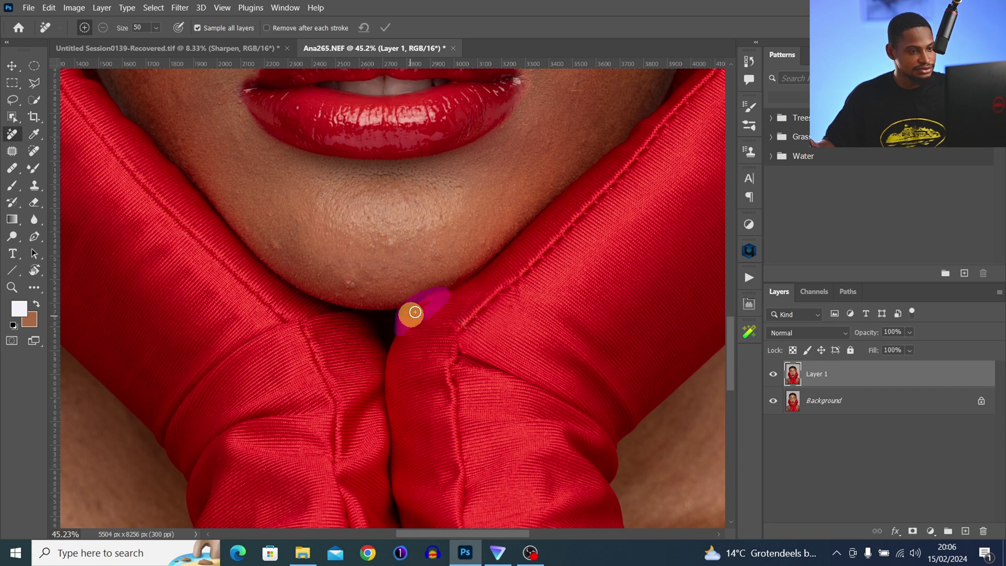
left_click_drag(414, 312, 431, 299)
left_click(385, 29)
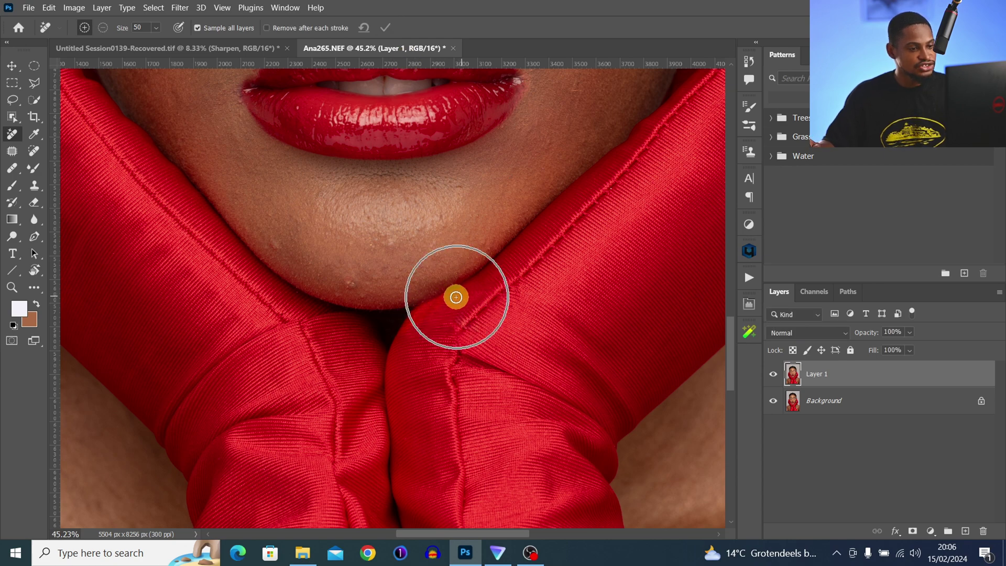
Step: Select a narrow strip of chin skin bordering the repaired glove edge with the Polygonal Lasso tool
key("z")
left_click_drag(434, 292, 485, 301)
key("j")
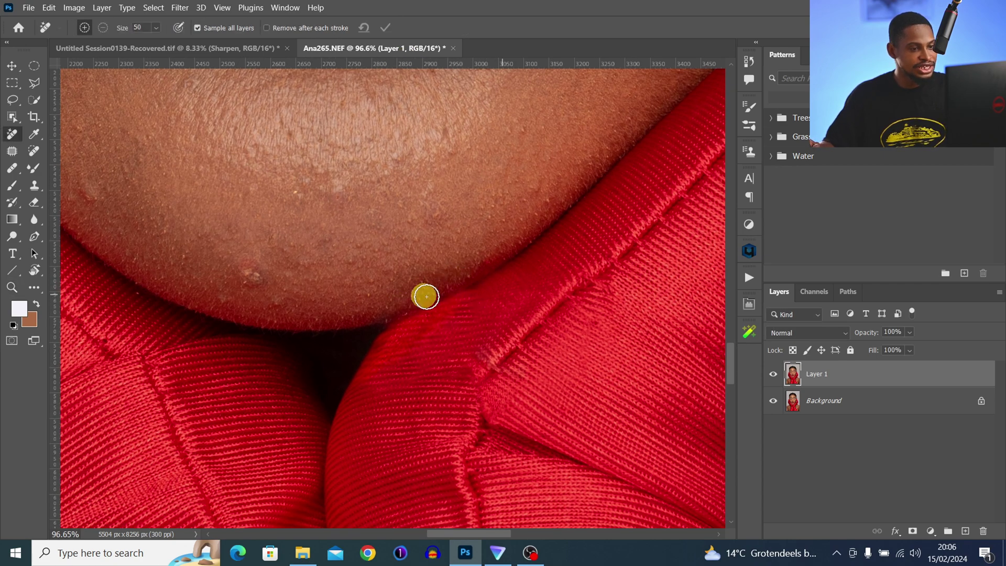
key("z")
left_click_drag(451, 272, 415, 281)
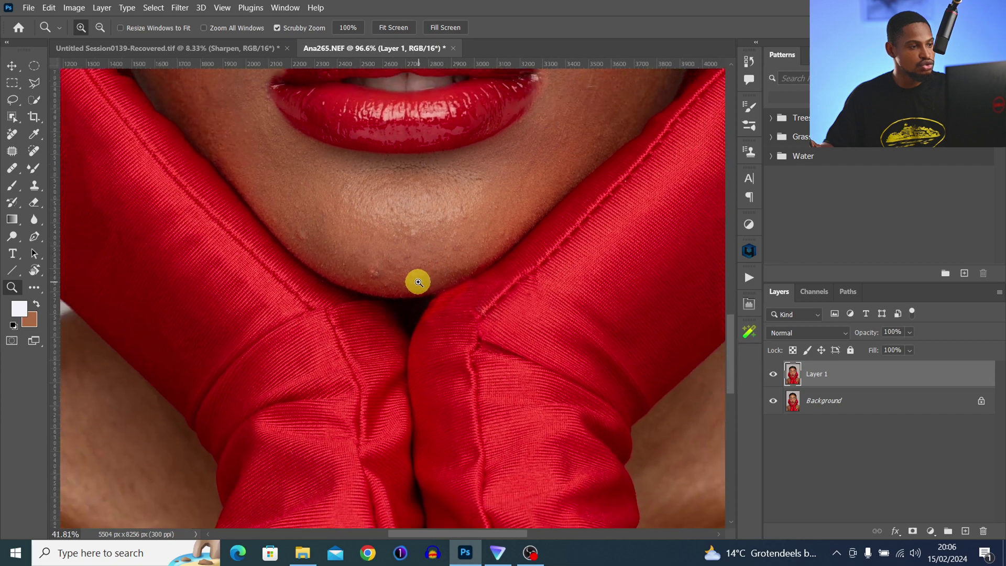
key("j")
left_click(34, 83)
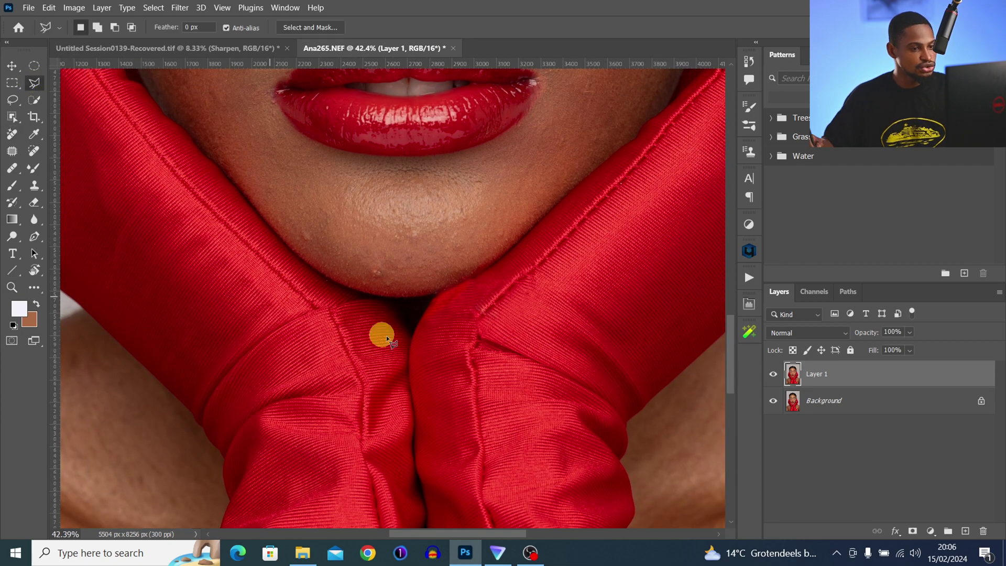
scroll(385, 335, "up", 1)
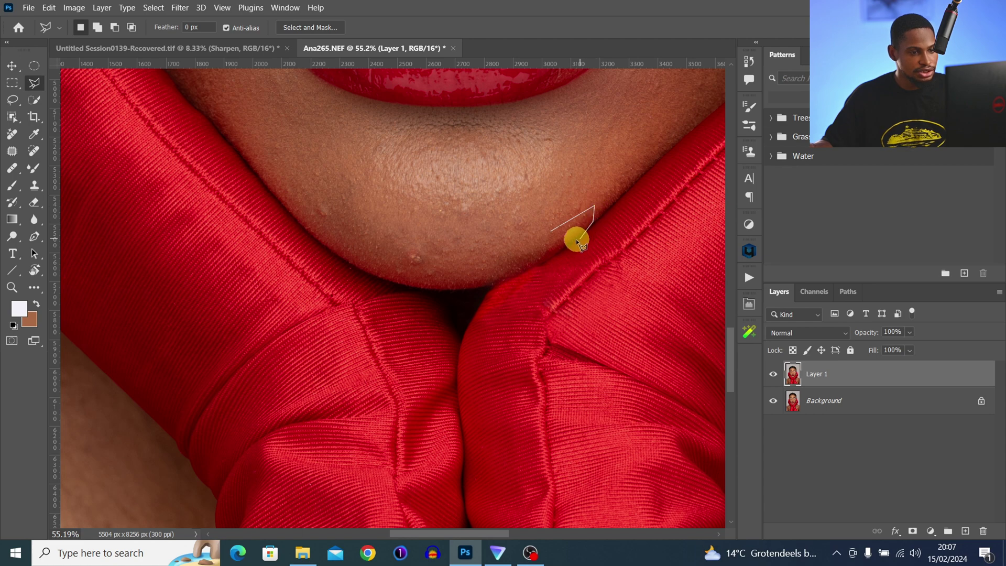
left_click(553, 231)
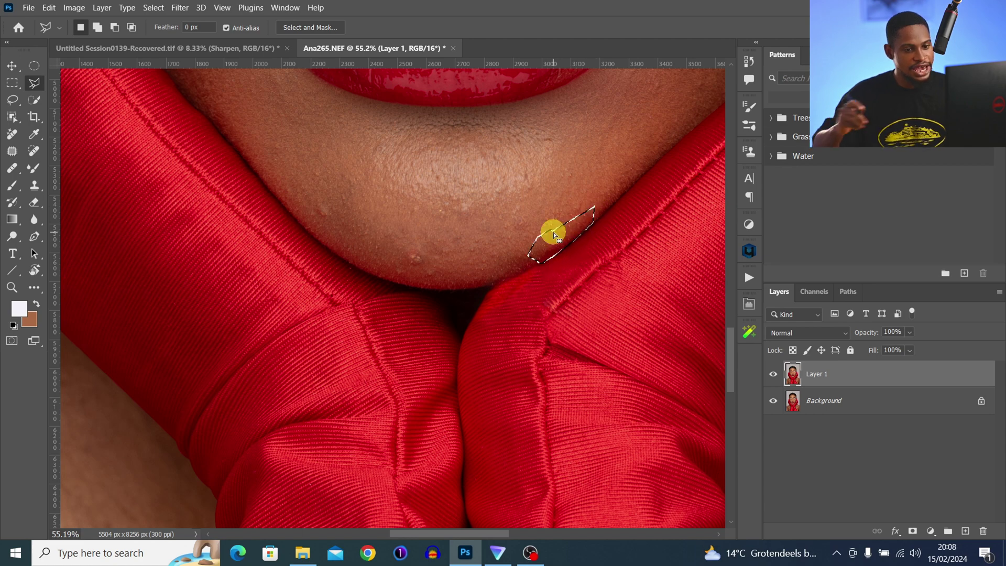
Step: Copy the selected chin strip to a new layer, then move, rotate and warp it to follow the chin line above the repaired glove edge
key("ctrl+j")
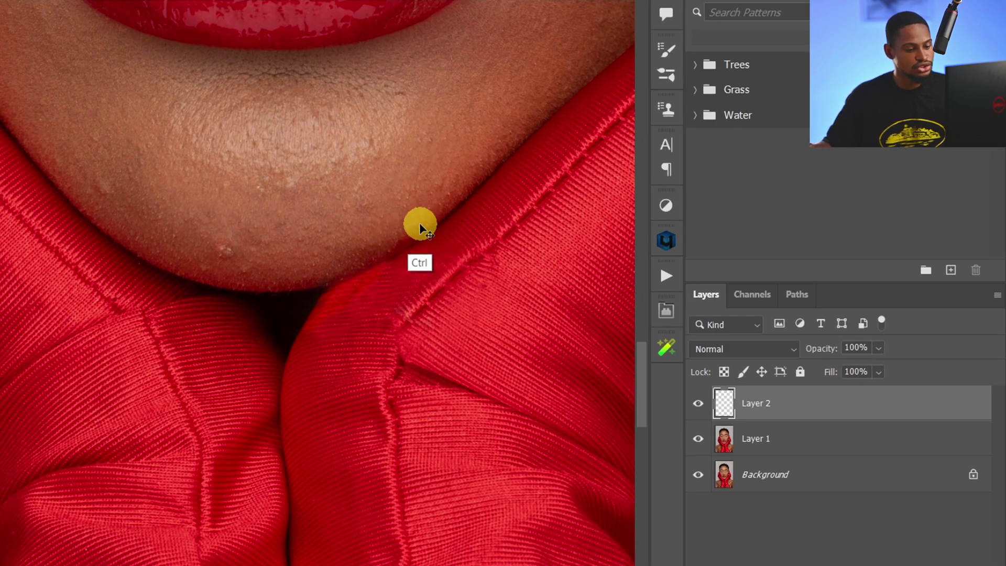
key("ctrl+t")
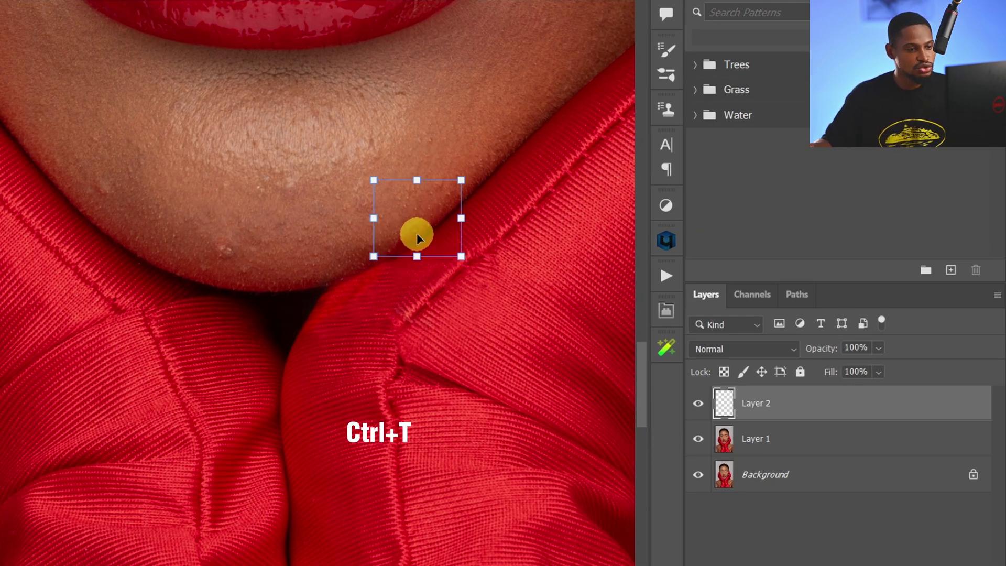
left_click_drag(417, 236, 361, 261)
left_click_drag(423, 198, 434, 210)
left_click_drag(375, 250, 378, 256)
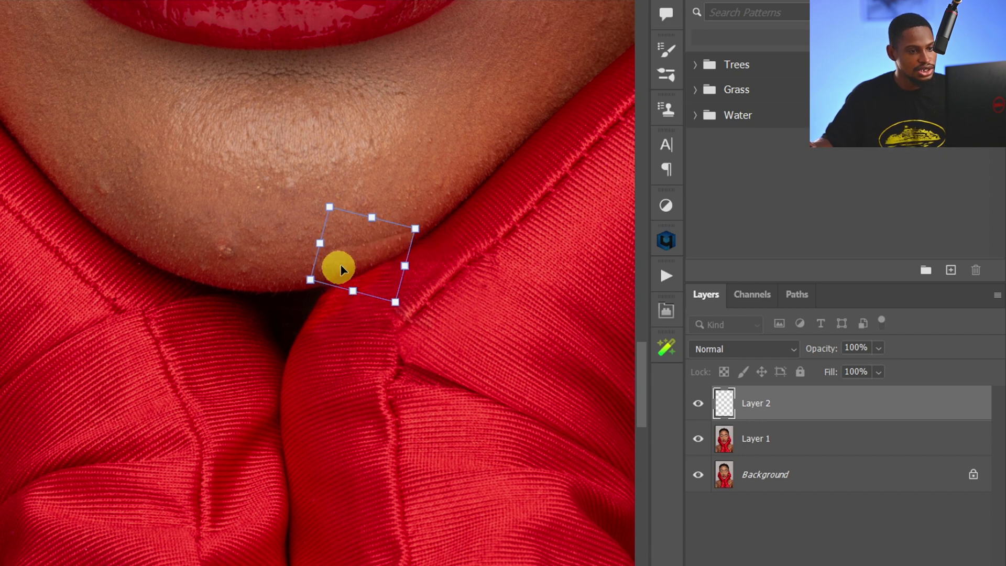
left_click_drag(310, 280, 293, 283)
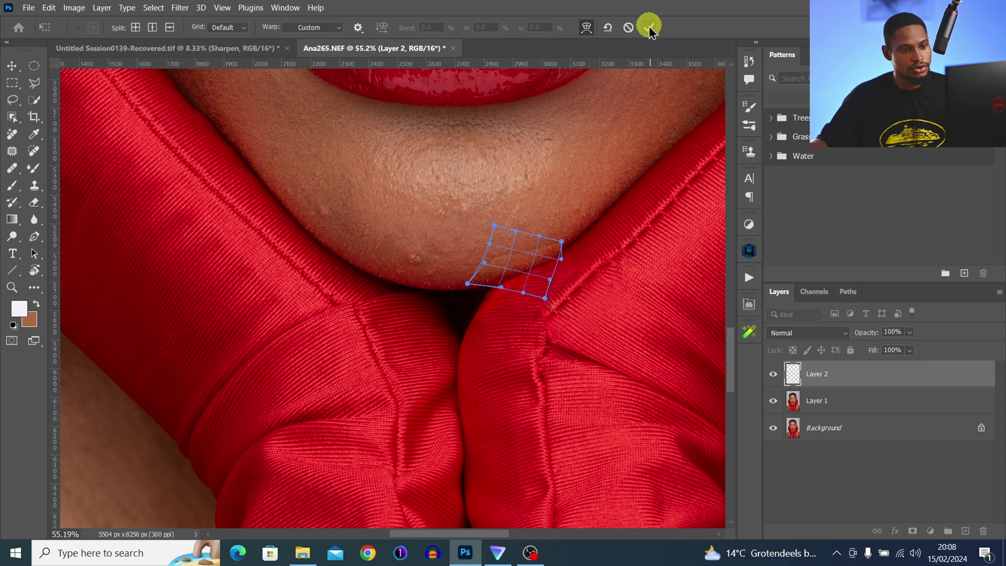
left_click(649, 29)
Step: Stamp all visible layers into a new layer and erase the skin patch's seam with the Remove tool at size 15
left_click_drag(550, 237, 591, 253)
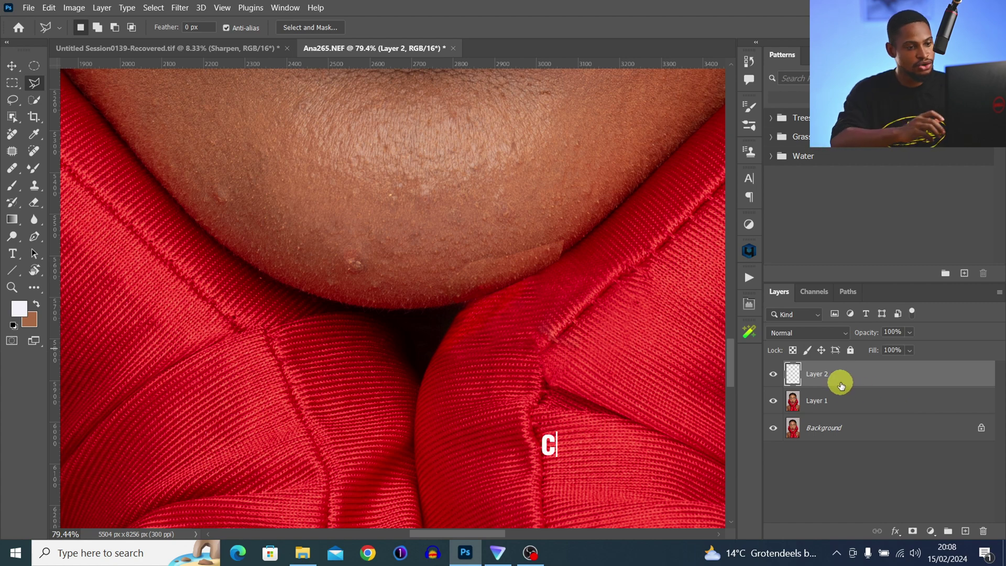
key("ctrl+shift+alt+e")
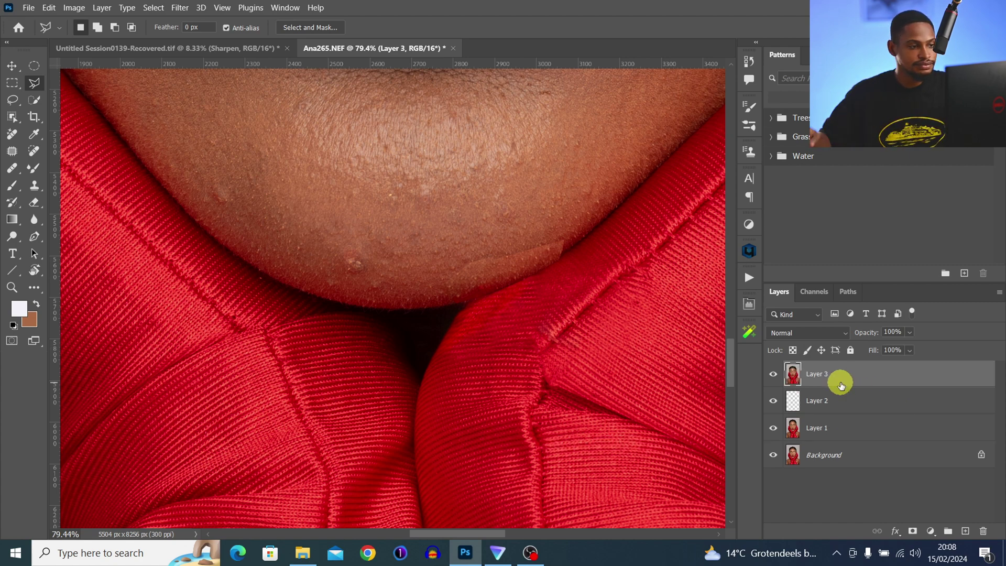
left_click(15, 134)
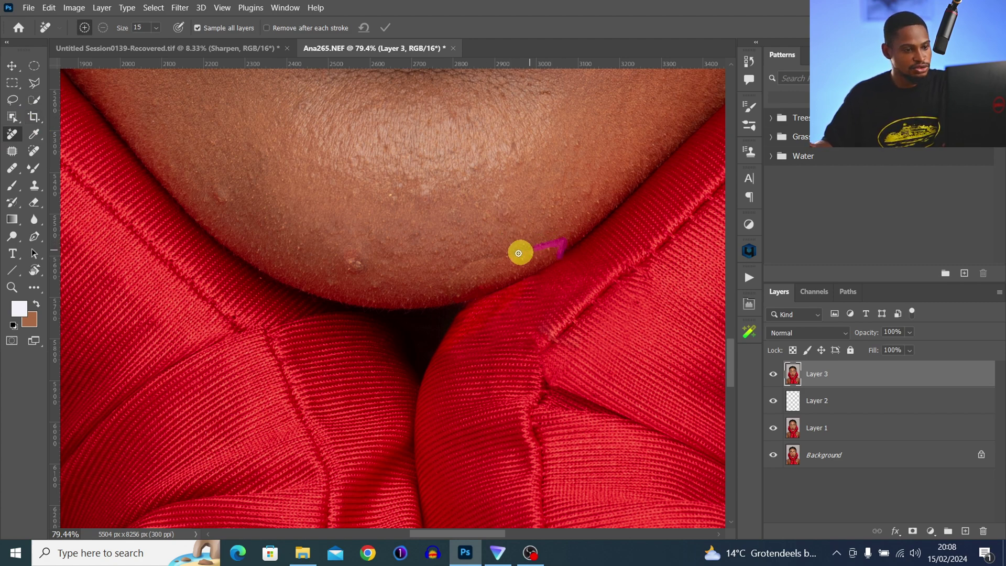
left_click_drag(517, 253, 483, 257)
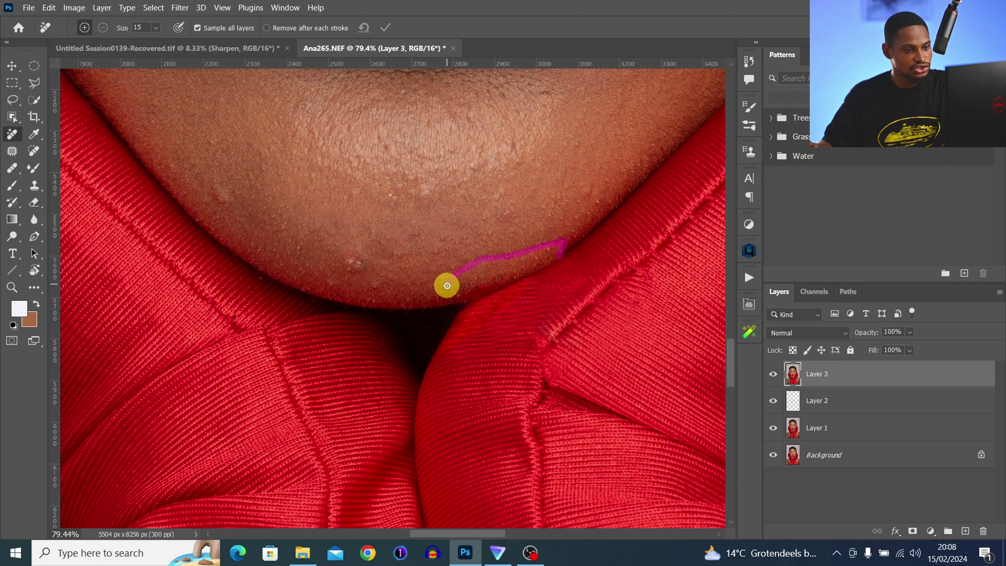
left_click_drag(447, 288, 445, 287)
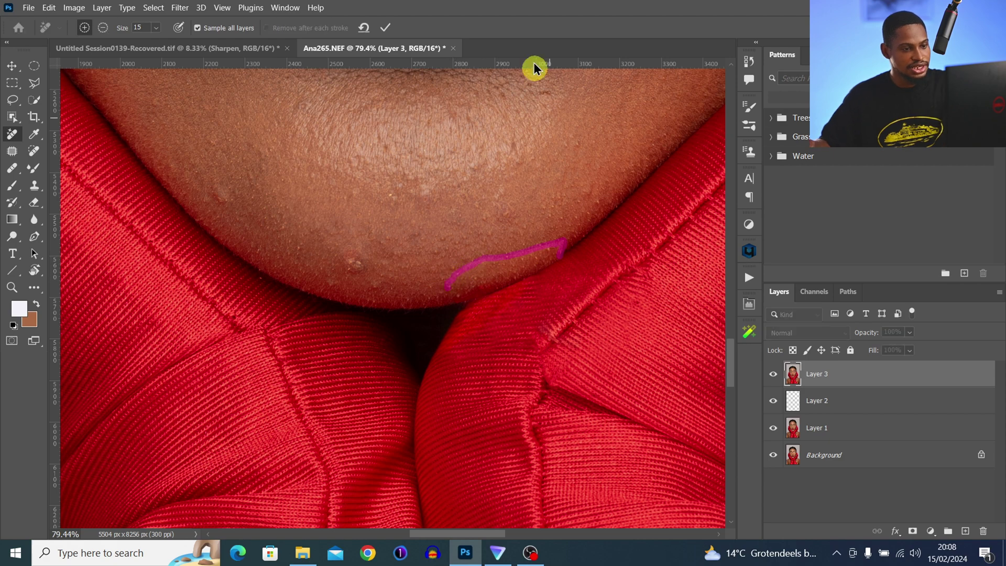
left_click(385, 28)
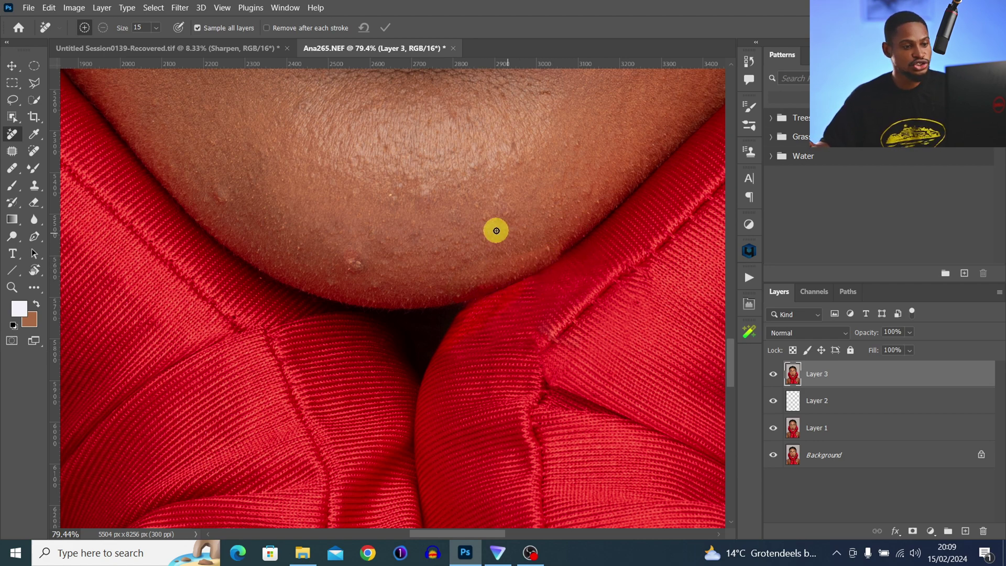
Step: Run the Teelens Dodge and Burn action to add its layer group above the stamped layer
scroll(497, 236, "down", 3)
scroll(498, 251, "up", 2)
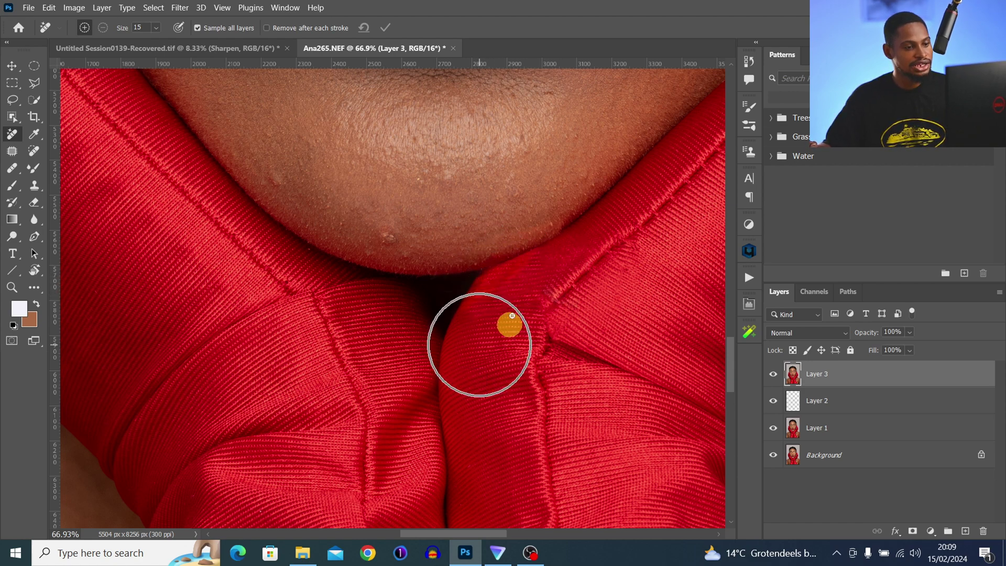
scroll(433, 227, "down", 2)
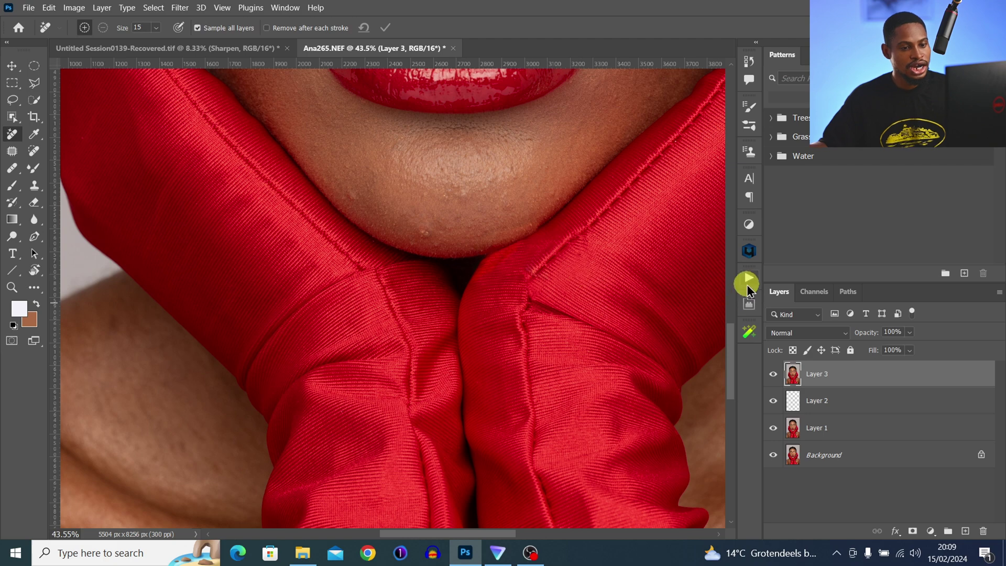
left_click(748, 279)
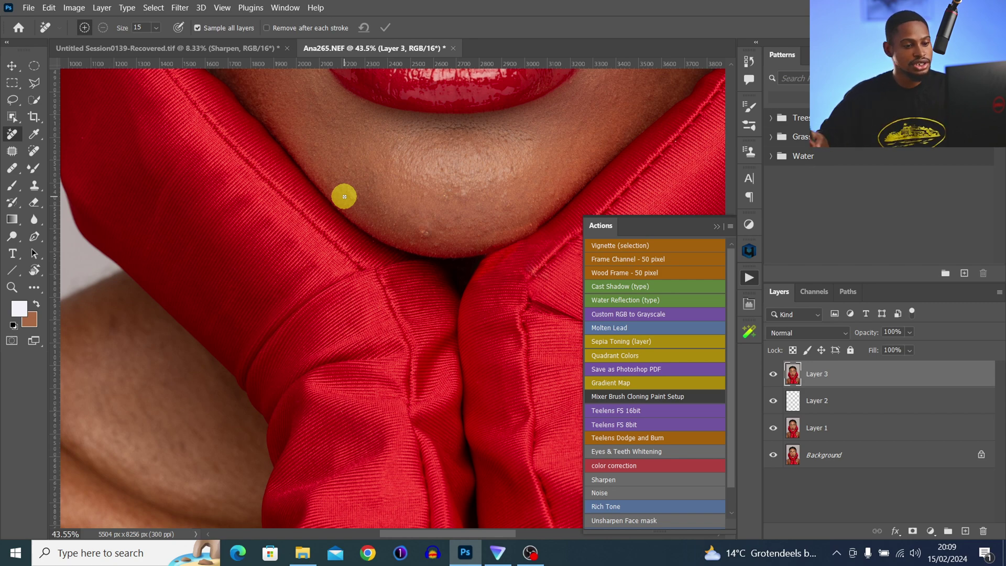
left_click(626, 437)
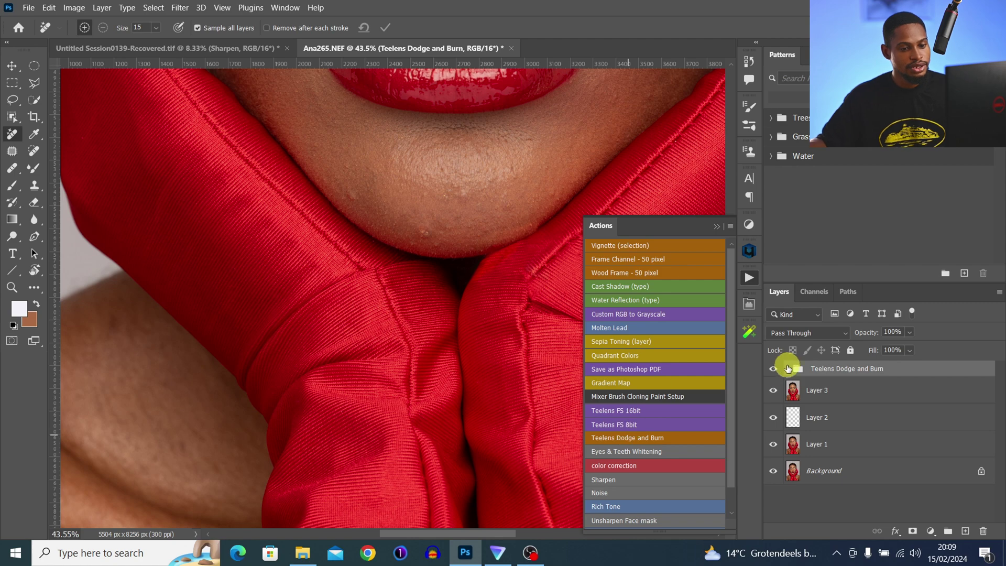
Step: Set up the Brush tool with white as foreground, black as background and a flow of 2%
left_click(12, 185)
left_click(12, 327)
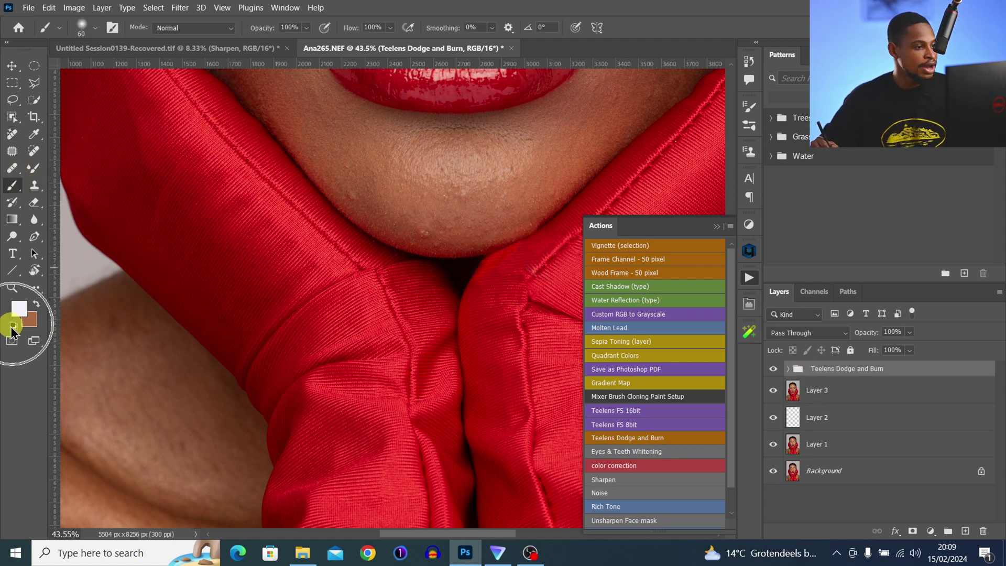
key("ctrl")
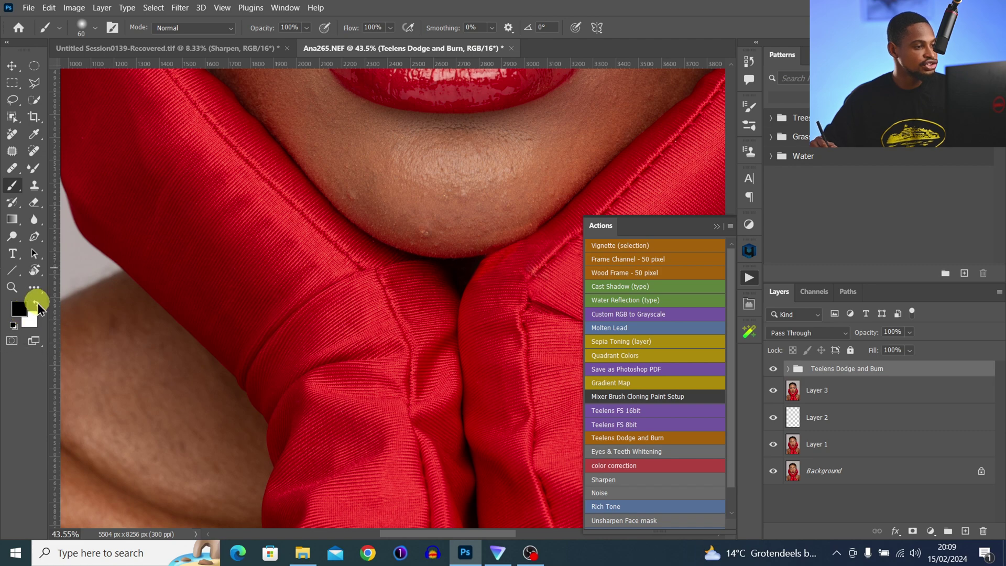
left_click(35, 302)
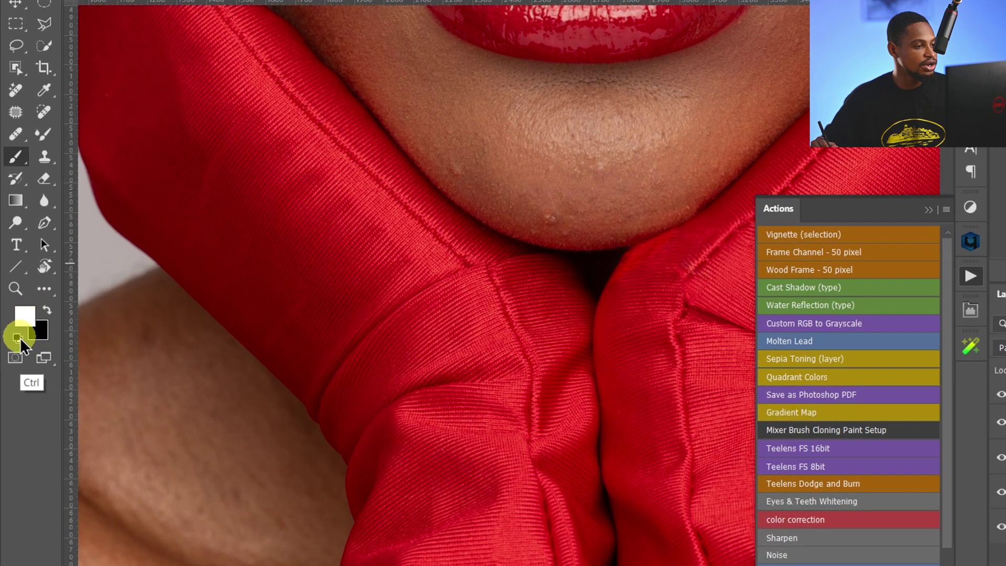
left_click(18, 338)
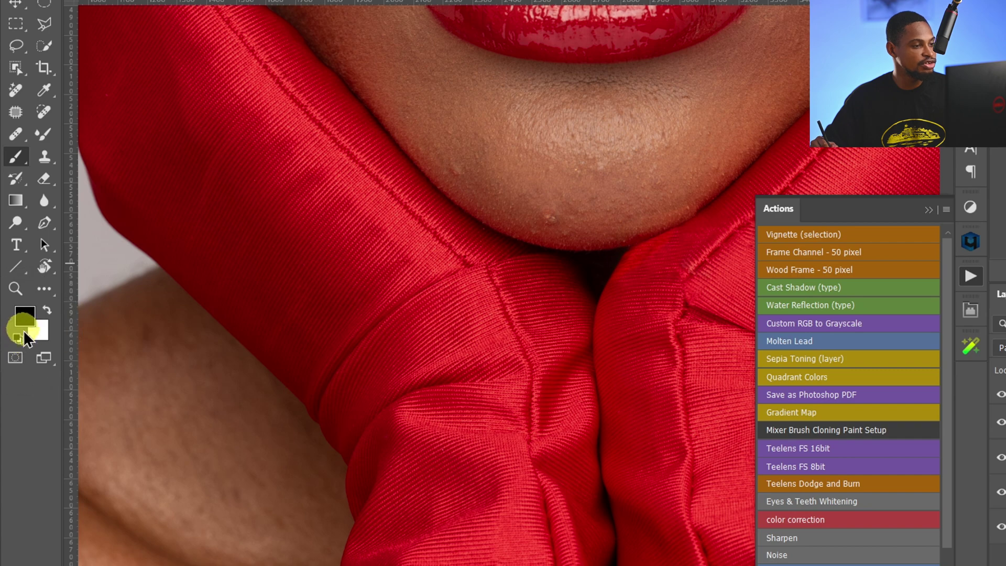
left_click(47, 309)
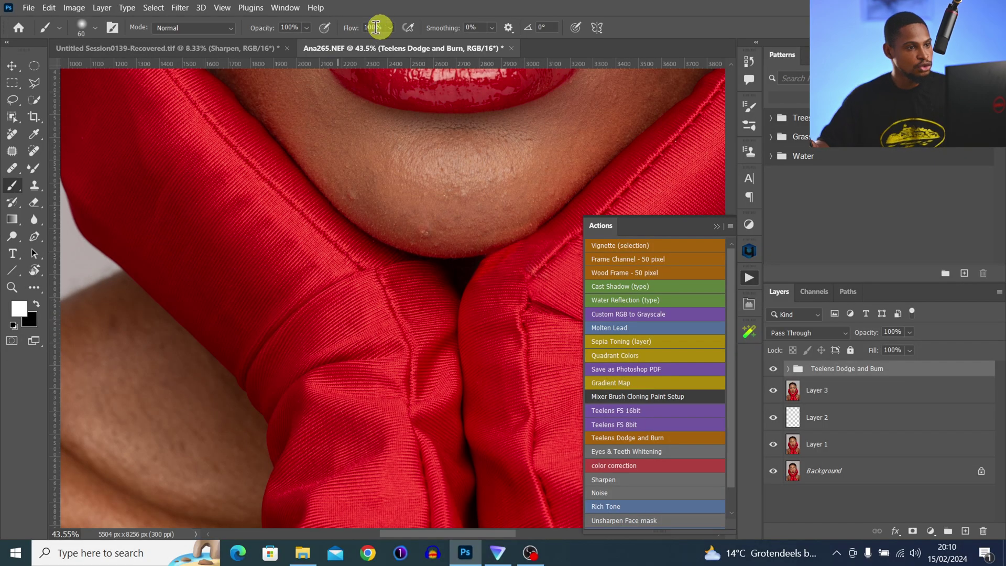
left_click(376, 27)
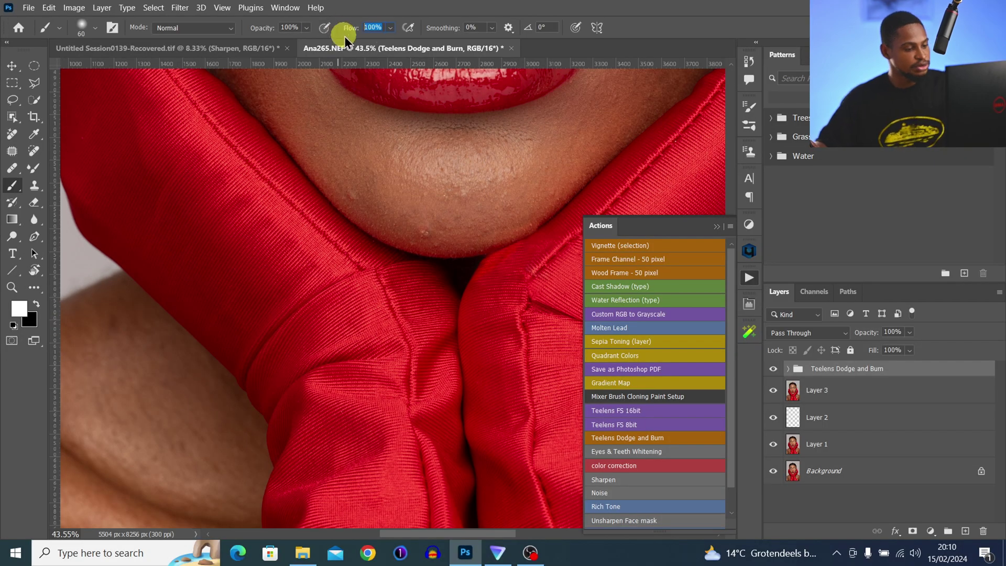
type("2")
Step: Paint on the Burn layer's mask at brush sizes 40 and 45 to darken the glove's upper edge beneath the chin
left_click(787, 370)
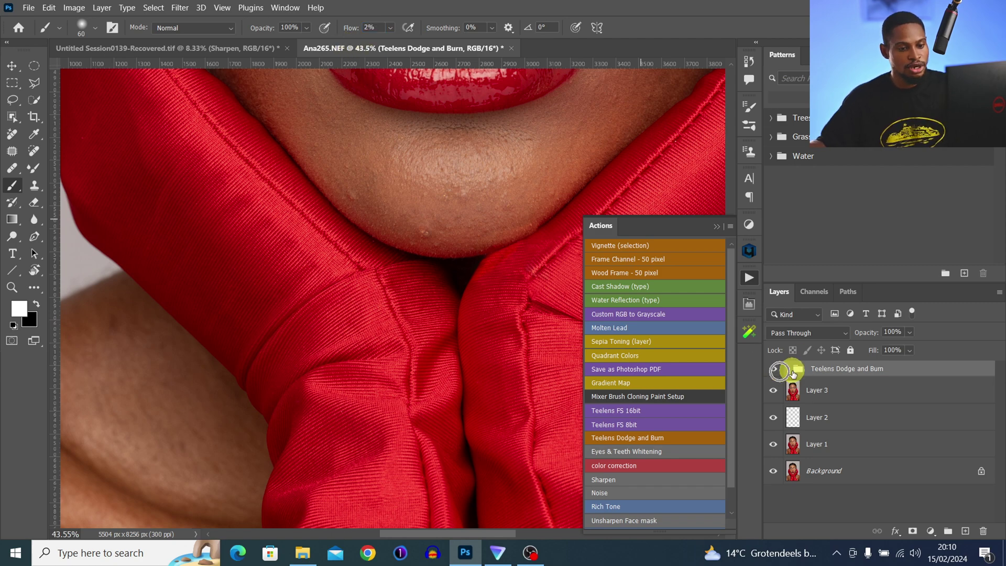
left_click(716, 226)
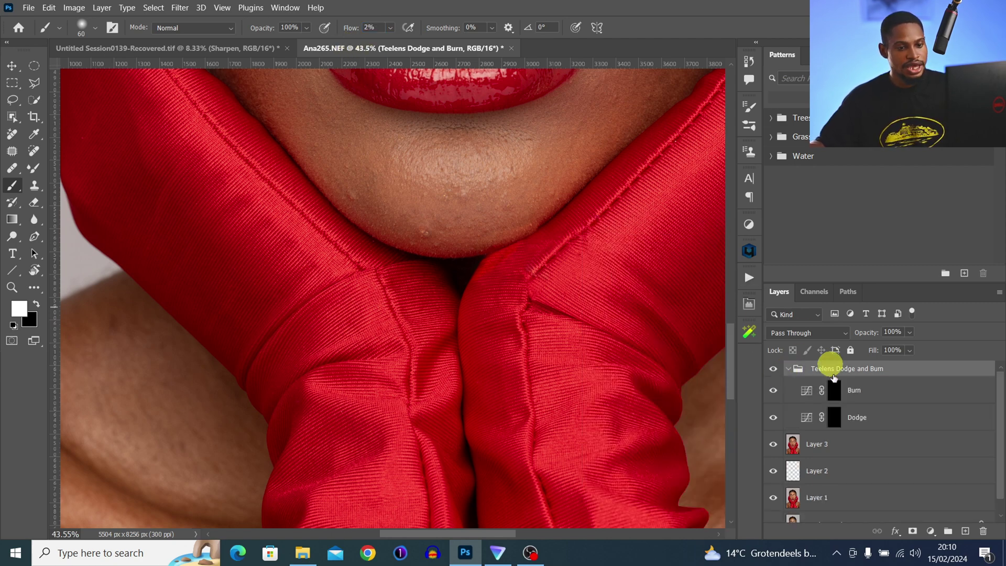
left_click(834, 391)
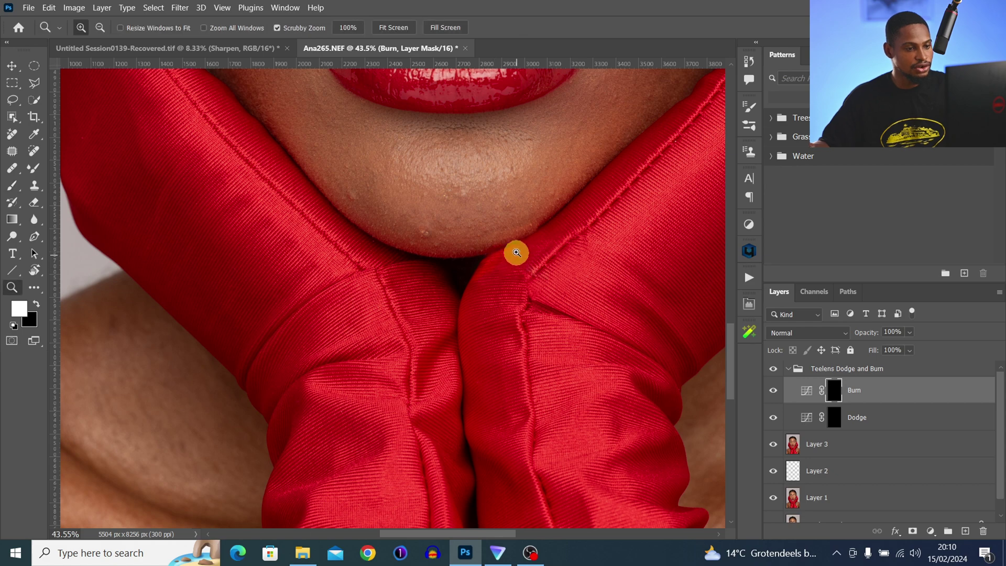
scroll(511, 256, "up", 2)
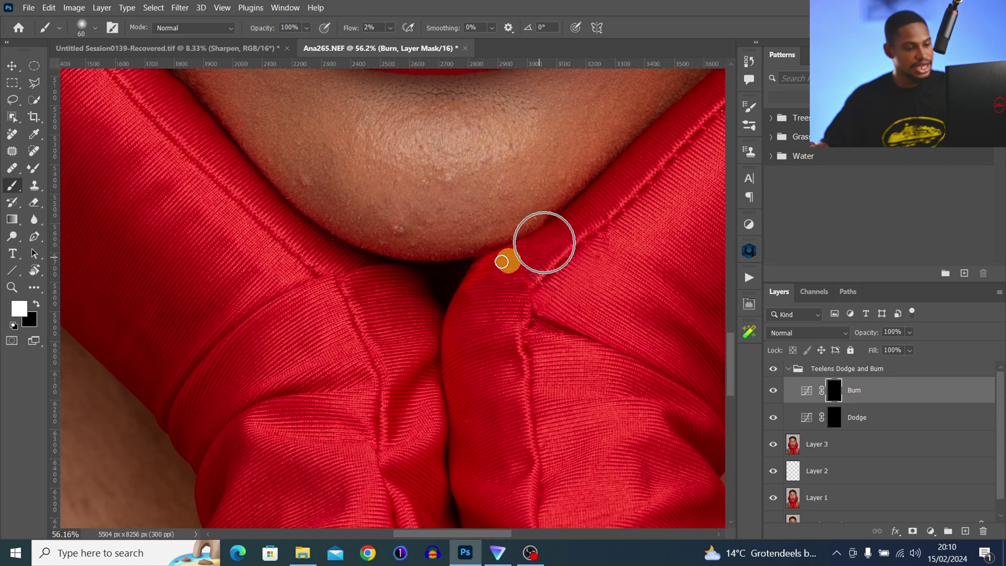
key("[")
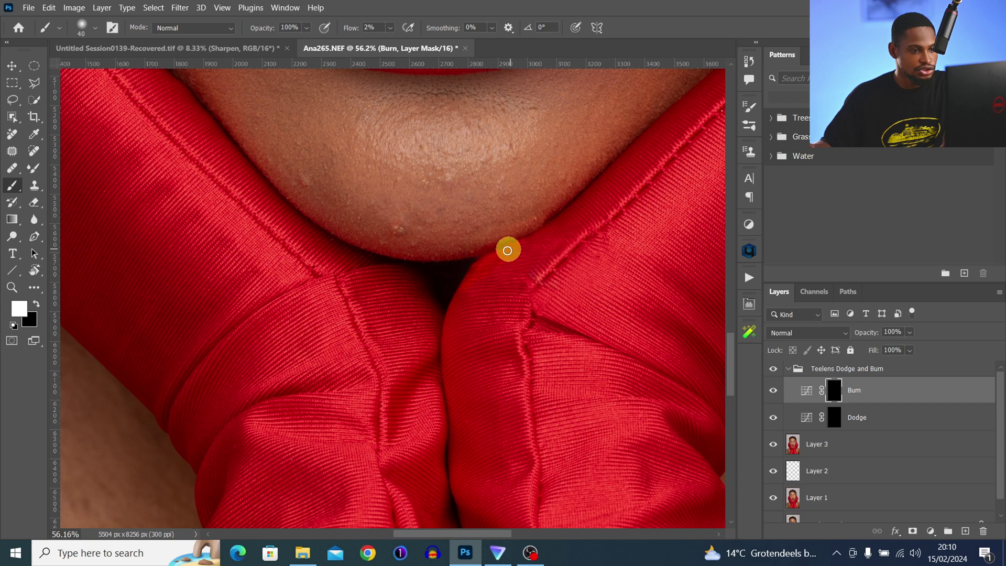
left_click_drag(470, 278, 496, 262)
key("]")
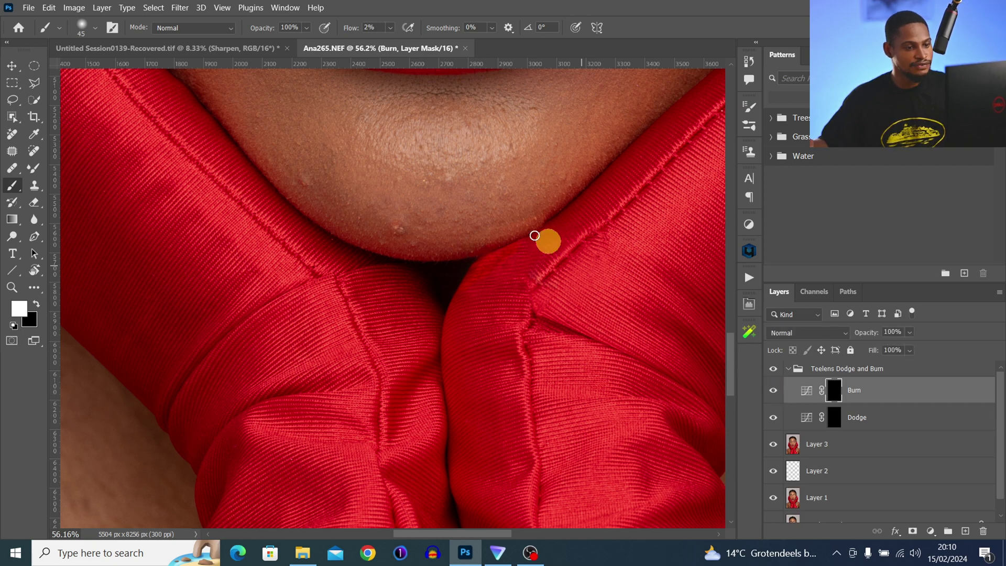
Step: Raise the brush flow to 3% and burn the glove's edge beside the dark gap at sizes 30 and 35
left_click(370, 27)
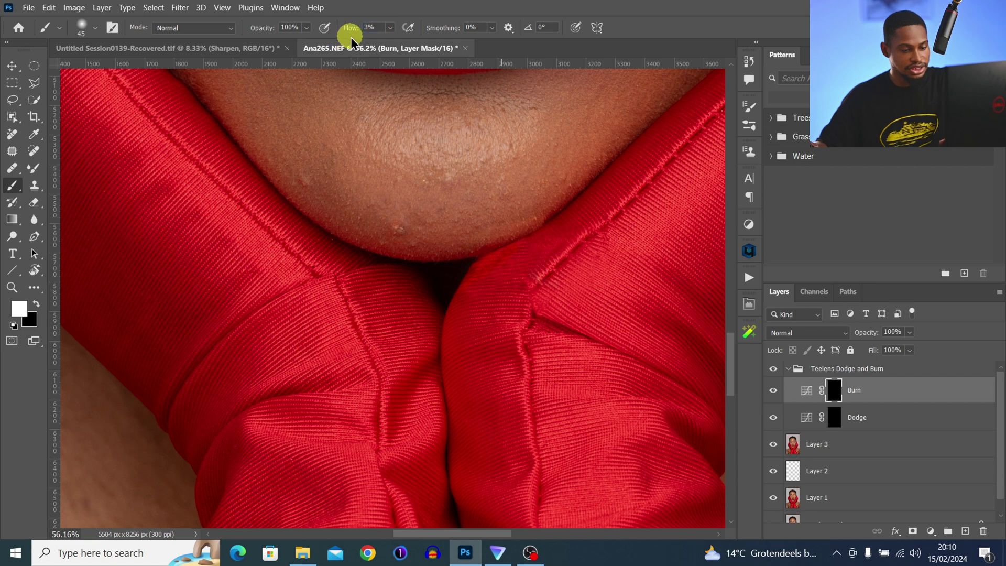
key("ctrl+space")
left_click_drag(516, 254, 563, 256)
left_click_drag(470, 262, 457, 269)
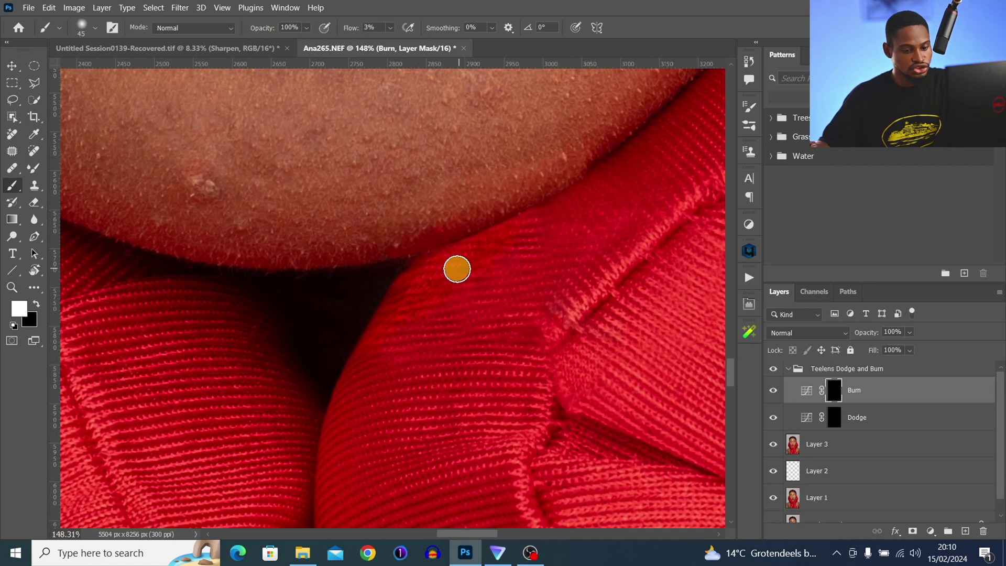
key("bracketleft")
key("bracketleft")
key("bracketleft")
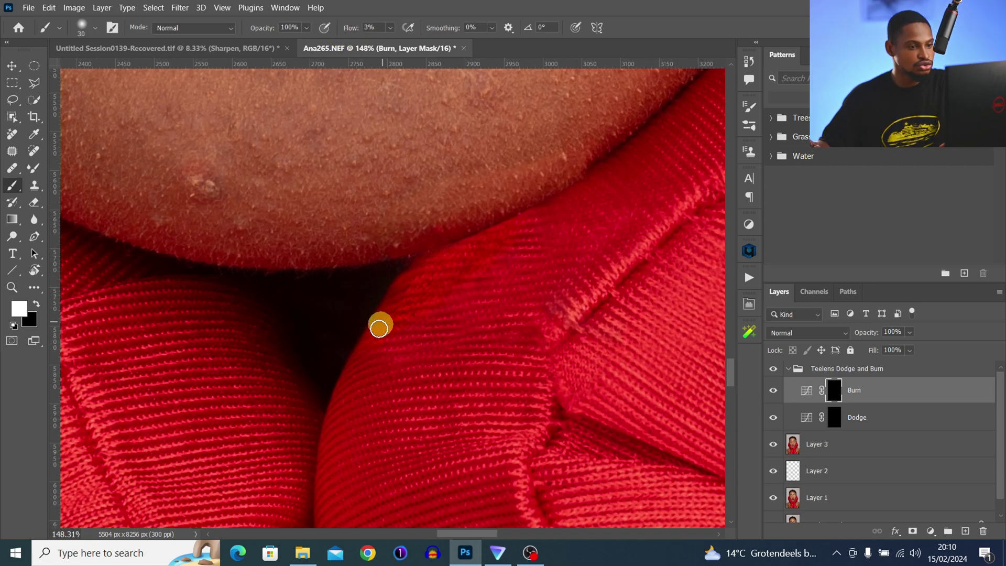
key("bracketright")
key("bracketright")
key("bracketright")
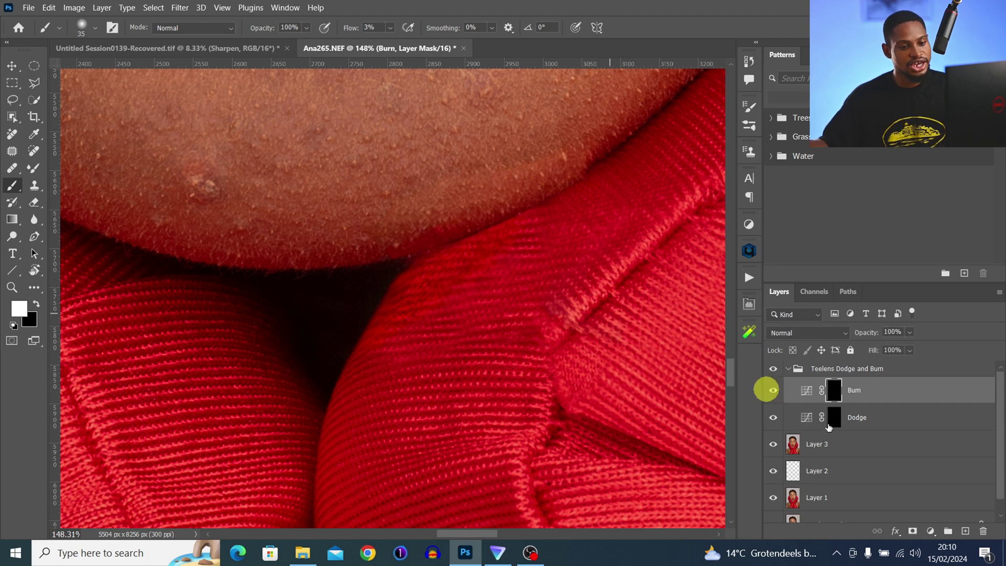
Step: Add a new layer above the dodge and burn group and brush red sampled from the glove along its upper edge
left_click(793, 377)
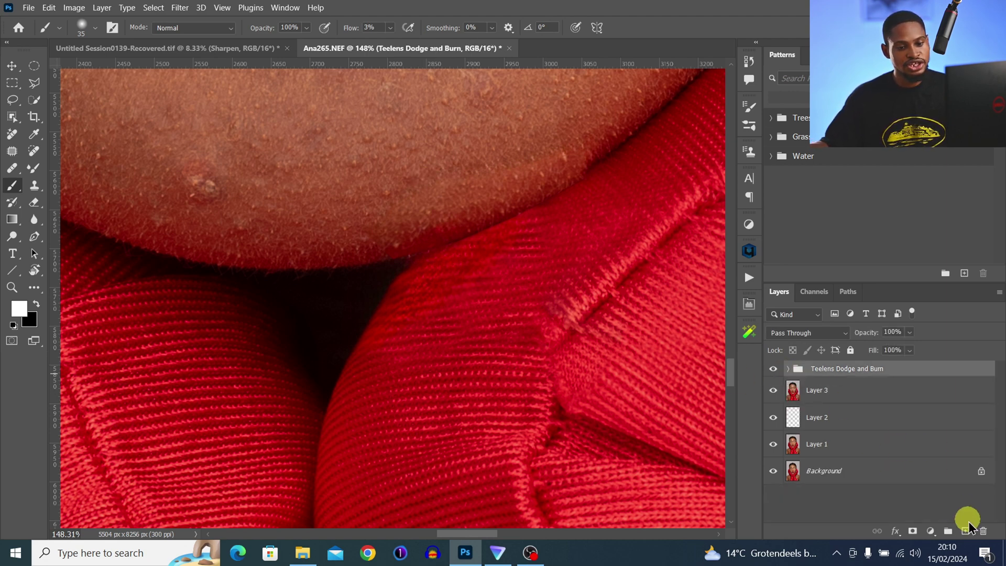
left_click(964, 531)
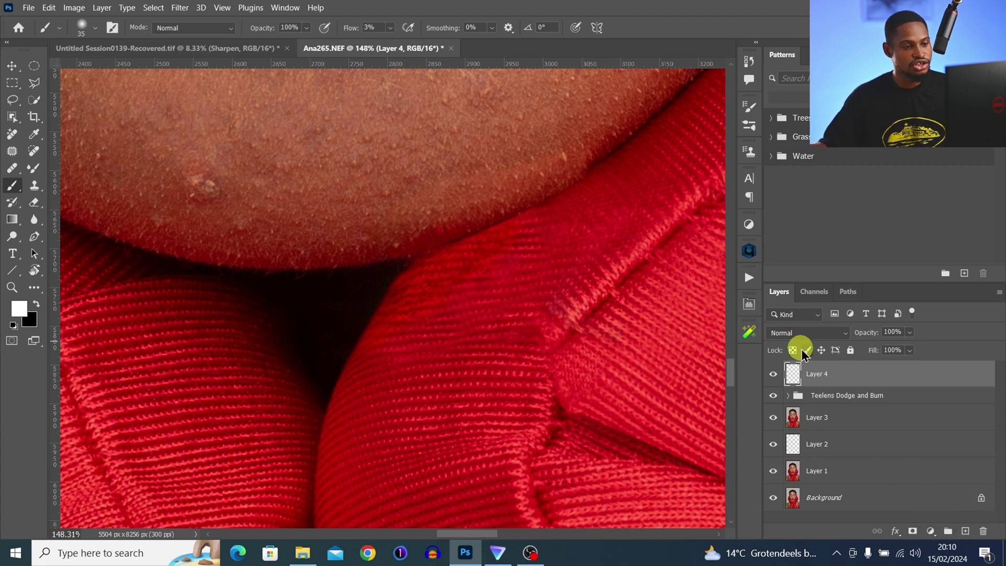
key("alt")
left_click(418, 322, "alt")
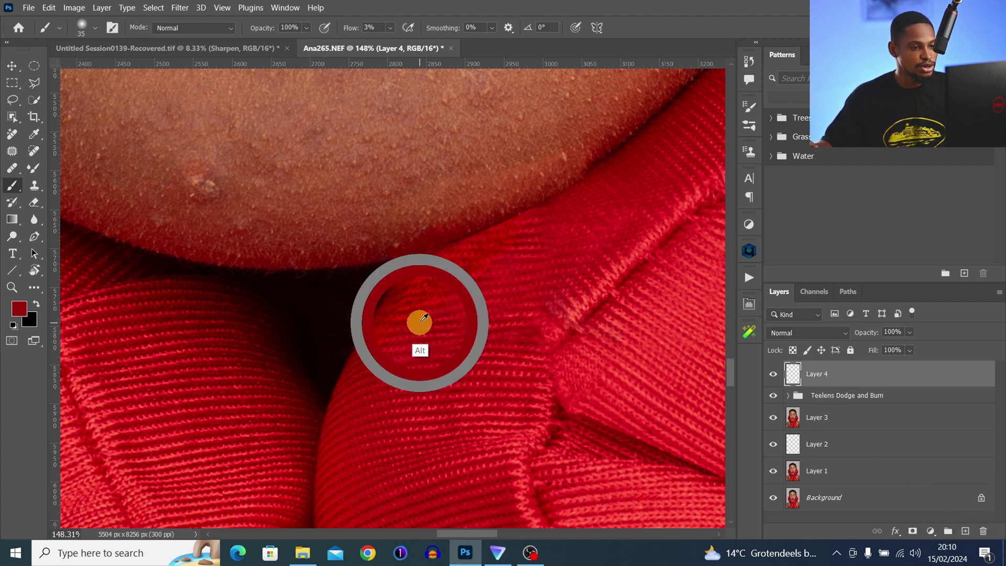
left_click_drag(433, 282, 438, 270)
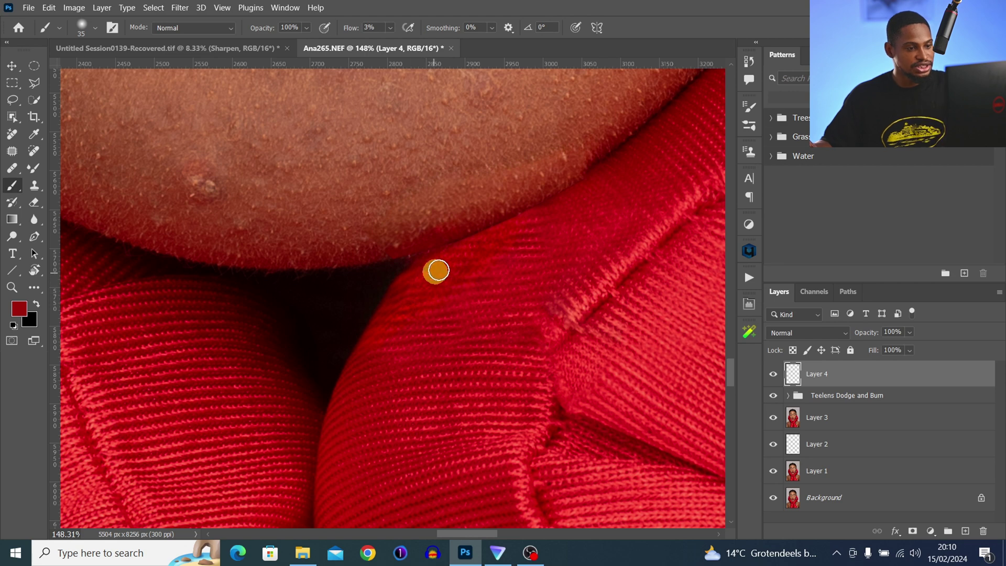
Step: Raise the brush flow to 100% and paint red sampled from the glove over its discoloured upper edge beneath the chin
left_click(390, 27)
left_click_drag(395, 41, 521, 49)
left_click(434, 323, "alt")
mouse_move(439, 320)
left_mouse_down()
mouse_move(424, 284)
mouse_move(415, 298)
mouse_move(451, 259)
mouse_move(552, 225)
mouse_move(486, 243)
mouse_move(498, 244)
mouse_move(472, 260)
mouse_move(464, 295)
mouse_move(452, 285)
mouse_move(482, 298)
mouse_move(486, 279)
mouse_move(470, 273)
mouse_move(403, 333)
mouse_move(441, 308)
left_mouse_up()
left_click(479, 298, "alt")
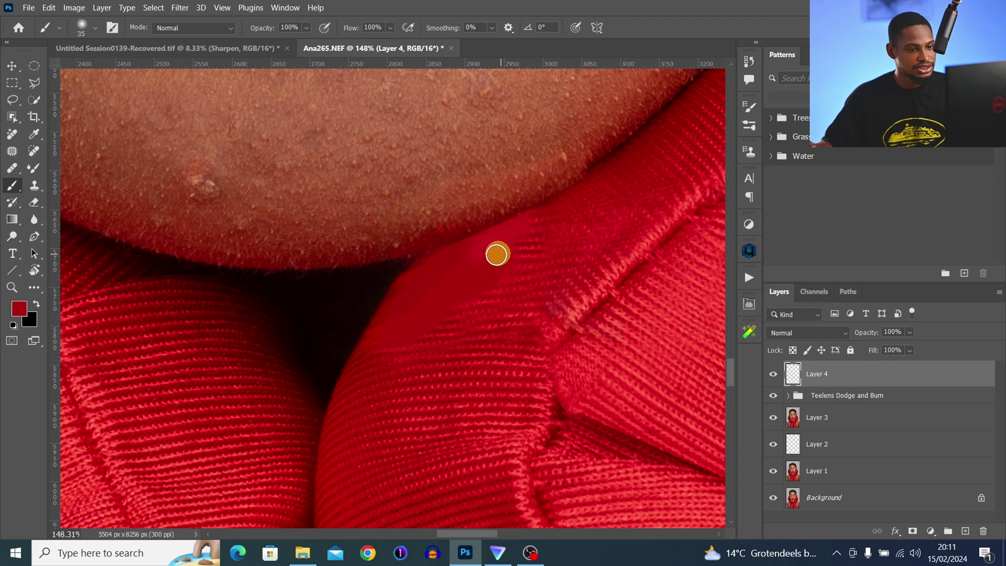
Step: Set Layer 4's blend mode to Color and its opacity to 58%, and toggle its visibility to compare
left_click(812, 334)
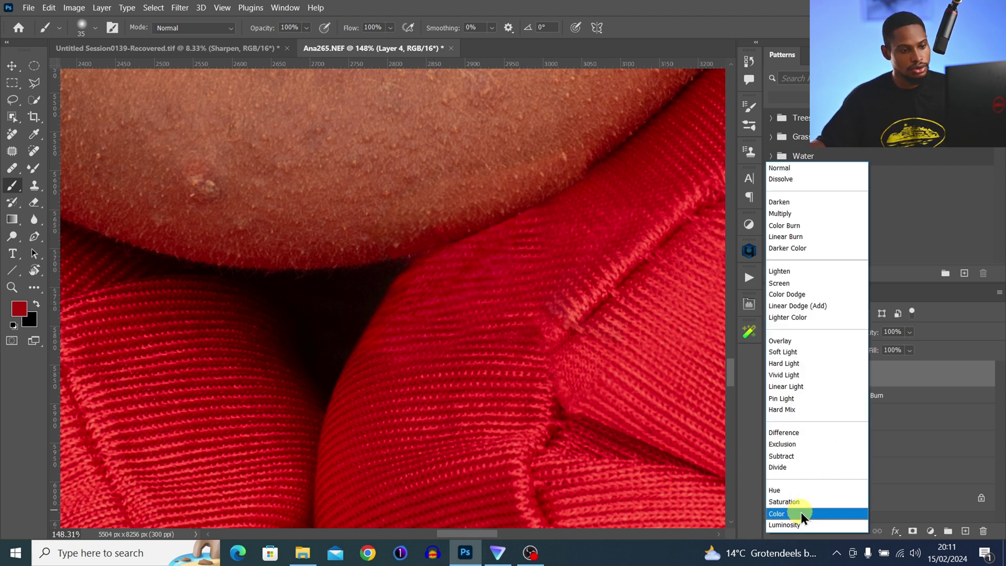
left_click(800, 512)
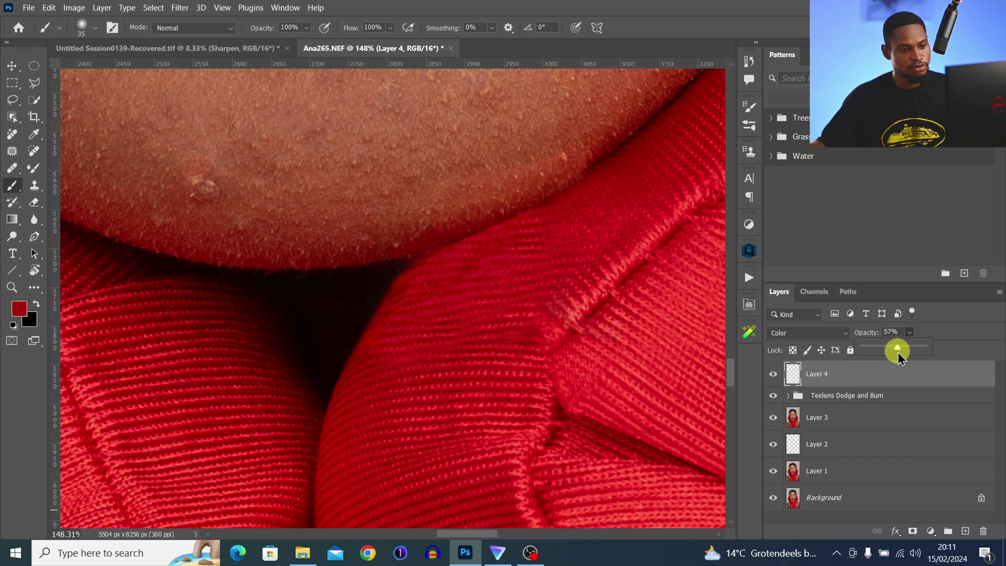
left_click_drag(897, 351, 898, 352)
left_click(778, 375)
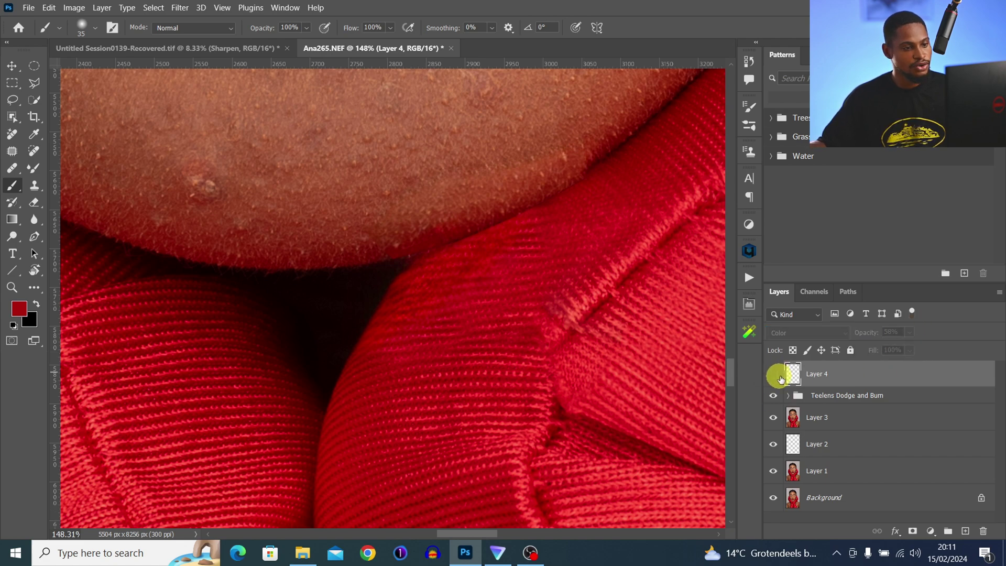
Step: Merge all layers from Layer 4 down to Layer 1 into one layer above the Background
left_click_drag(469, 223, 355, 242)
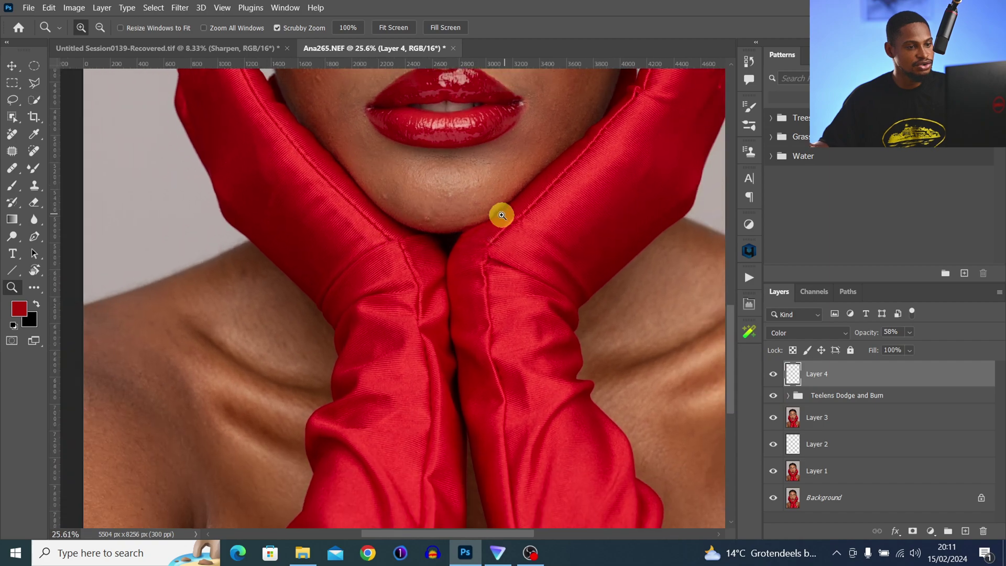
left_click_drag(512, 198, 465, 252)
scroll(464, 230, "down", 3)
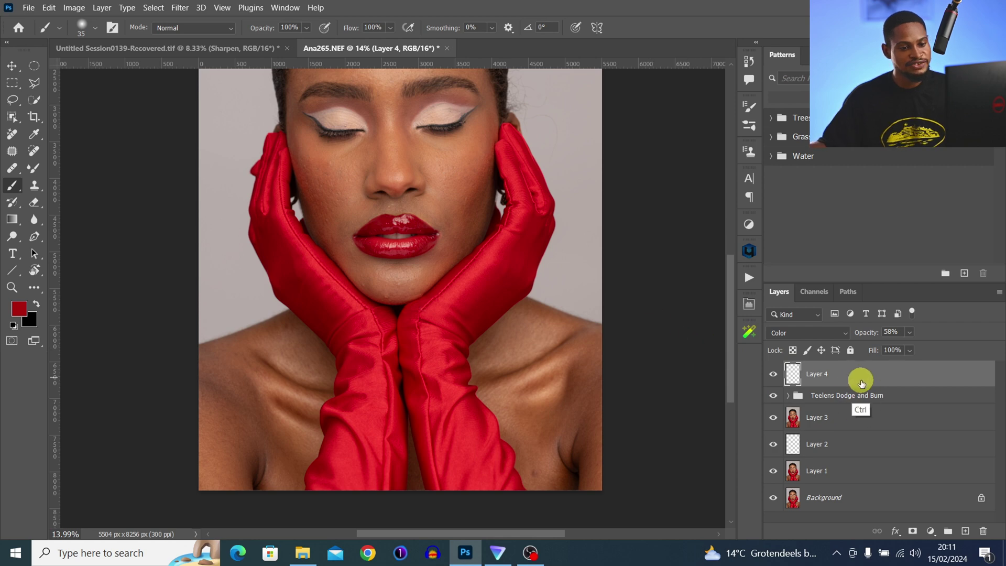
left_click(846, 478, "shift")
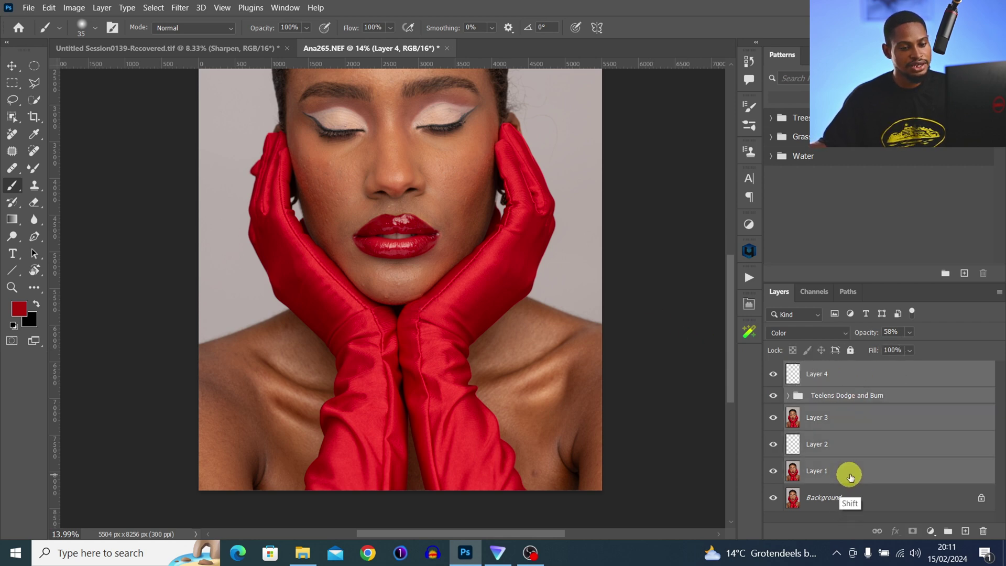
key("ctrl+e")
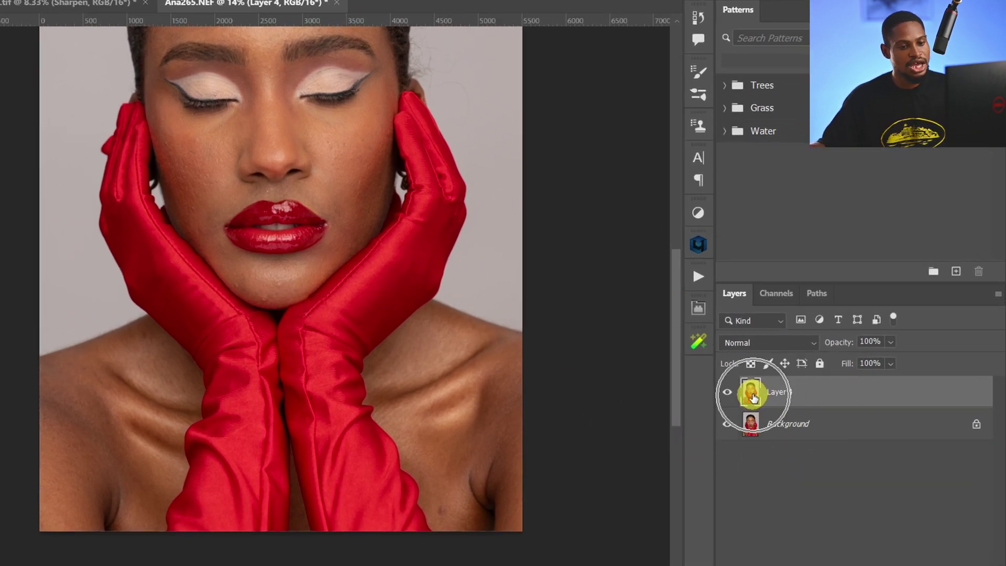
Step: Compare the glove and chin repair with the original by toggling the merged layer's visibility
left_click_drag(374, 213, 384, 287)
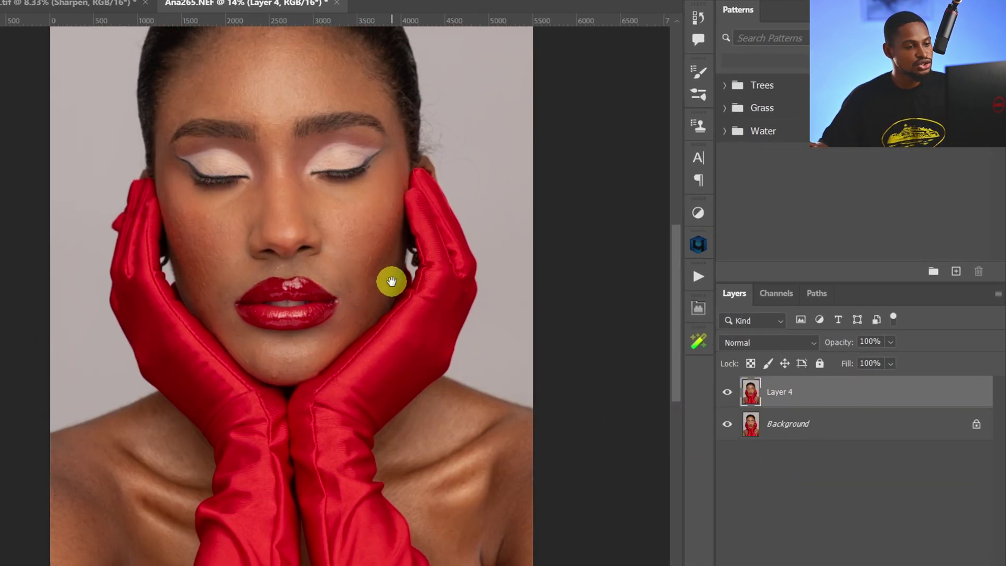
left_click(733, 397)
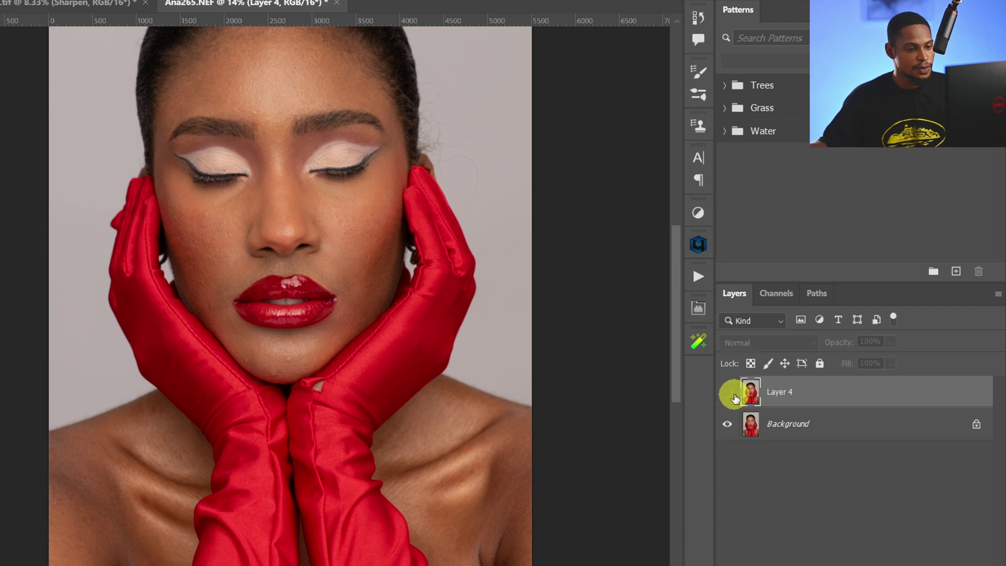
left_click(736, 397)
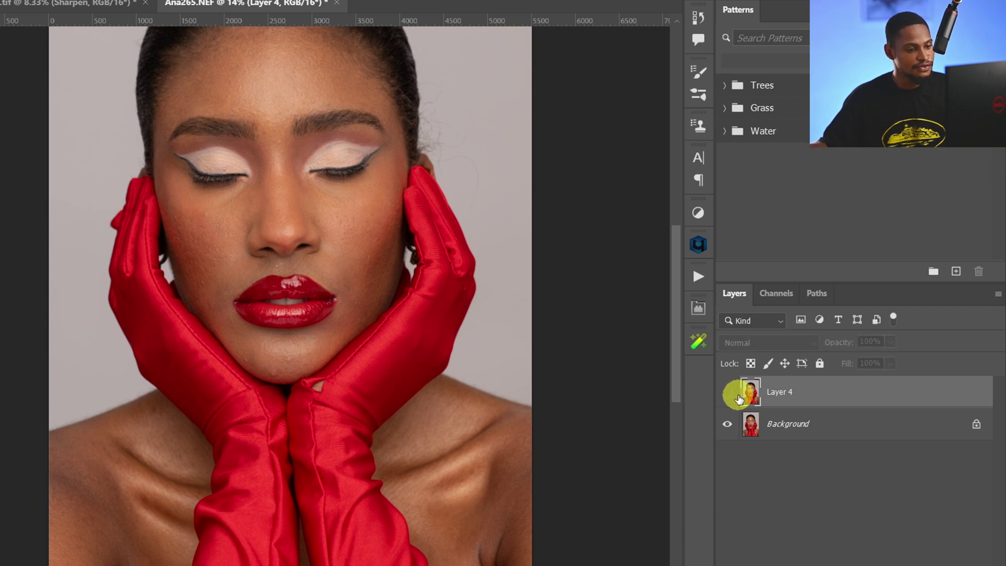
scroll(323, 375, "down", 1)
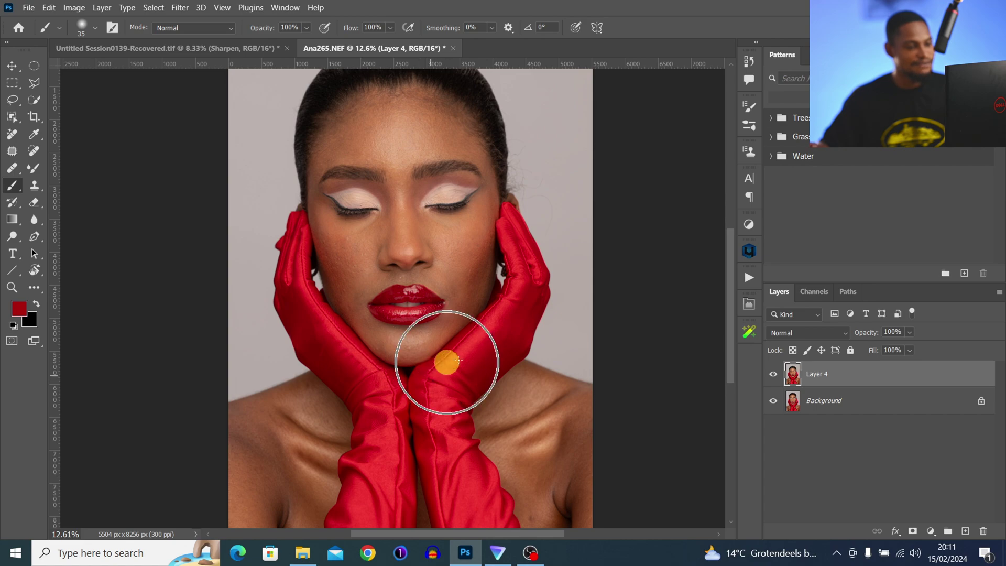
scroll(479, 314, "up", 2)
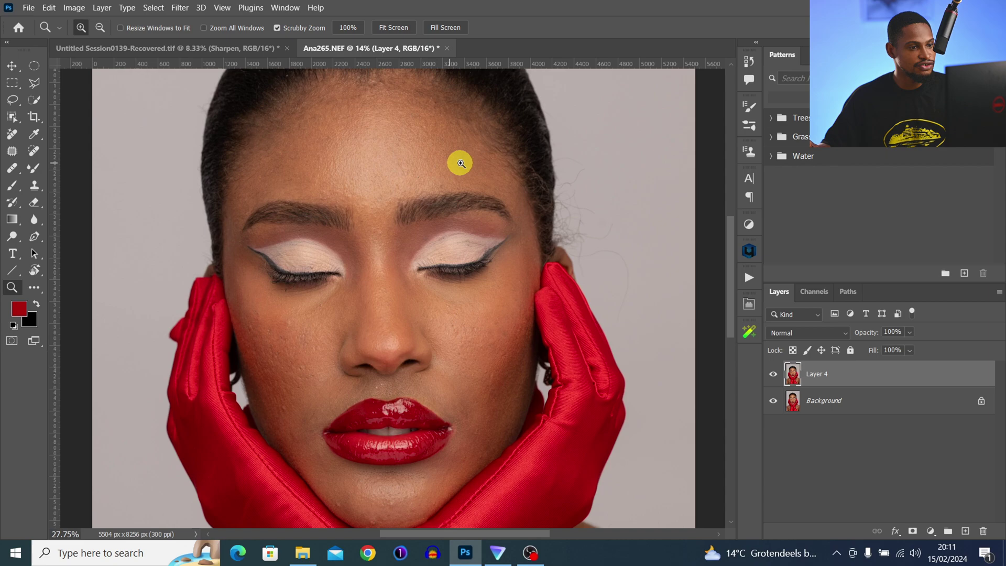
Step: Look up the Teelens FS 8bit and 16bit actions and check the image's bit depth
left_click_drag(460, 162, 438, 162)
key("b")
left_click(748, 277)
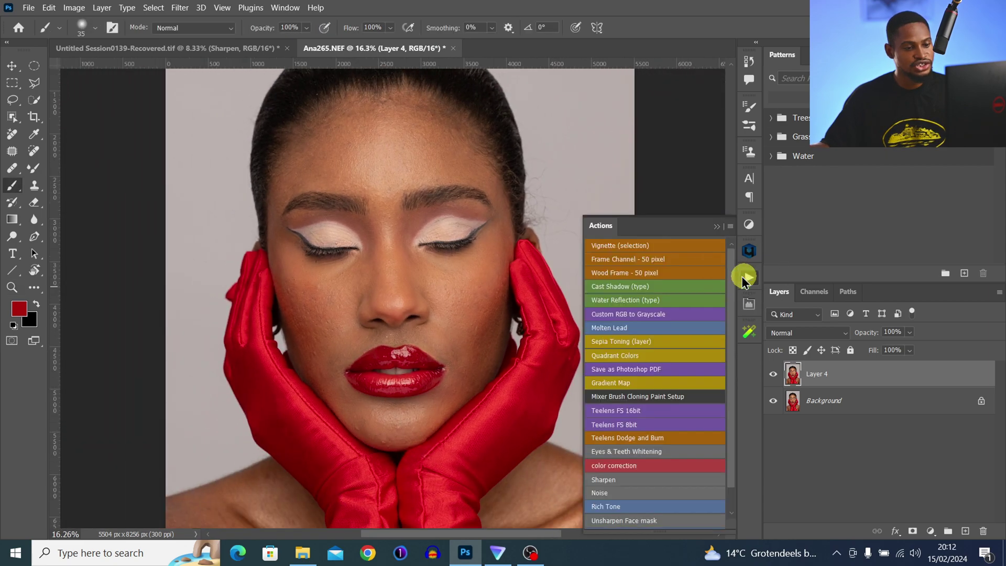
left_click(640, 420)
left_click(626, 410)
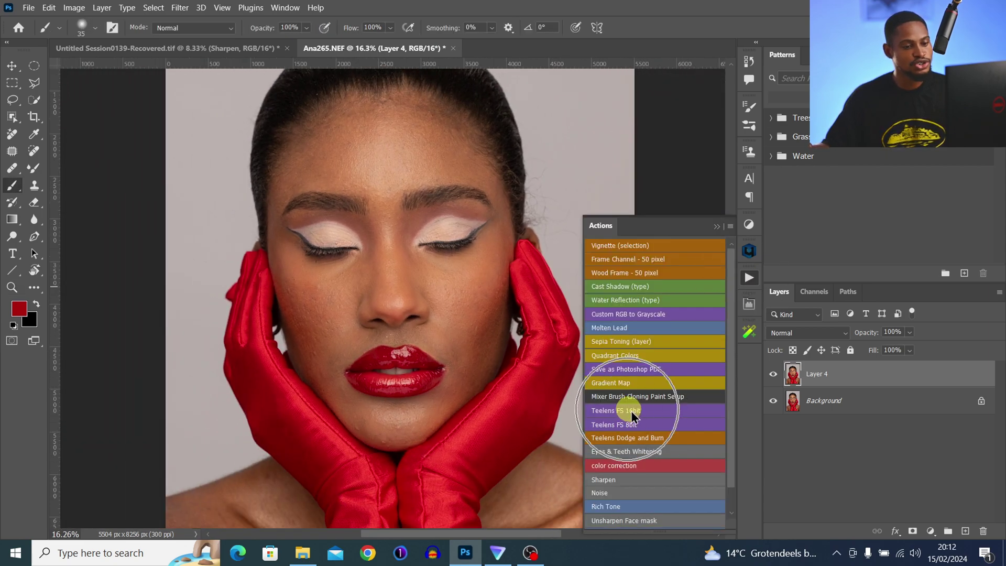
left_click(604, 416)
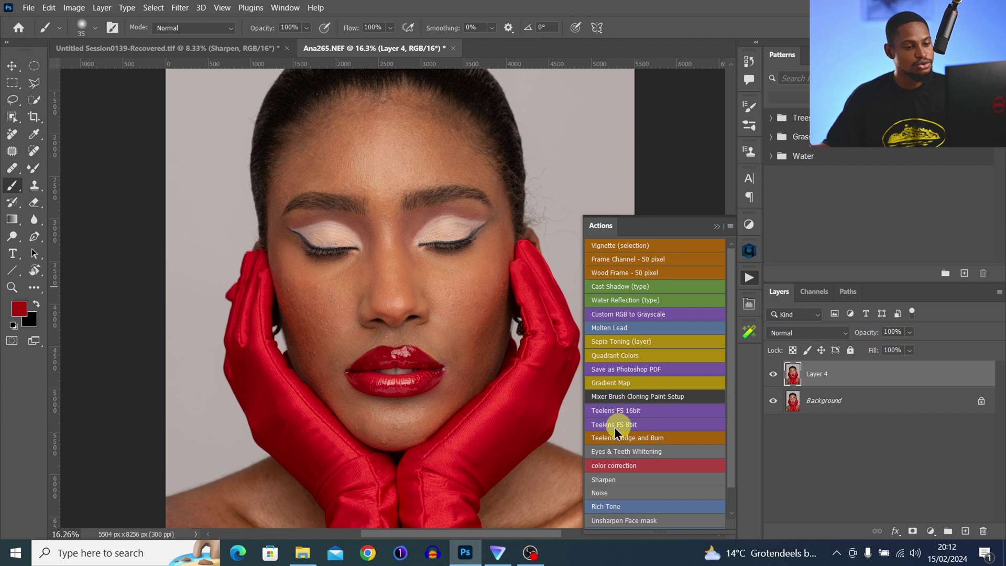
right_click(643, 418)
right_click(639, 423)
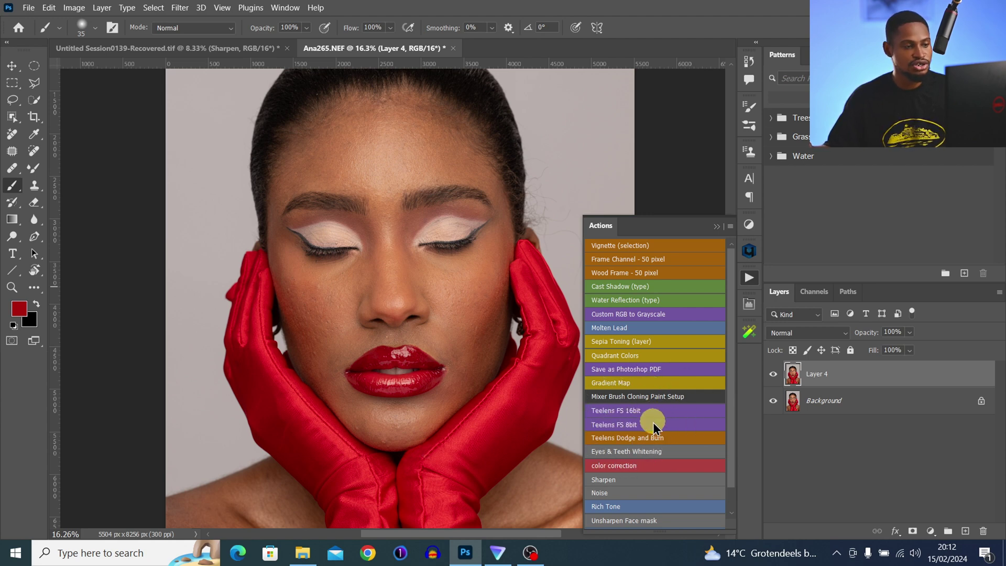
left_click(73, 7)
mouse_move(193, 18)
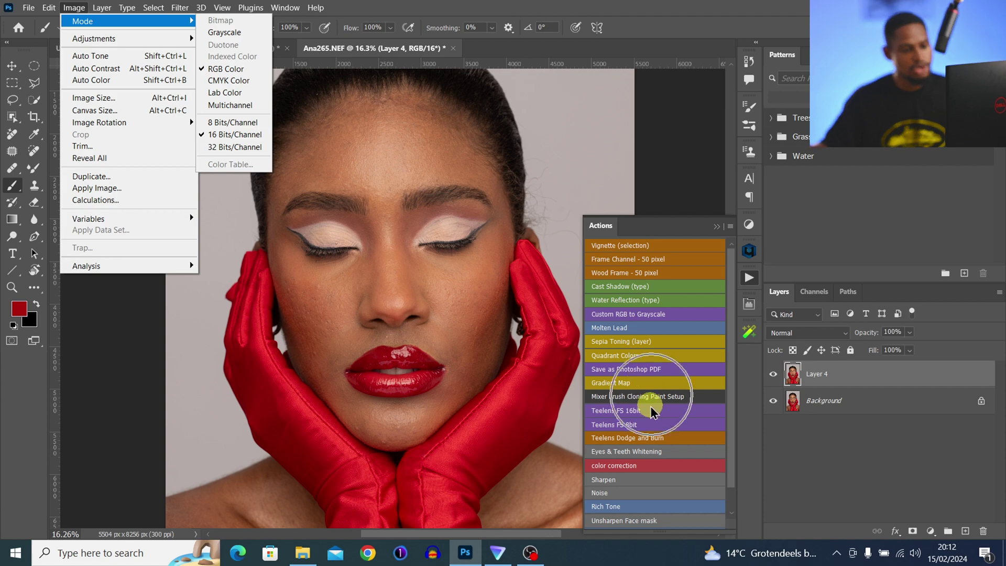
Step: Run the Teelens FS 16bit frequency separation action with a Gaussian Blur radius of 12 pixels
left_click(698, 227)
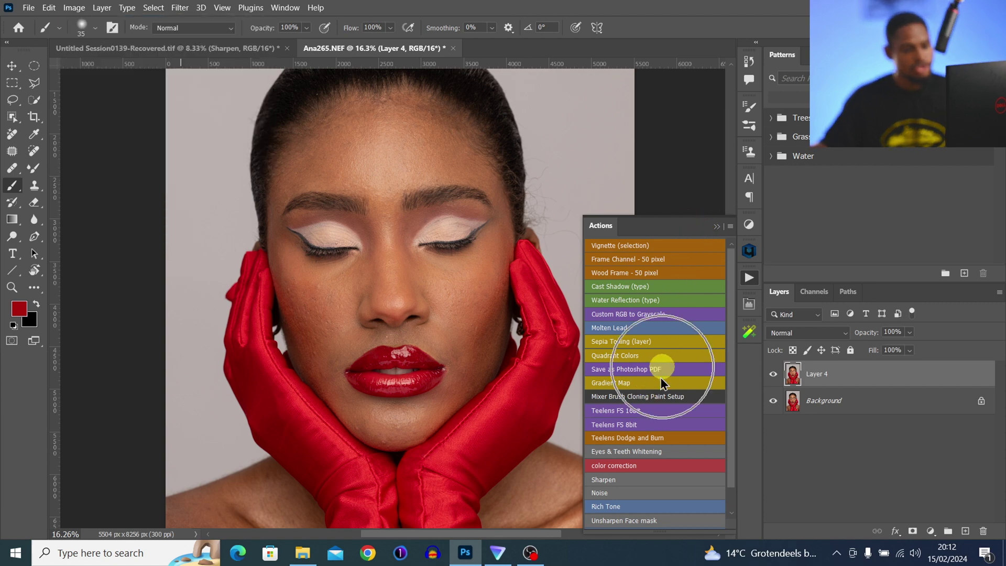
left_click(629, 410)
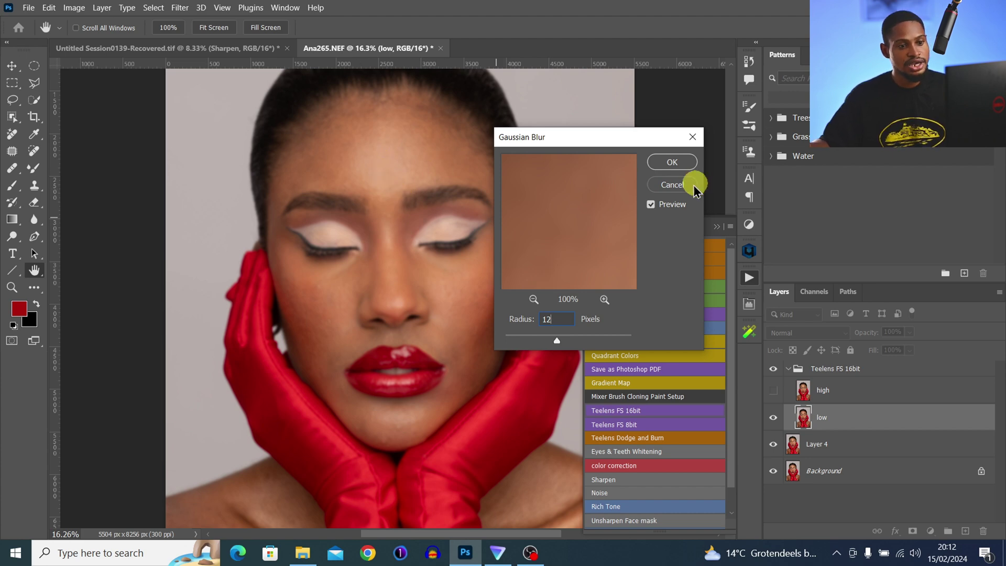
left_click(668, 162)
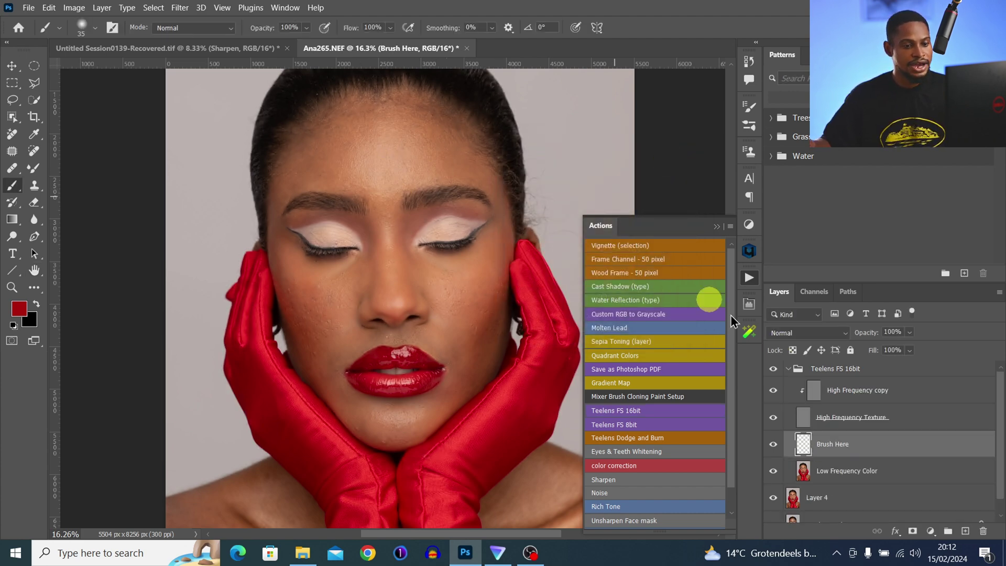
left_click(717, 227)
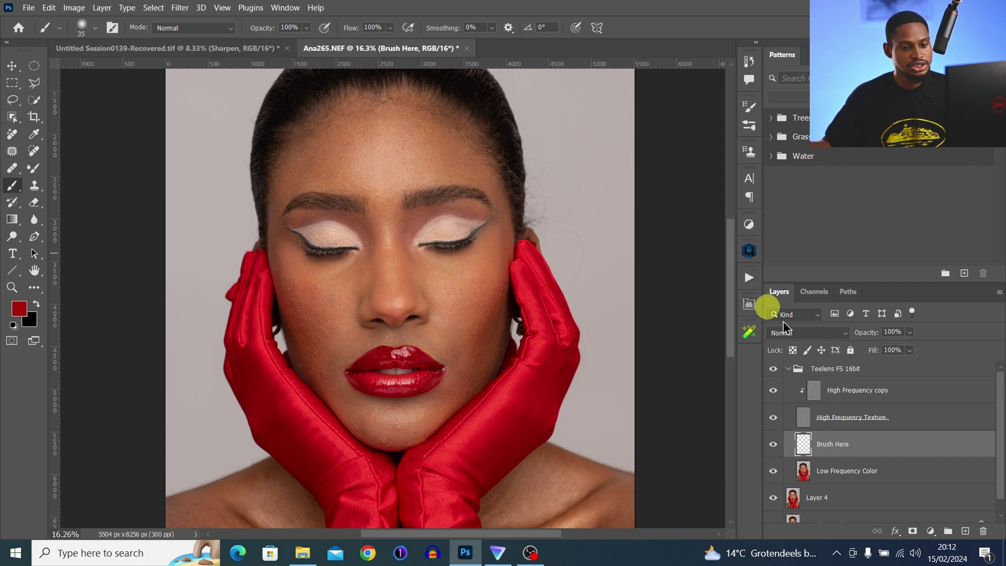
Step: Set up the Clone Stamp at size 50 on the High Frequency copy layer and sample skin texture below the closed eye
left_click(818, 394)
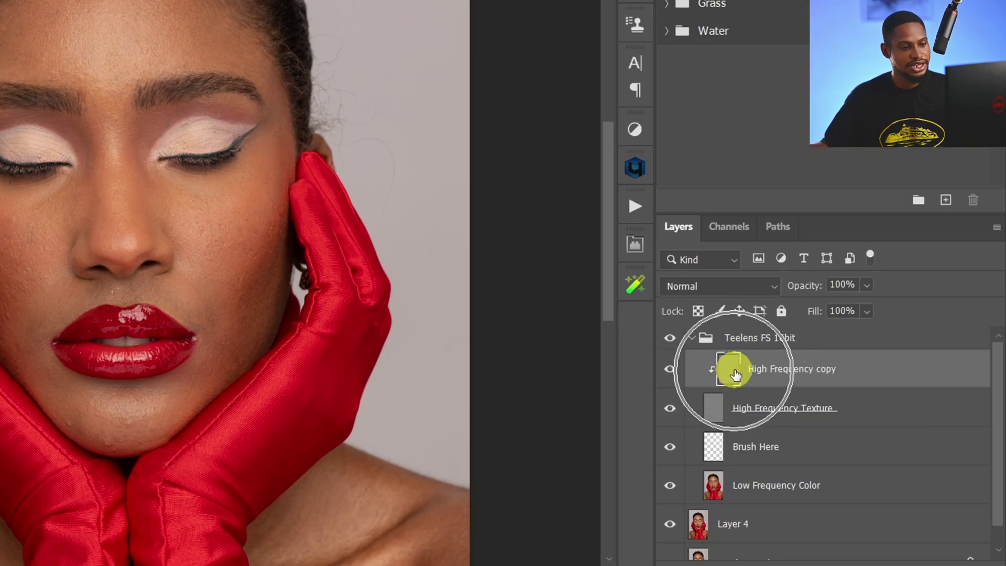
left_click(34, 185)
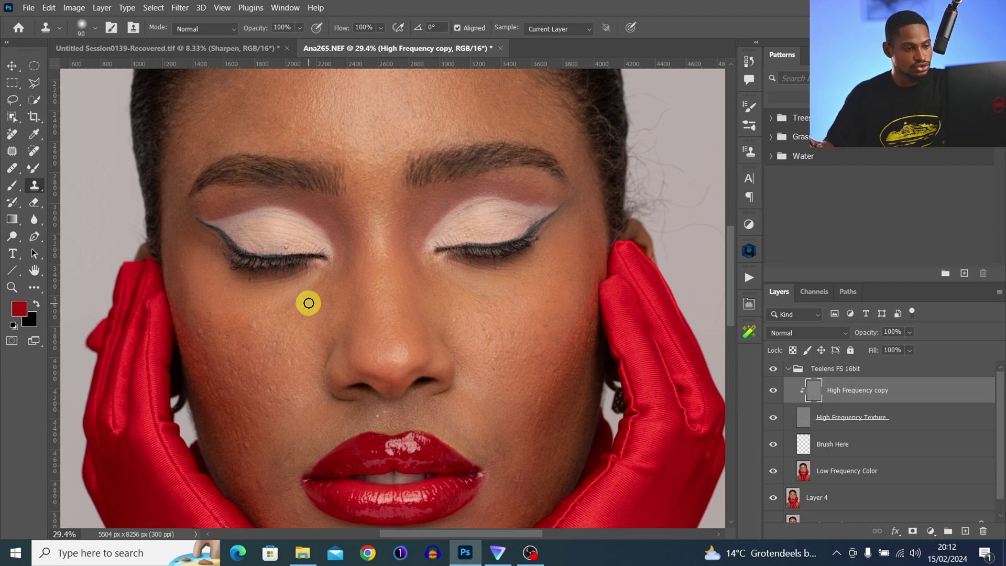
key("bracketleft")
key("bracketleft")
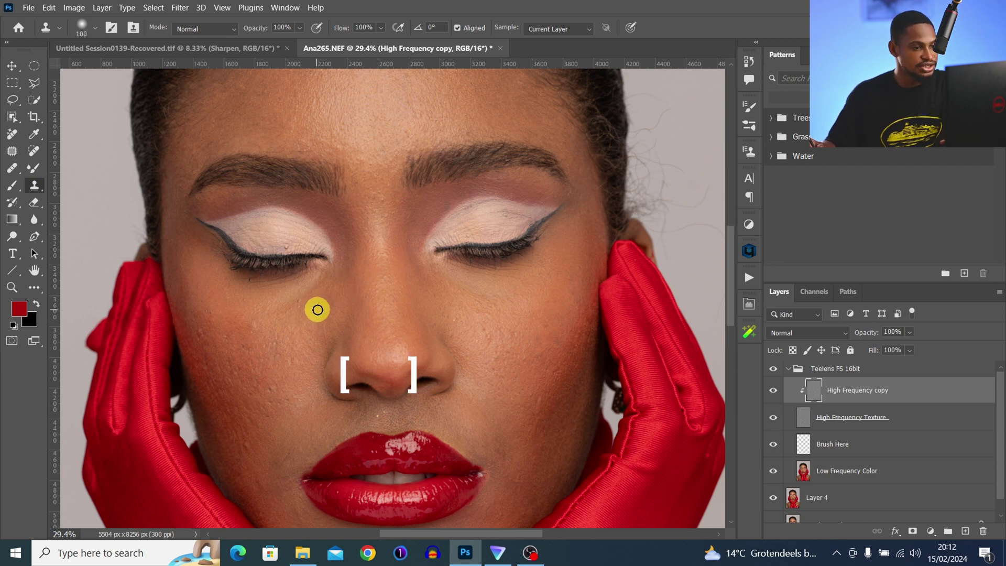
key("bracketleft")
key("bracketleft")
key("alt")
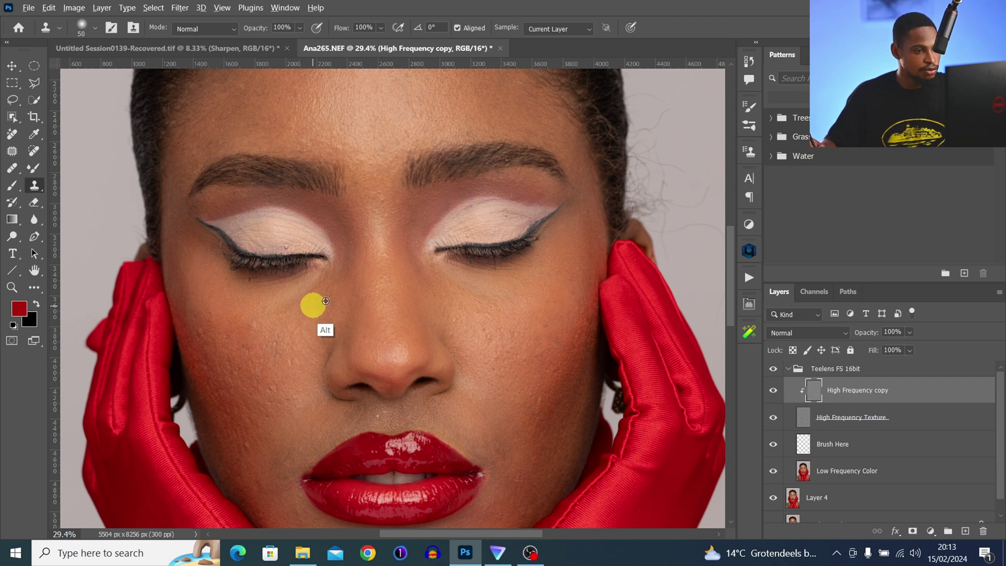
left_click(287, 308, "alt")
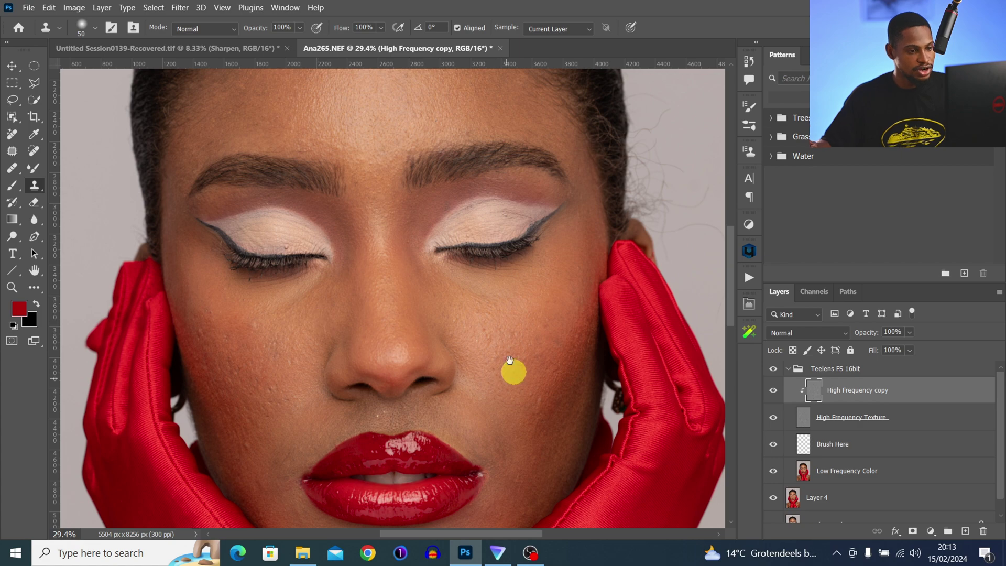
Step: Reduce the Clone Stamp to size 10 for fine texture work on the cheek beside the mouth corner
left_click_drag(512, 370, 521, 220)
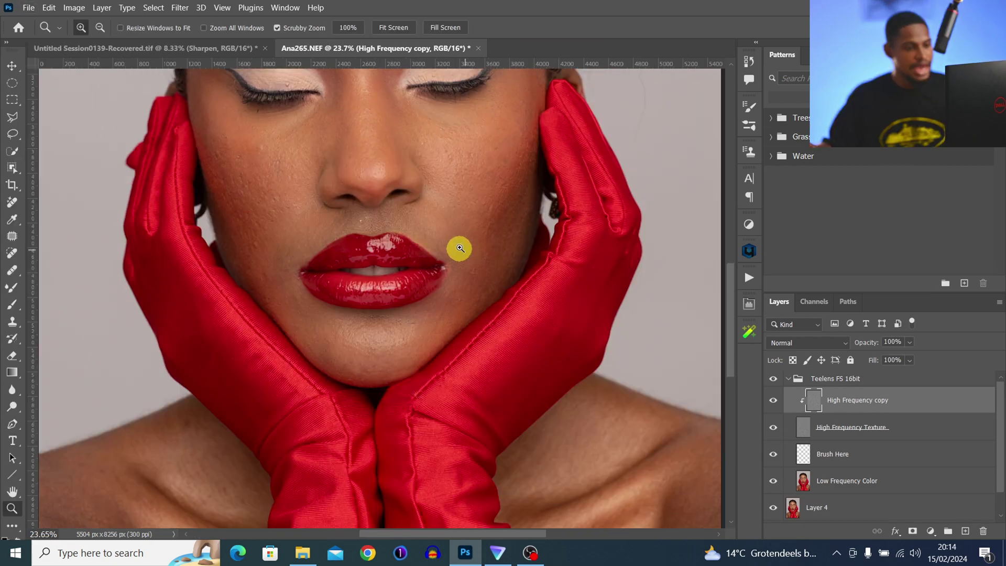
left_click_drag(467, 239, 521, 243)
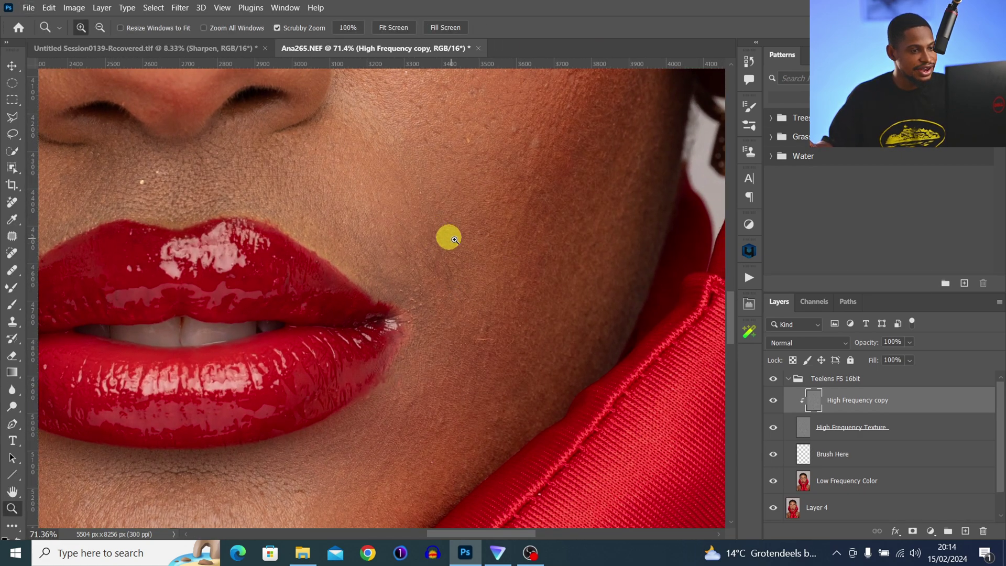
left_click_drag(448, 235, 473, 235)
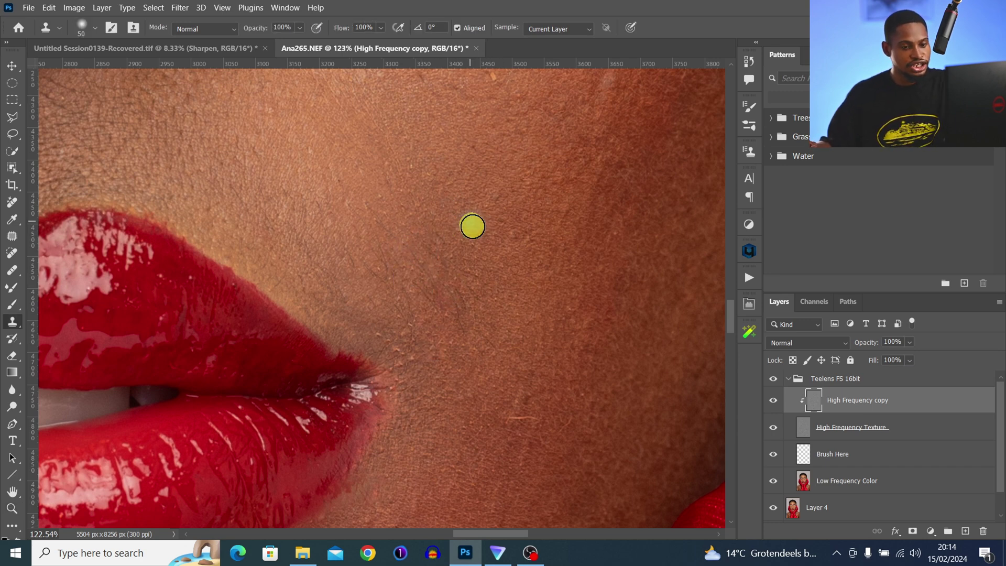
left_click(440, 231, "alt")
key("bracketleft")
key("bracketleft")
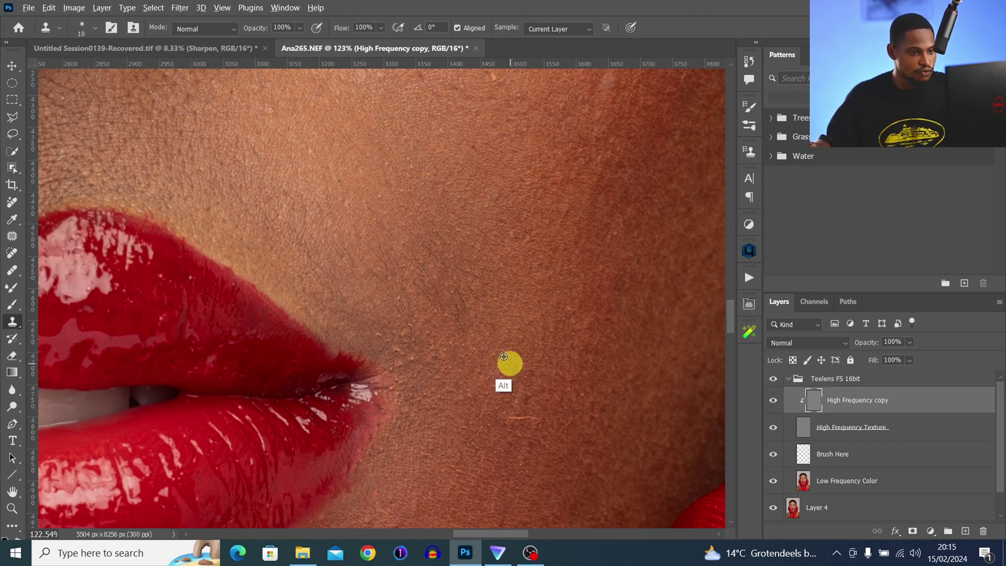
Step: Clone clean skin texture over the fine lines and marks on the cheek just beside the mouth corner
left_click(504, 350, "alt")
left_click(482, 322, "alt")
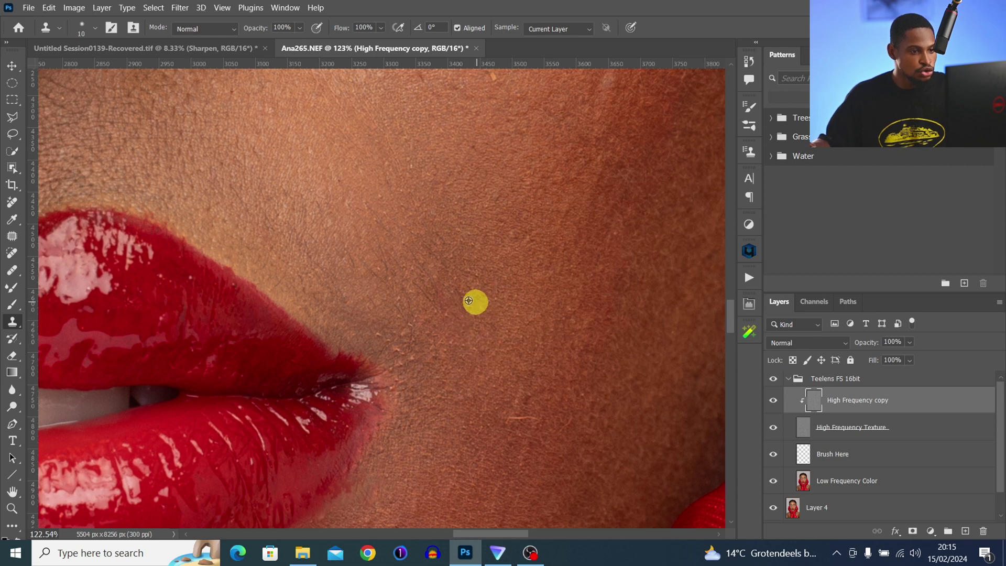
left_click(482, 315, "alt")
mouse_move(465, 312)
left_mouse_down()
mouse_move(449, 287)
mouse_move(461, 330)
mouse_move(453, 331)
mouse_move(430, 275)
mouse_move(447, 313)
mouse_move(419, 292)
mouse_move(440, 315)
left_mouse_up()
left_click(451, 334, "alt")
left_click(456, 330, "alt")
mouse_move(420, 255)
left_mouse_down()
mouse_move(415, 248)
mouse_move(426, 279)
left_mouse_up()
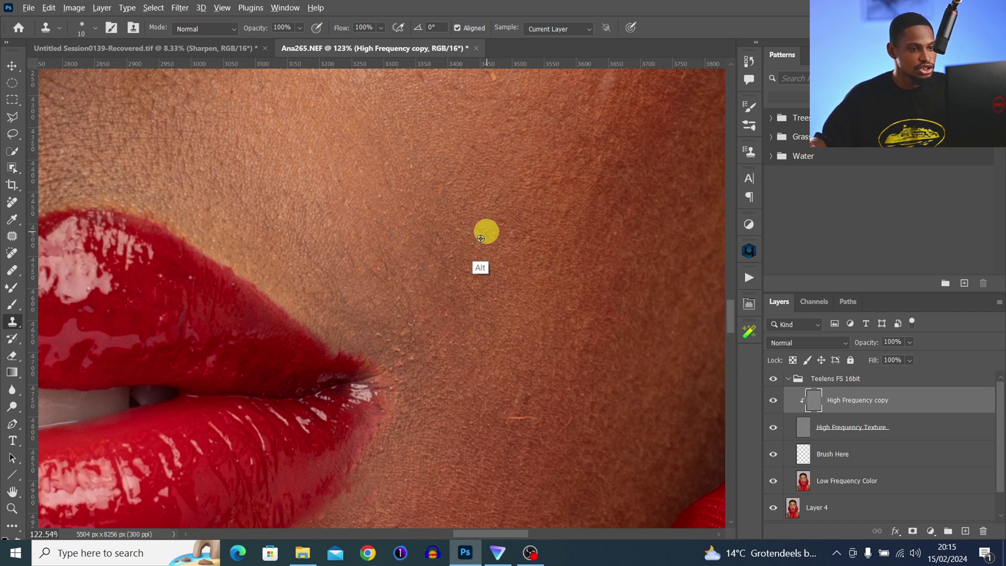
Step: Clone away the remaining bumps and the small scratch near the mouth corner, and hide the High Frequency copy layer to compare
mouse_move(480, 239)
left_mouse_down()
mouse_move(434, 256)
mouse_move(461, 280)
mouse_move(396, 229)
mouse_move(409, 228)
mouse_move(374, 213)
mouse_move(406, 234)
mouse_move(403, 223)
mouse_move(368, 213)
mouse_move(416, 263)
mouse_move(385, 257)
left_mouse_up()
left_click(403, 224, "alt")
left_click(415, 265, "alt")
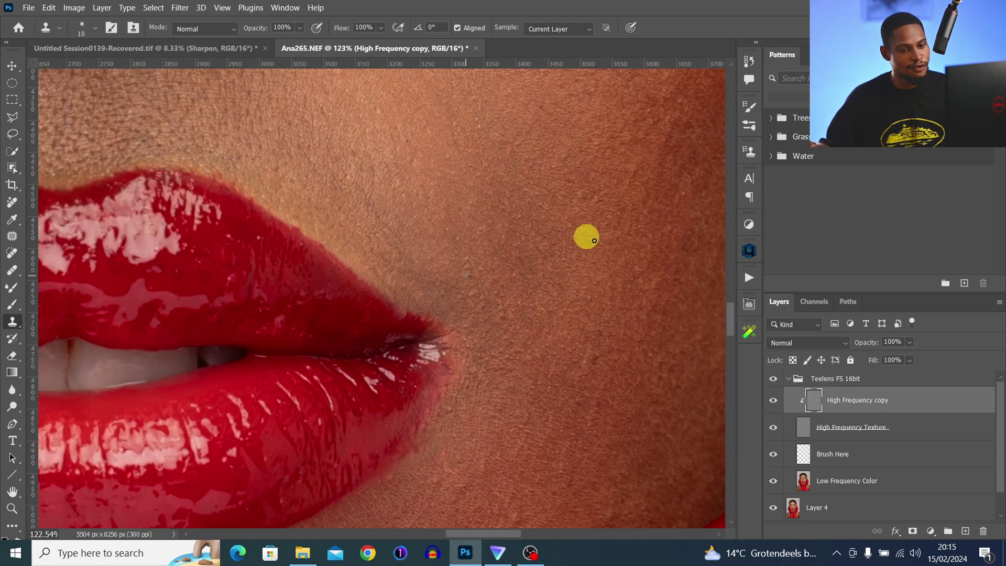
left_click(481, 225)
left_click(498, 316)
left_click(773, 401)
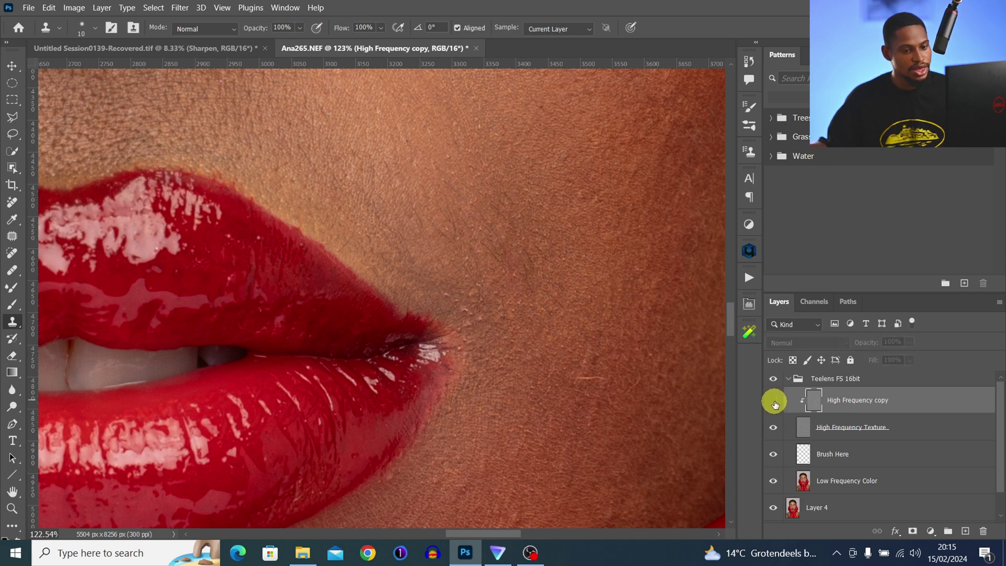
Step: Show the High Frequency copy layer again and inspect the retouched skin beside the mouth corner up close
left_click(774, 401)
left_click(778, 404)
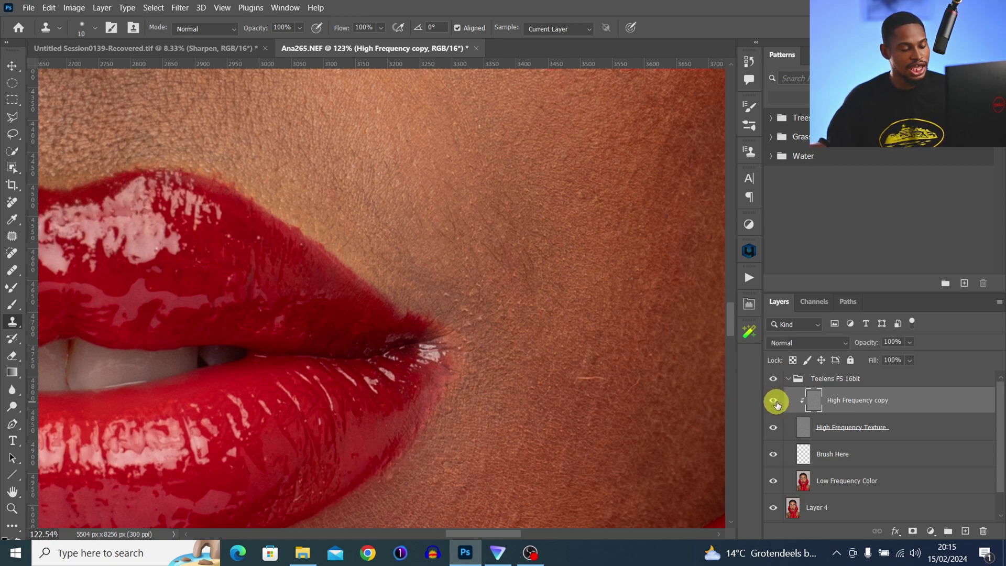
key("z")
left_click(534, 321)
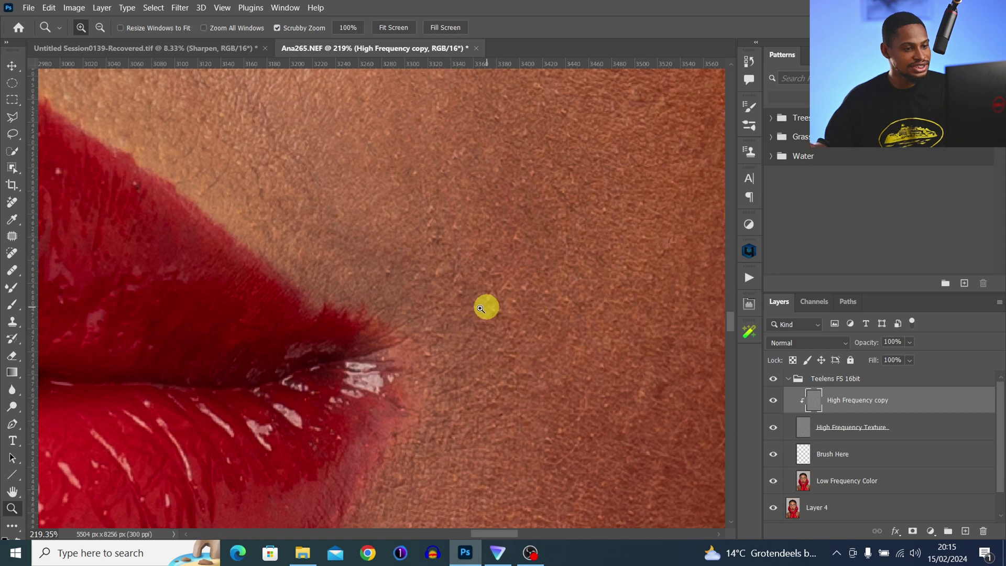
left_click_drag(480, 308, 463, 292)
Step: Sample clean skin texture just above the mouth corner and clone it over the adjoining cheek and upper-lip area
key("s")
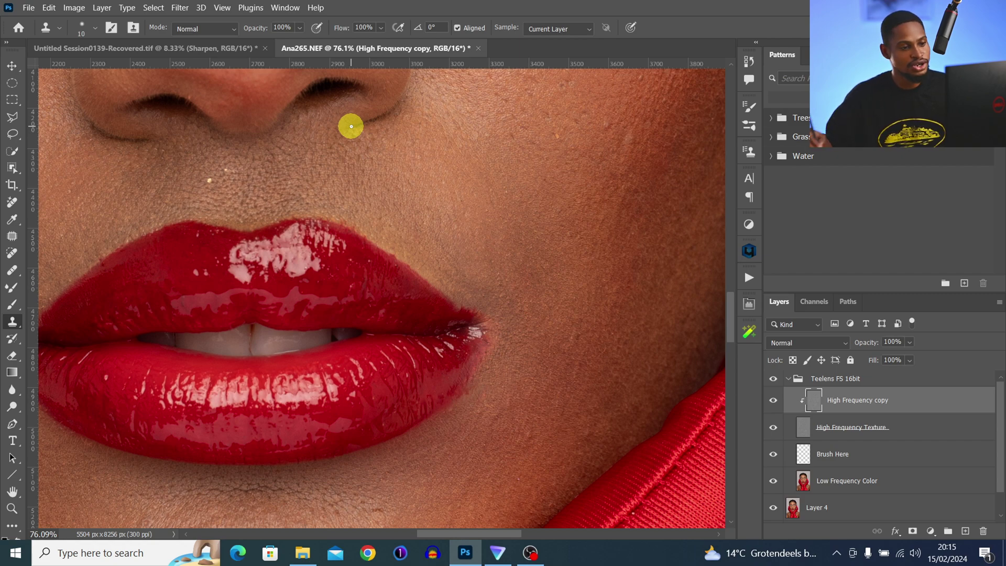
scroll(498, 256, "up", 1, "alt")
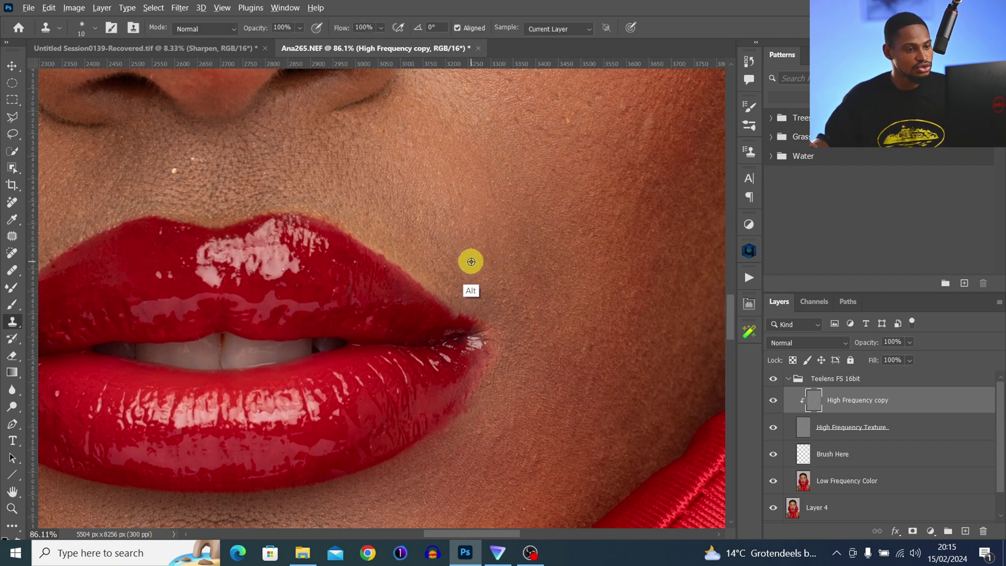
left_click(474, 270, "alt")
mouse_move(437, 242)
left_mouse_down()
mouse_move(477, 272)
mouse_move(433, 269)
mouse_move(469, 279)
left_mouse_up()
left_click(478, 270, "alt")
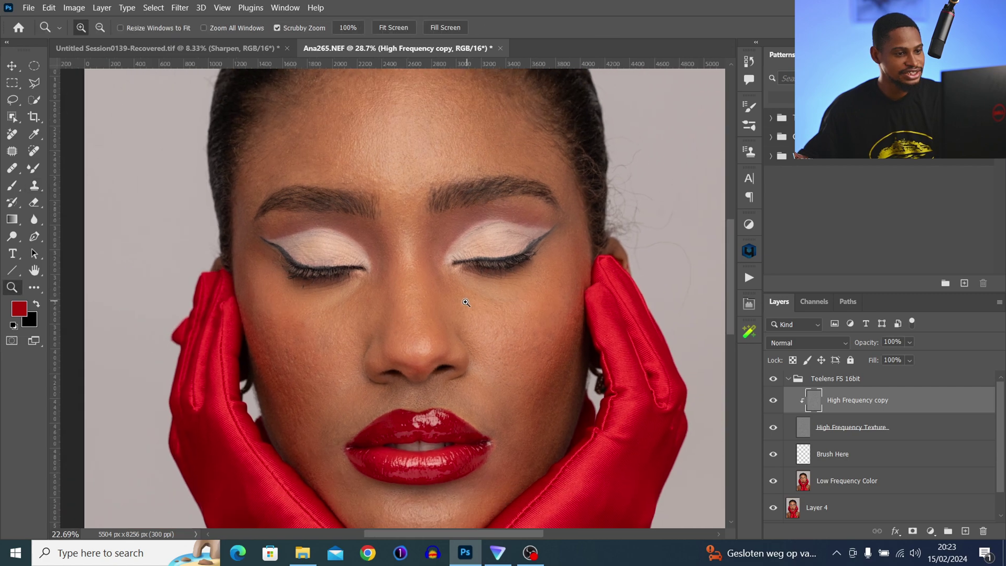
Step: Compare the whole face with the High Frequency copy layer hidden and shown to review the texture cleanup
left_click_drag(466, 302, 479, 301)
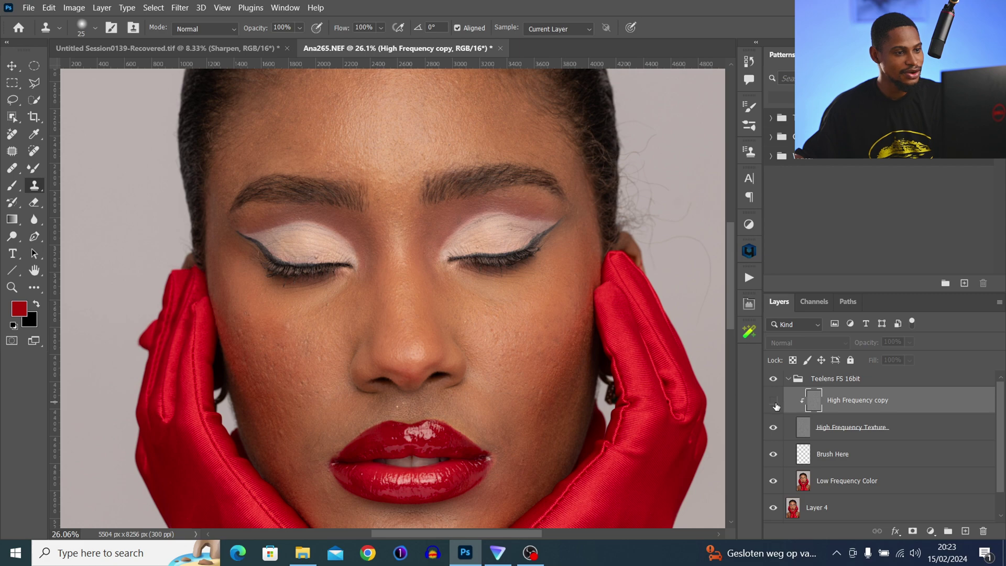
left_click_drag(445, 321, 406, 297)
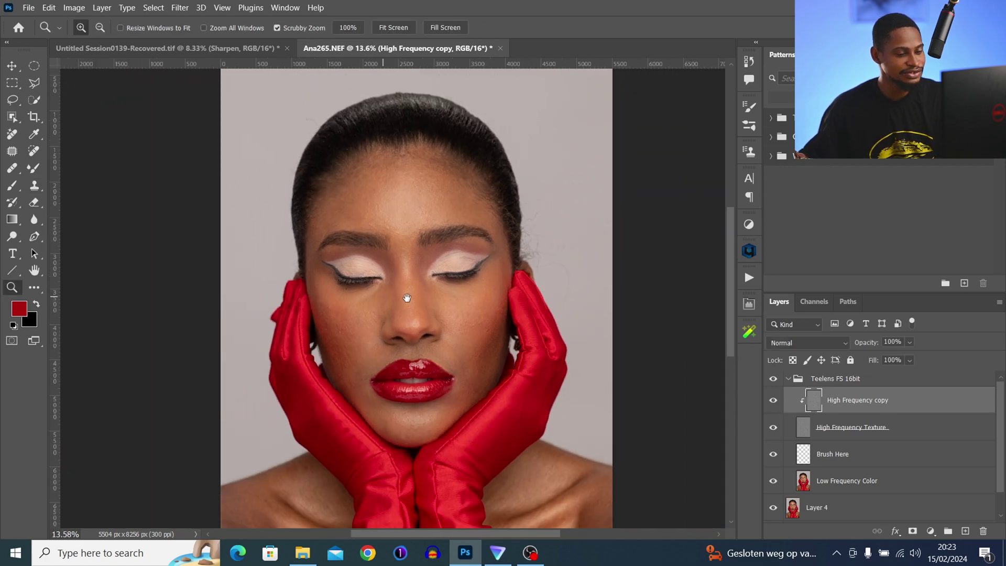
mouse_move(446, 258)
left_mouse_down()
mouse_move(447, 231)
mouse_move(414, 312)
left_mouse_up()
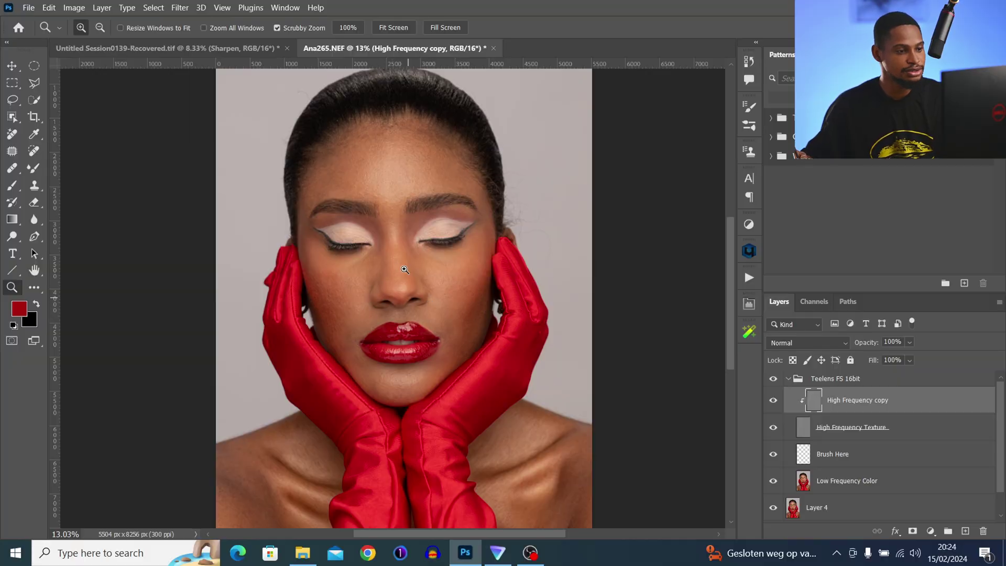
Step: Make the Brush Here layer active and choose the Mixer Brush for blending the skin tones
left_click(805, 457)
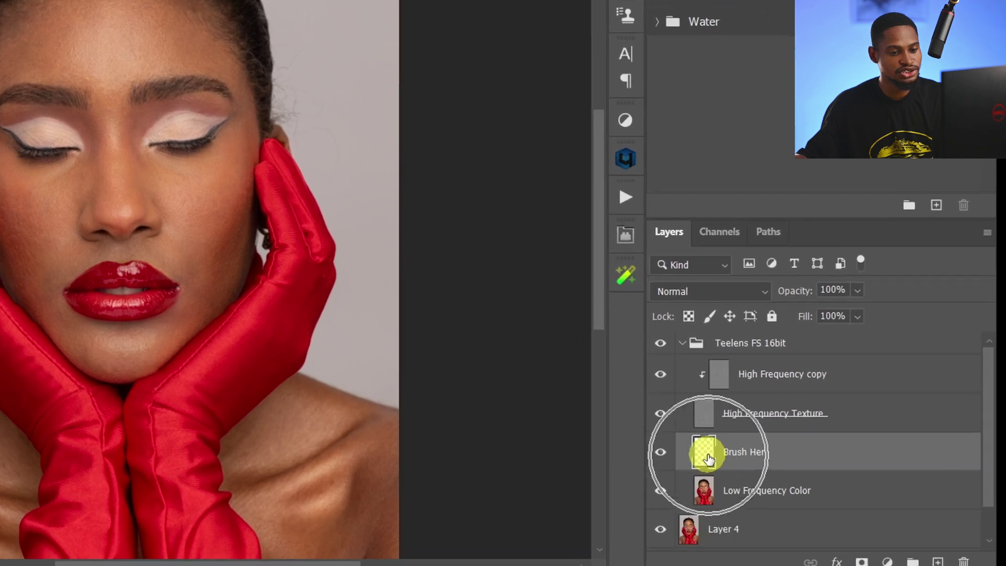
key("ctrl")
left_click(704, 455, "ctrl")
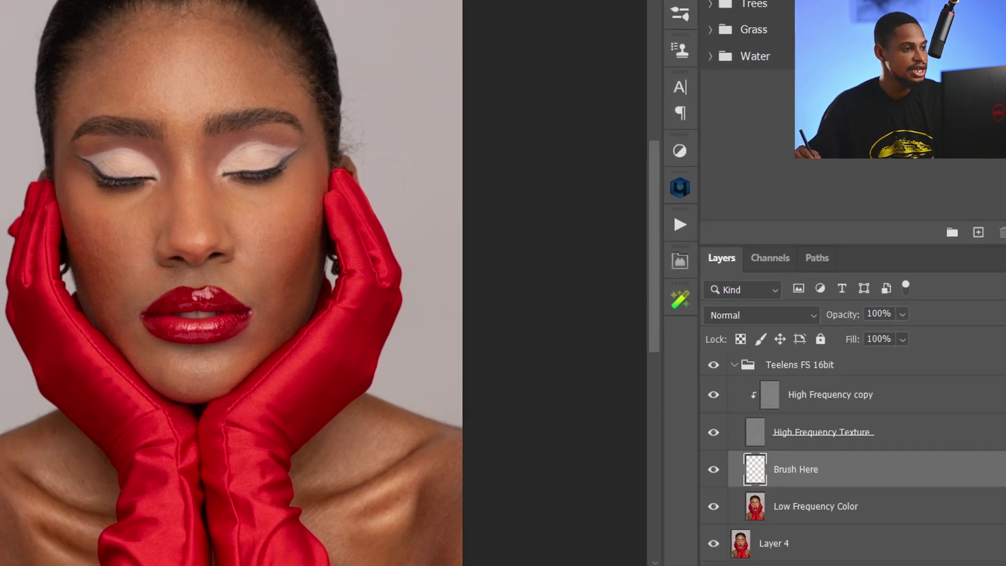
left_click(40, 197)
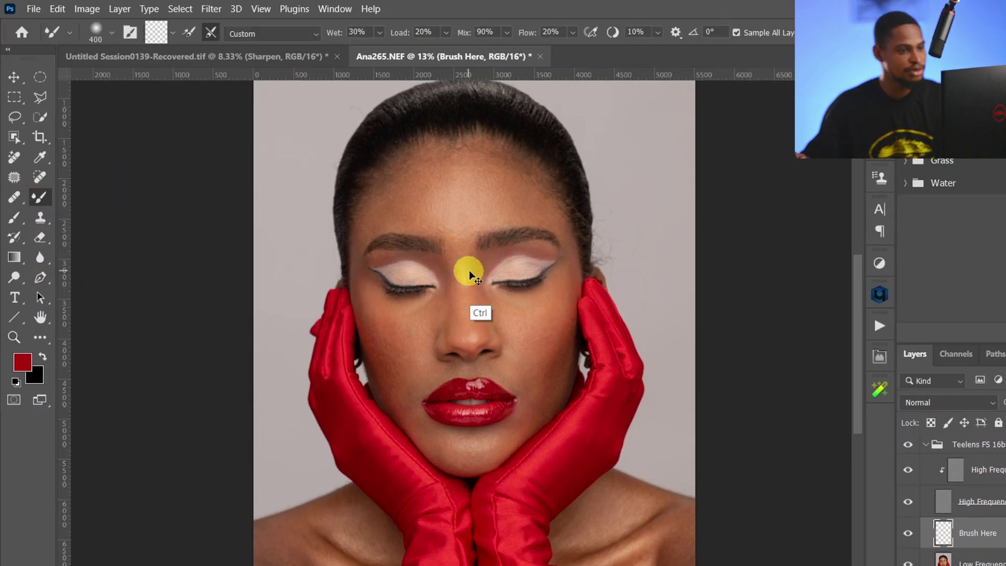
key("z")
left_click_drag(495, 215, 534, 215)
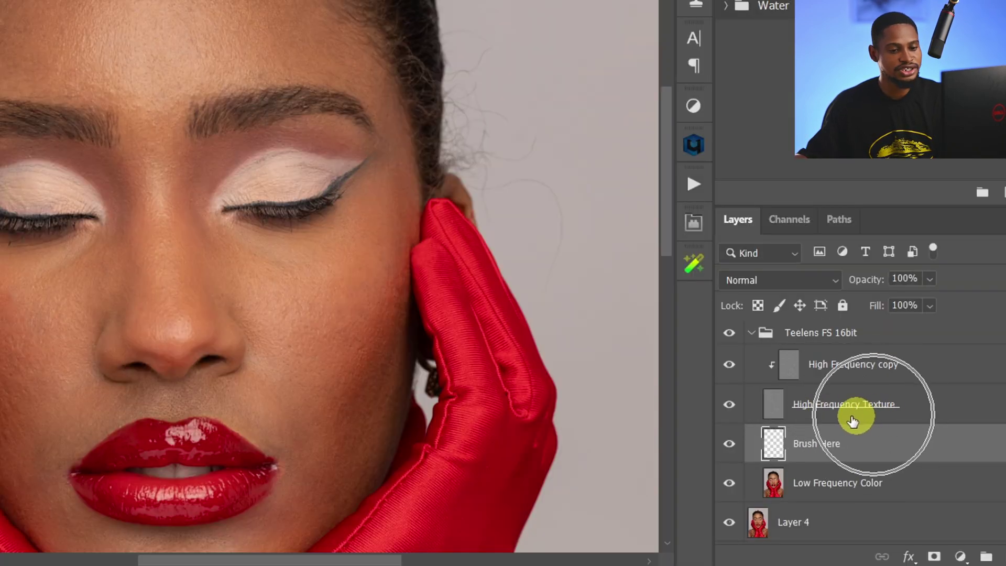
Step: Hide the High Frequency Texture layer so only the colour shows, and set the Mixer Brush size to 500
left_click(730, 404)
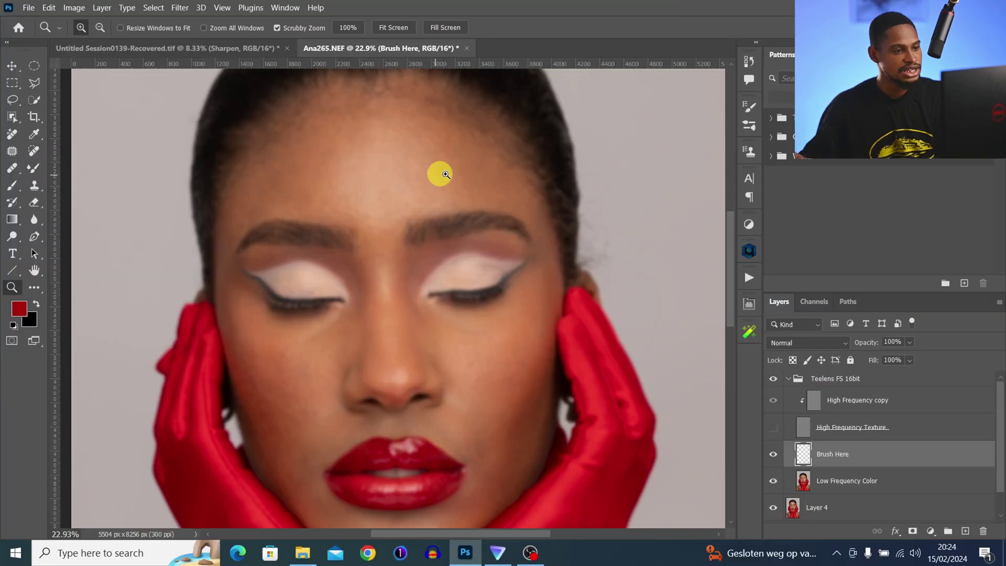
left_click_drag(445, 174, 426, 194)
key("b")
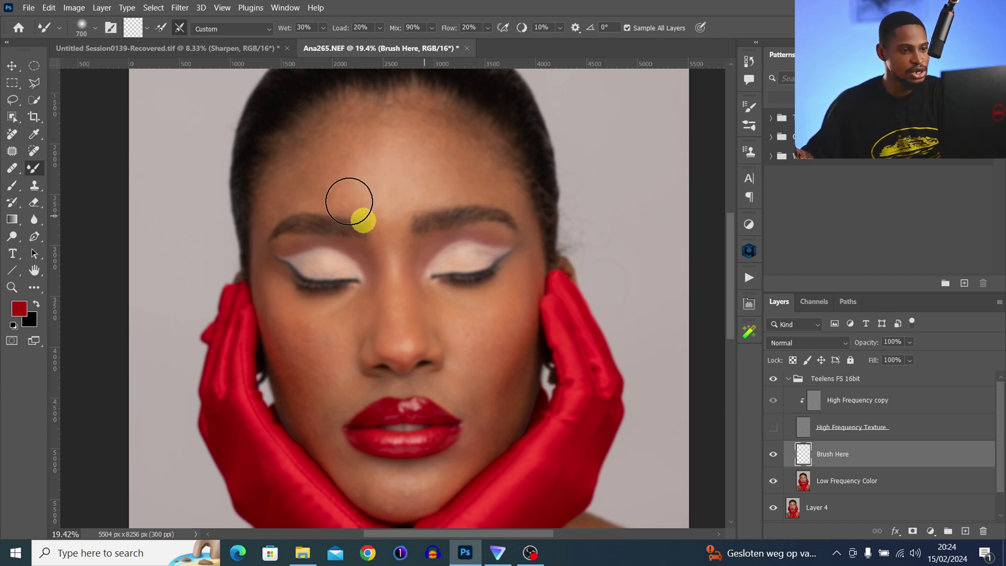
key("]")
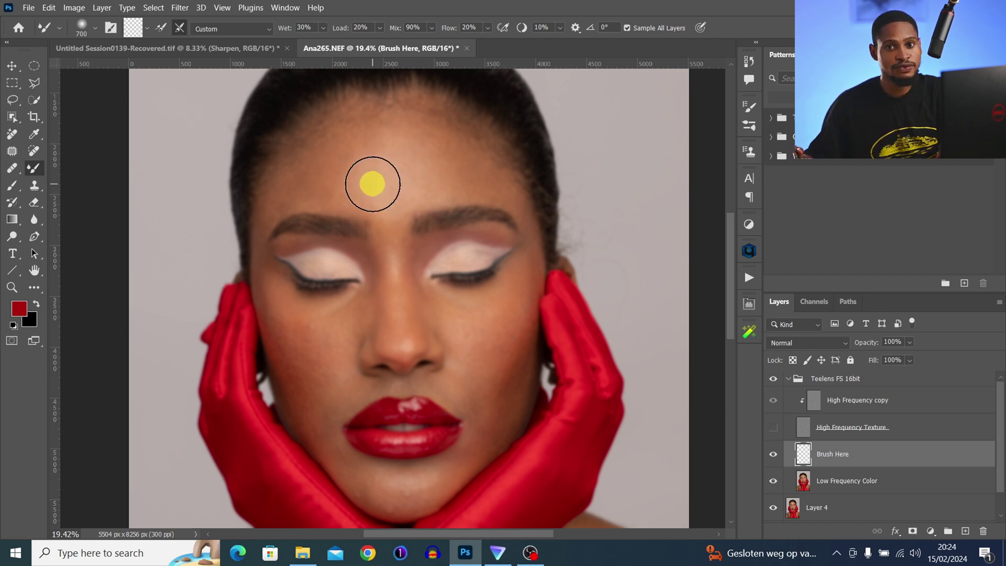
key("bracketleft")
key("bracketleft")
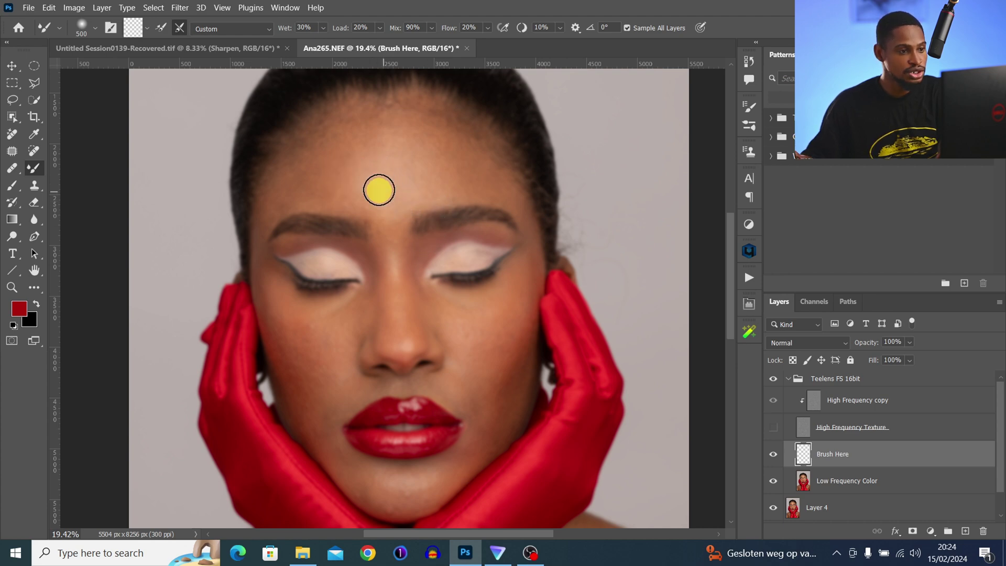
Step: Blend the tones across the centre and side of the forehead with the Mixer Brush at about 500 to 700
key("bracketright")
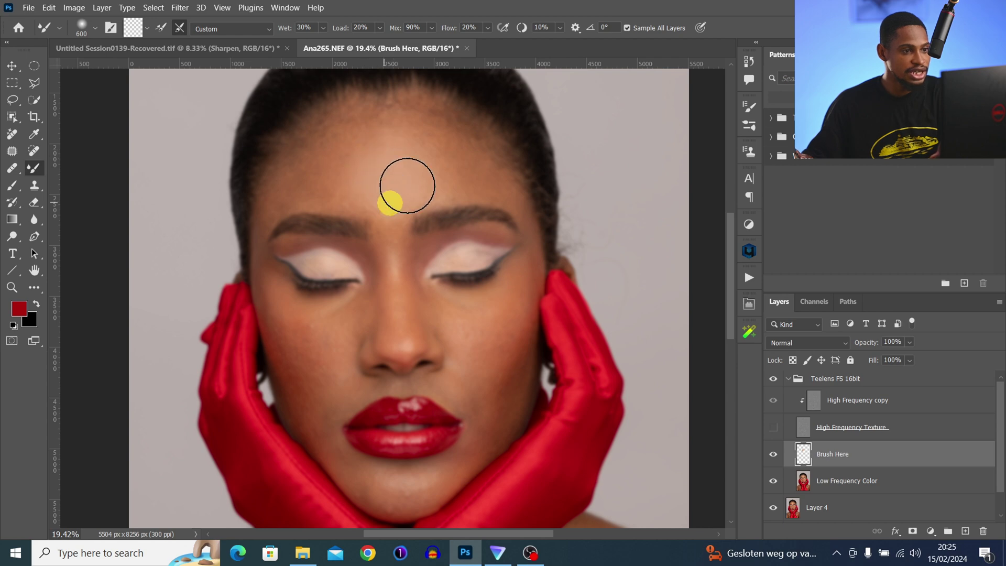
key("bracketleft")
key("bracketleft")
key("bracketleft")
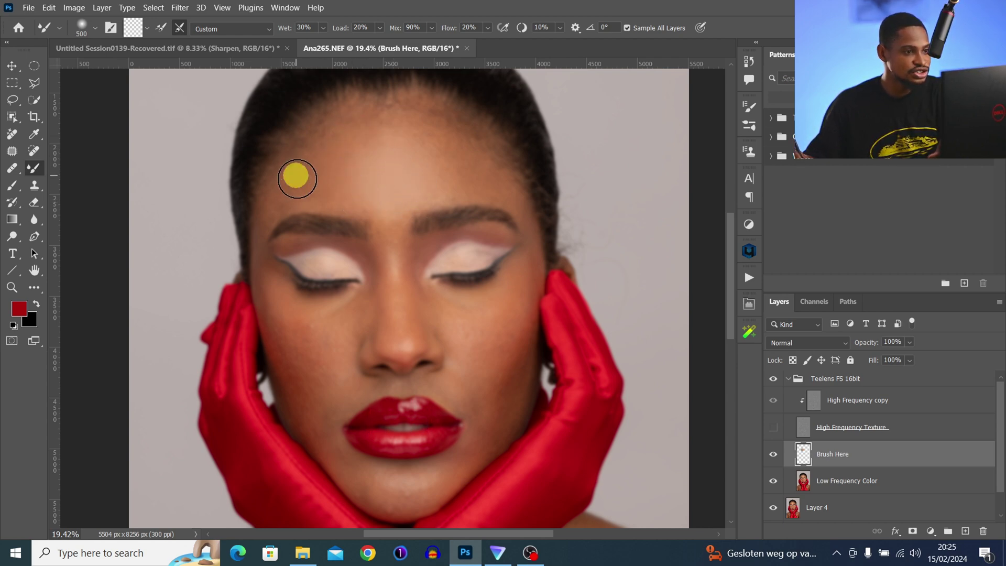
key("bracketright")
key("bracketright")
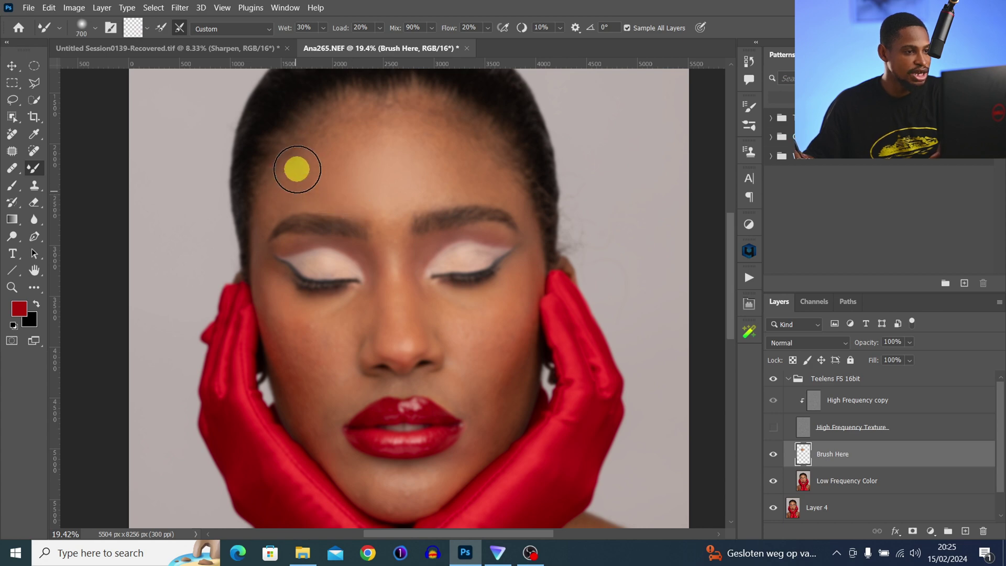
Step: Smooth the colour transitions of the upper forehead along the hairline with the Mixer Brush at about 400 to 600
mouse_move(331, 137)
left_mouse_down()
mouse_move(343, 138)
mouse_move(376, 107)
mouse_move(385, 118)
left_mouse_up()
key("bracketright")
key("bracketright")
key("bracketleft")
key("bracketleft")
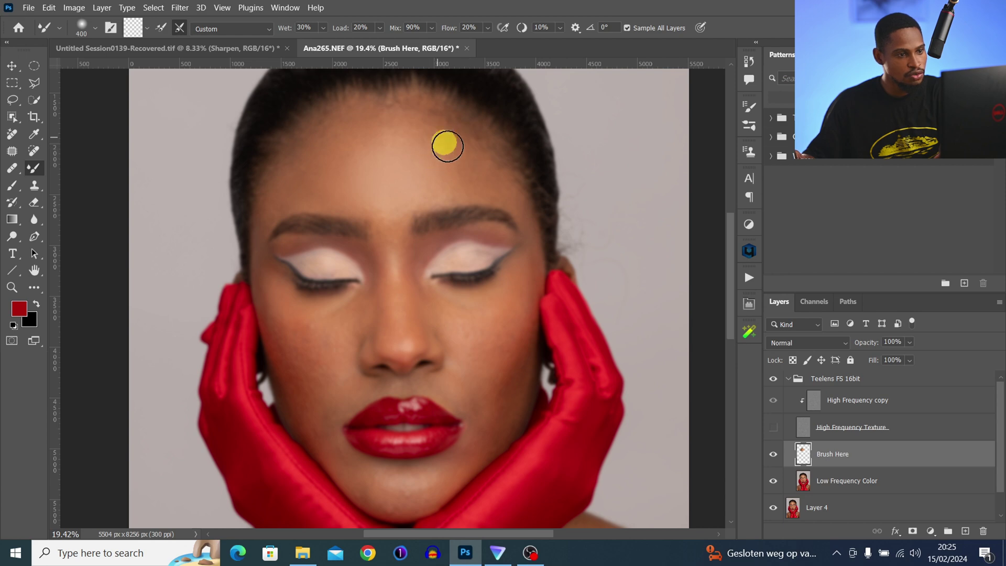
key("bracketright")
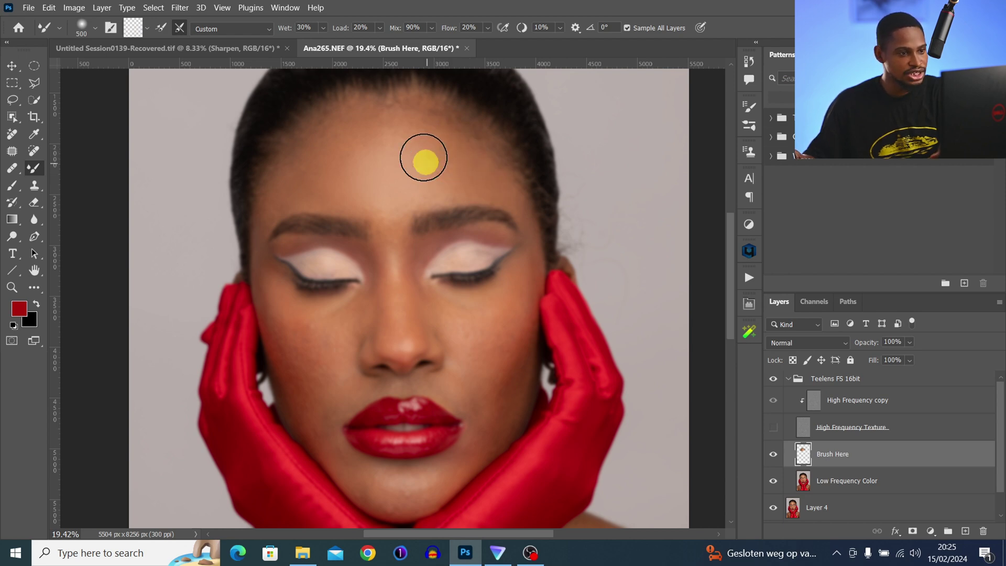
key("bracketright")
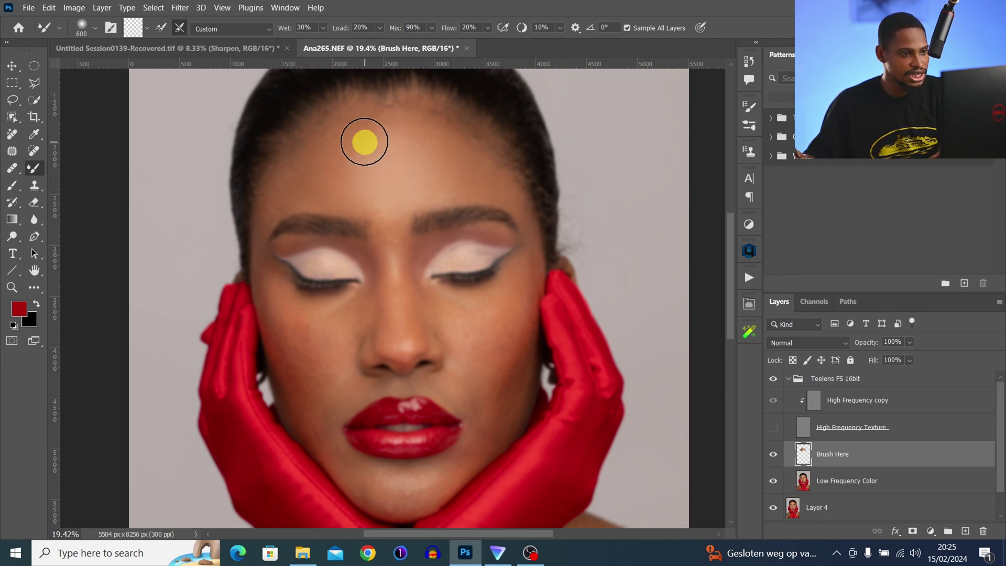
Step: Blend the skin between the eyebrows with the Mixer Brush at size 300, and return it to 700 for the forehead
key("bracketleft")
key("bracketleft")
key("bracketleft")
left_click_drag(375, 224, 391, 241)
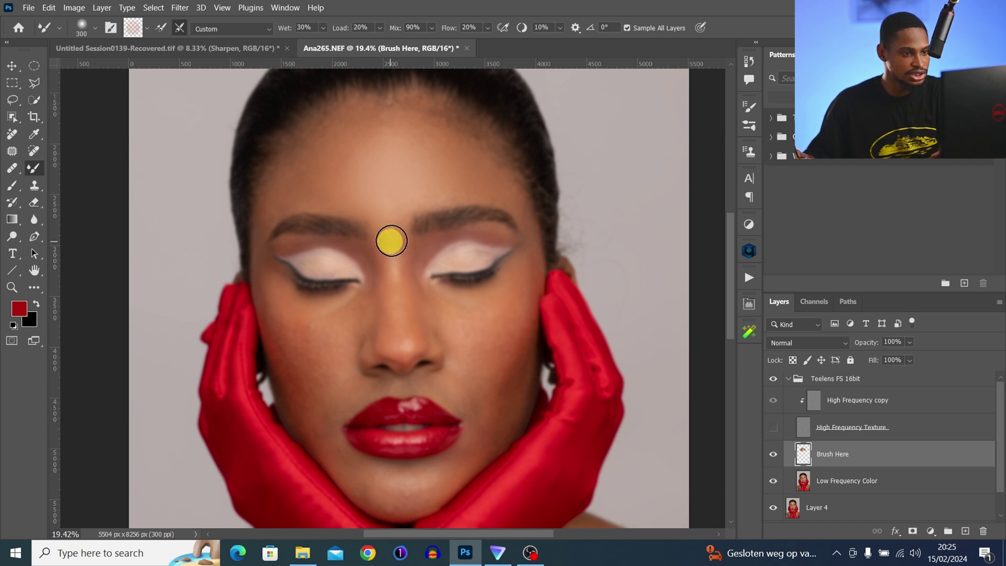
key("bracketright")
key("bracketright")
key("bracketright")
key("bracketright")
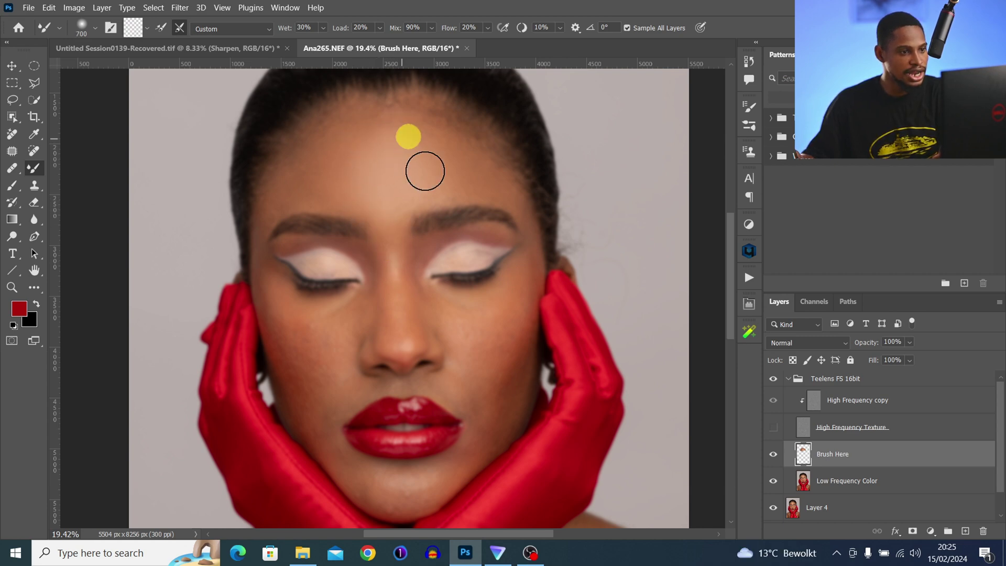
Step: Blend the tones along the bridge and side of the nose with a small Mixer Brush, size 125 to 250
key("z")
mouse_move(393, 256)
left_mouse_down()
mouse_move(426, 268)
mouse_move(416, 267)
left_mouse_up()
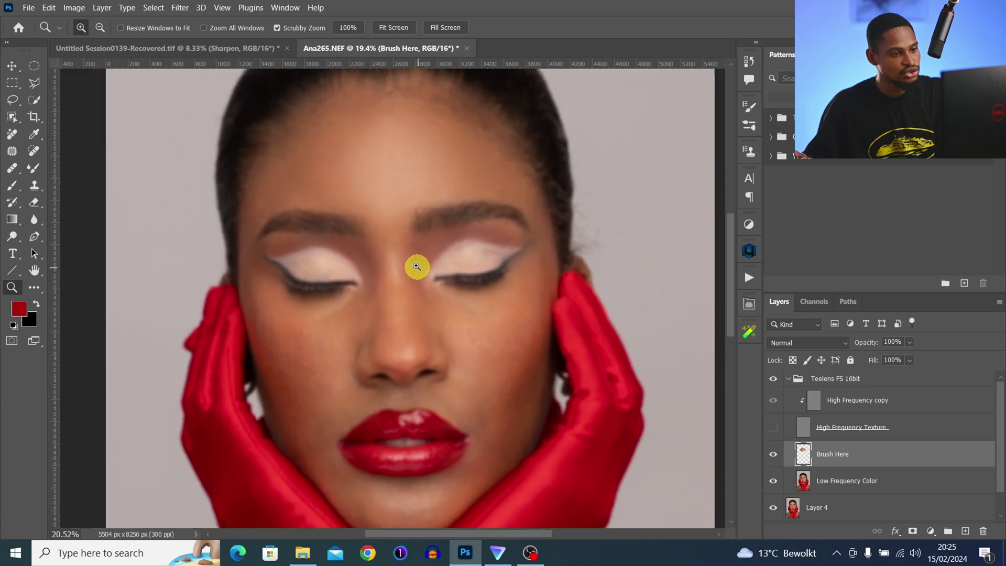
key("bracketleft")
key("bracketleft")
key("bracketleft")
key("bracketleft")
key("bracketleft")
key("bracketleft")
key("bracketleft")
key("bracketleft")
key("bracketleft")
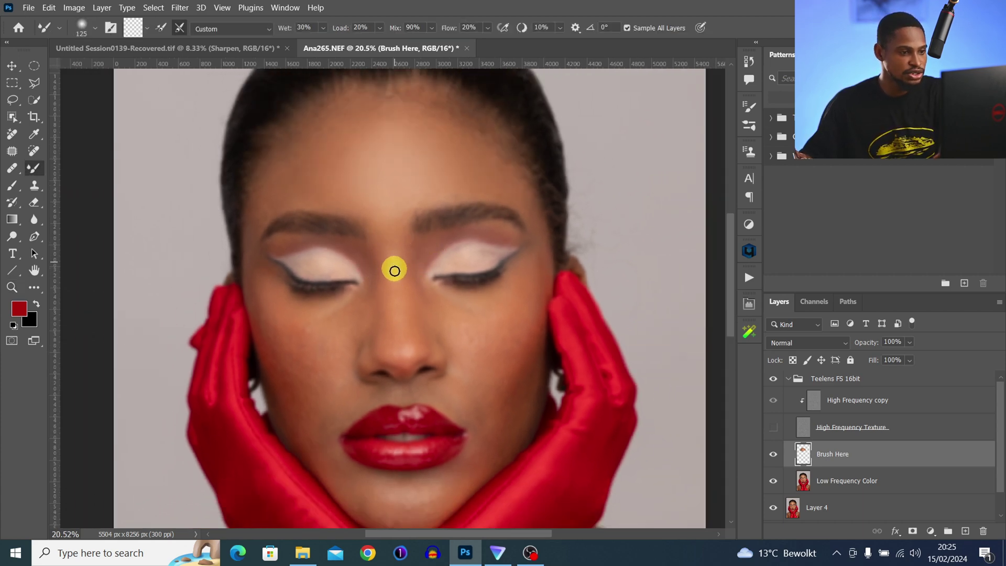
key("bracketright")
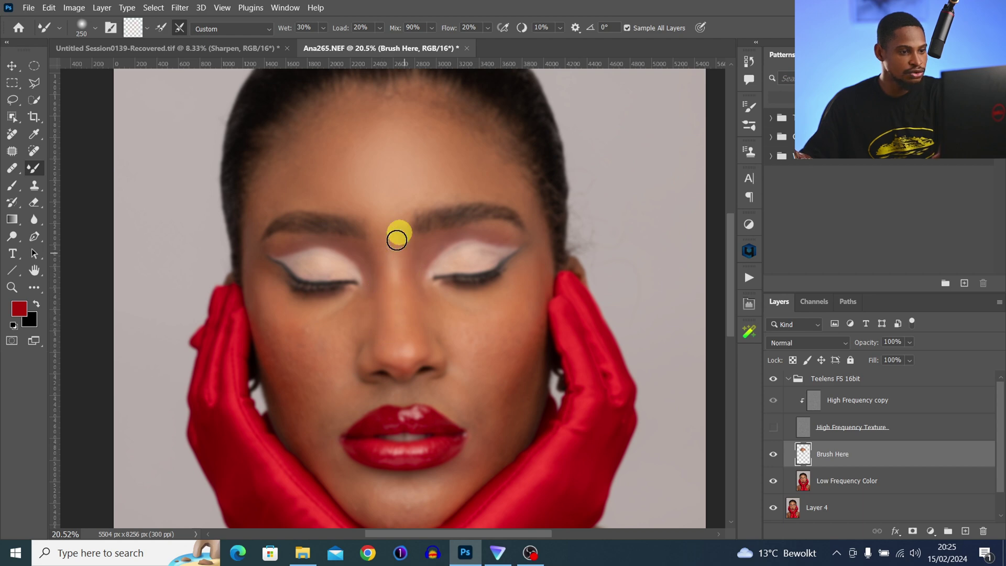
key("bracketright")
key("bracketleft")
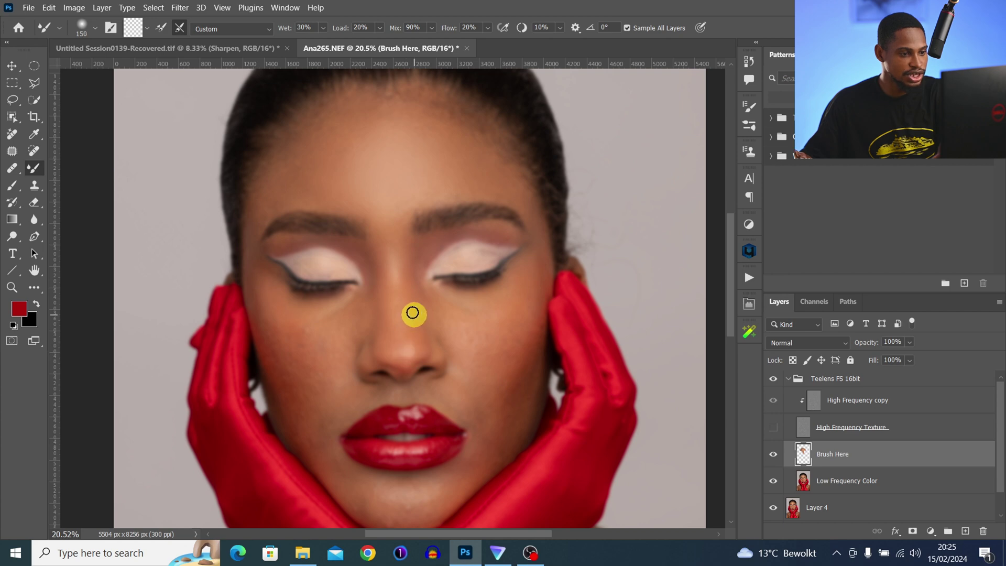
Step: Blend the skin under the image's right eye with the Mixer Brush at size 200, and enlarge it to 500 for the cheek
key("bracketright")
key("bracketright")
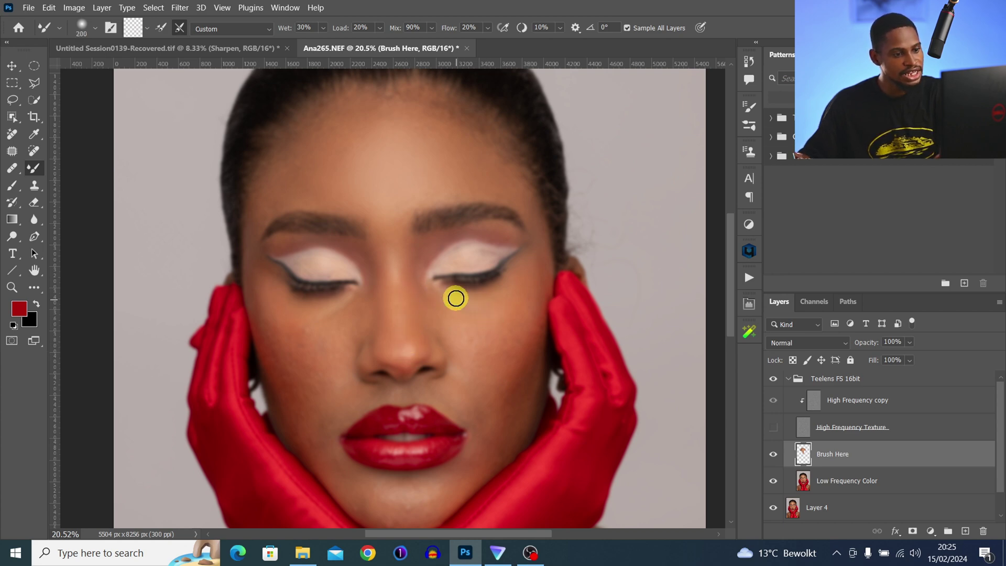
key("bracketright")
key("bracketright")
key("bracketright")
key("bracketright")
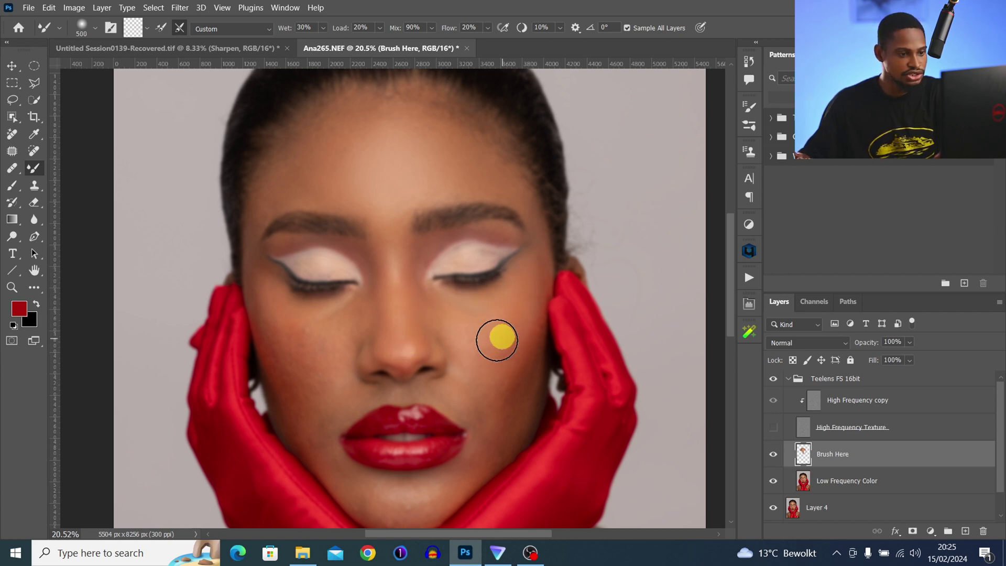
Step: Smooth the uneven patches on the image's right cheek beside the nose with a reduced Mixer Brush
key("bracketleft")
key("bracketleft")
key("bracketleft")
mouse_move(497, 340)
left_mouse_down()
mouse_move(517, 328)
mouse_move(542, 267)
mouse_move(519, 355)
mouse_move(535, 329)
mouse_move(535, 292)
mouse_move(511, 400)
mouse_move(485, 377)
mouse_move(506, 341)
mouse_move(476, 340)
left_mouse_up()
key("bracketright")
key("bracketright")
key("bracketright")
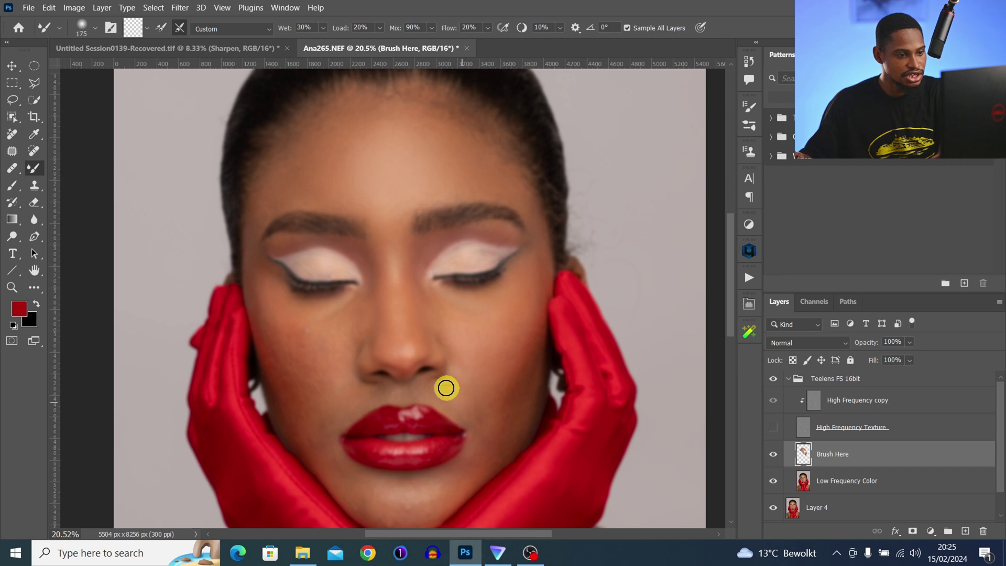
Step: Blend the image's right cheek from beside the nostril up to the outer eye corner with the Mixer Brush at about 500
key("bracketright")
key("bracketright")
key("bracketright")
key("bracketright")
key("bracketright")
key("bracketright")
mouse_move(446, 388)
left_mouse_down()
mouse_move(476, 396)
mouse_move(464, 340)
mouse_move(488, 373)
mouse_move(502, 368)
mouse_move(492, 359)
mouse_move(489, 412)
mouse_move(509, 415)
mouse_move(531, 342)
mouse_move(524, 282)
left_mouse_up()
key("bracketleft")
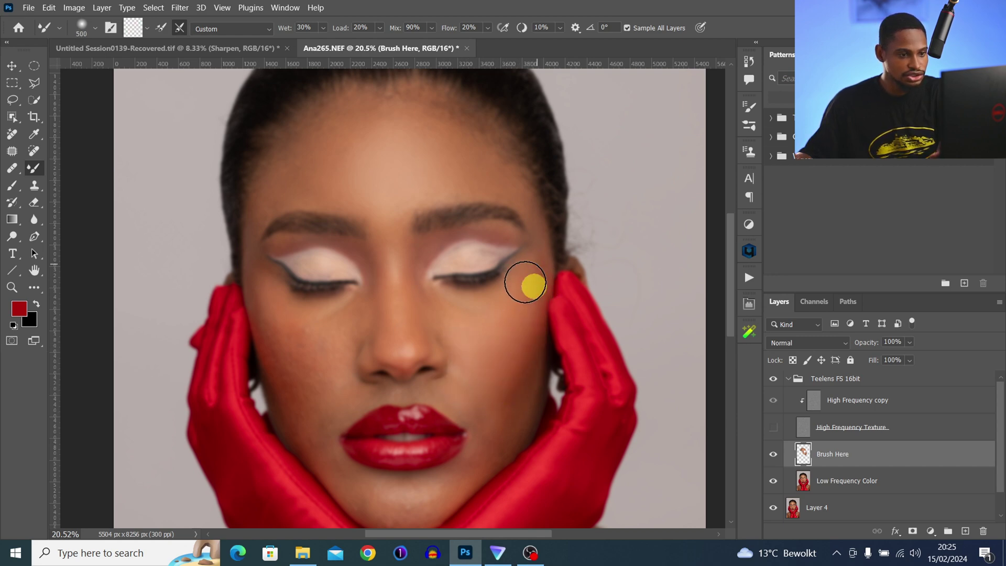
key("bracketright")
key("bracketright")
key("bracketright")
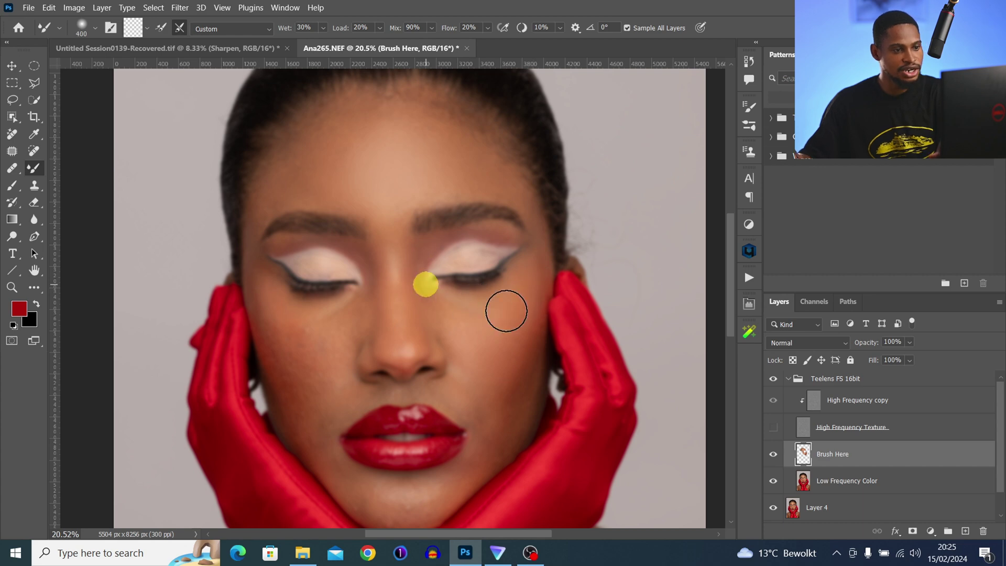
Step: Show the High Frequency Texture layer again and inspect the blended forehead and cheek up close
left_click(773, 427)
key("z")
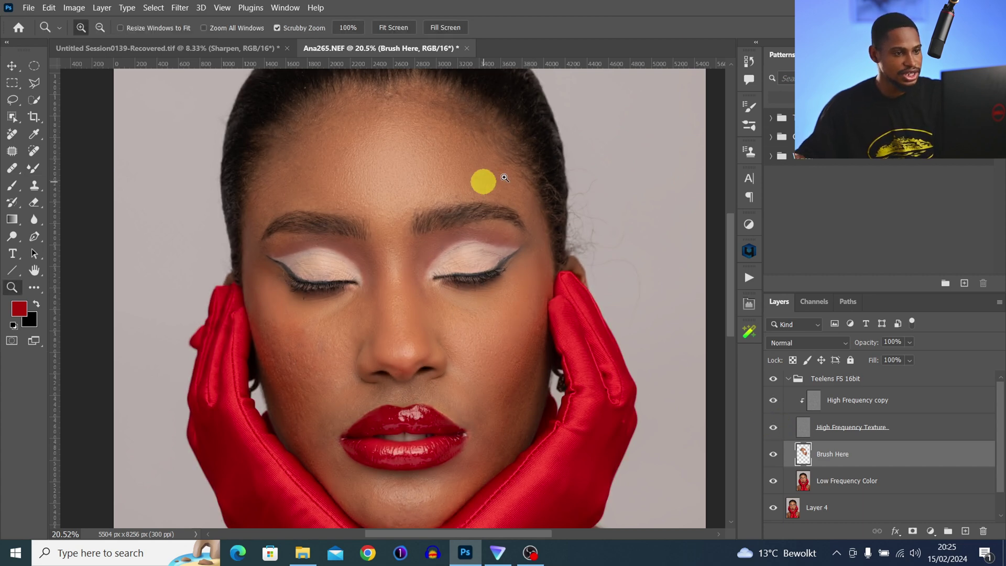
mouse_move(531, 177)
left_mouse_down()
mouse_move(545, 175)
mouse_move(526, 188)
left_mouse_up()
left_click_drag(543, 310, 538, 266)
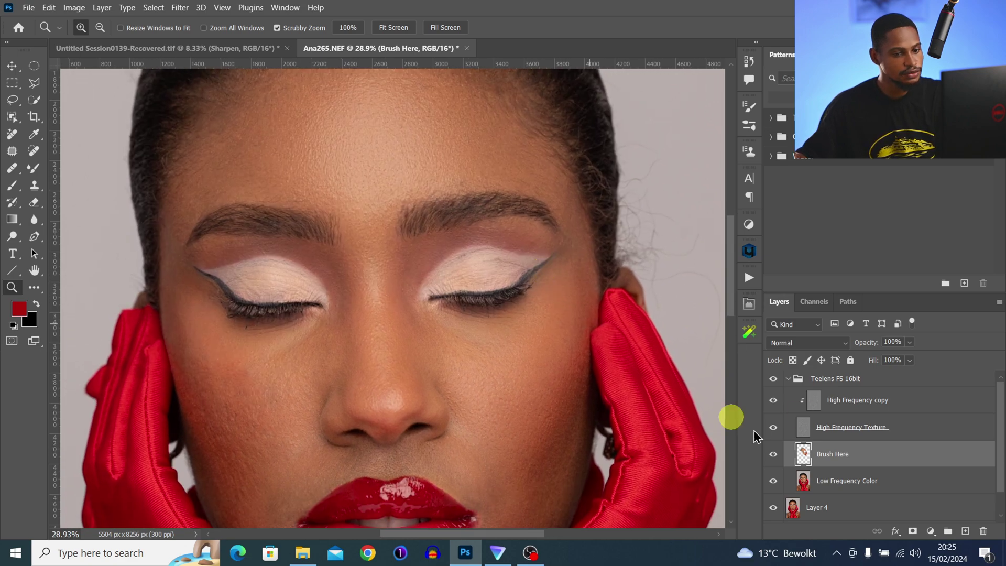
Step: Compare the whole face with and without the Brush Here layer to judge the Mixer Brush colour blending
left_click(772, 459)
left_click(773, 454)
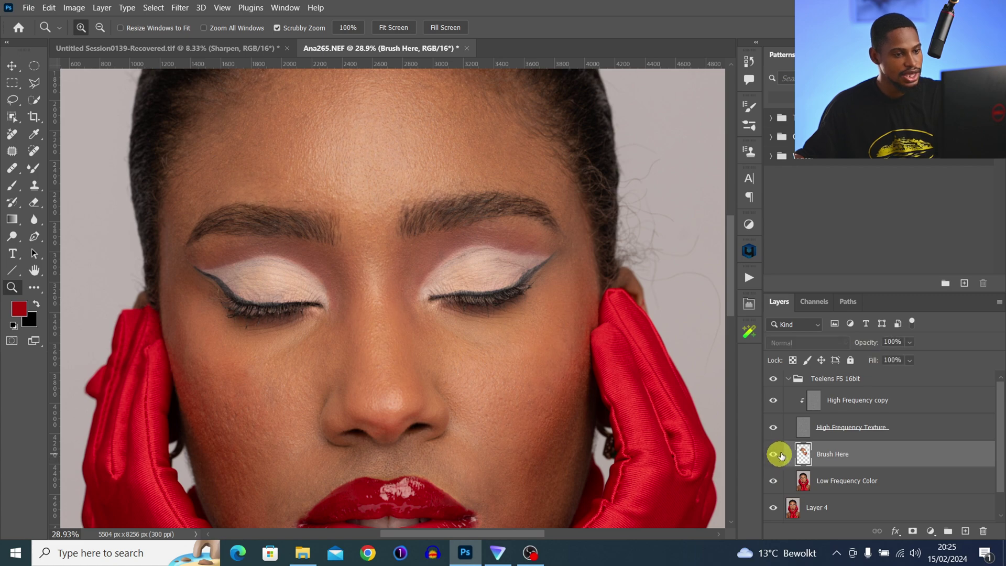
left_click(435, 250, "alt")
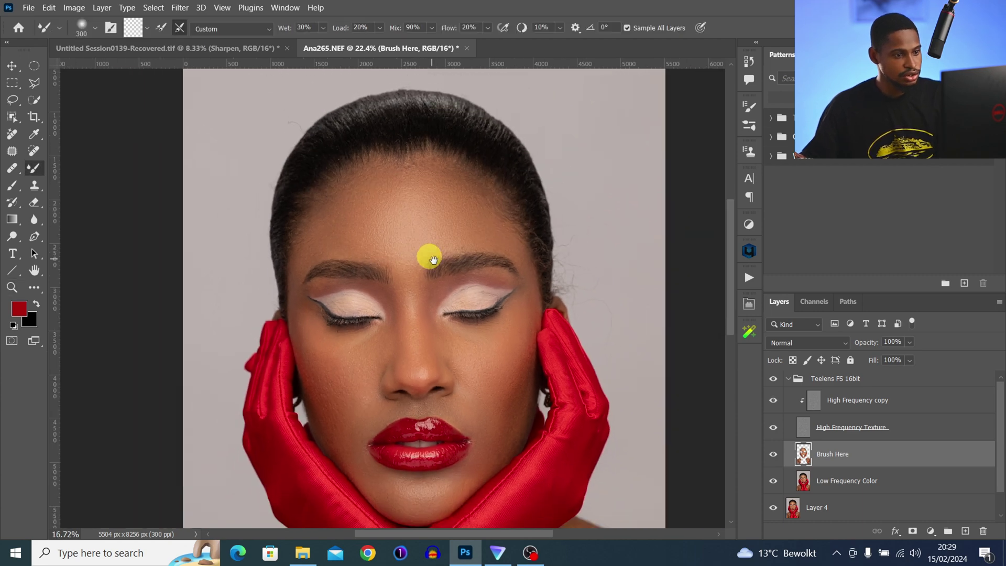
left_click_drag(432, 258, 442, 162)
key("z")
mouse_move(474, 240)
left_mouse_down()
mouse_move(436, 240)
mouse_move(500, 231)
left_mouse_up()
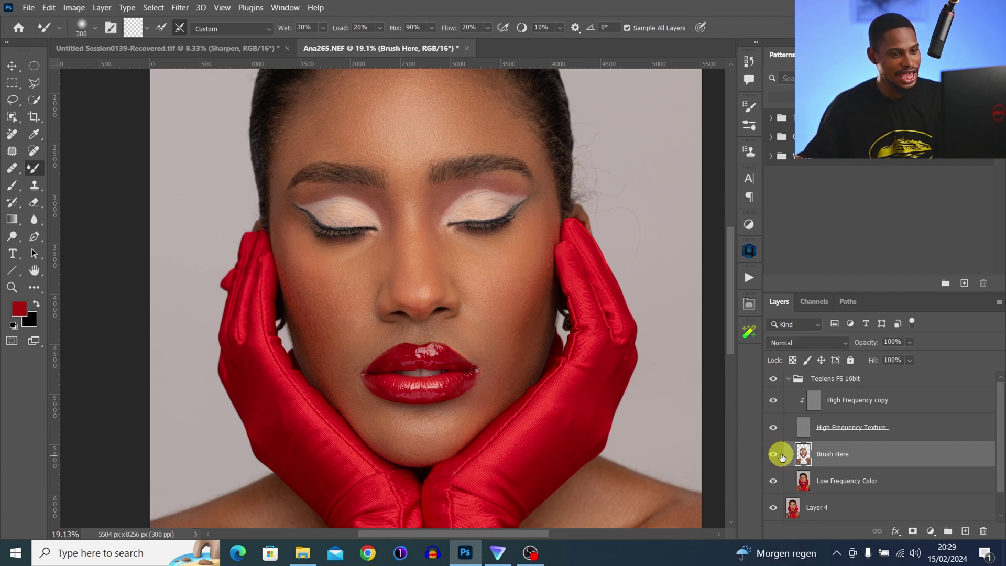
key("z")
mouse_move(543, 276)
left_mouse_down()
mouse_move(572, 270)
mouse_move(528, 332)
mouse_move(437, 300)
mouse_move(375, 311)
left_mouse_up()
key("z")
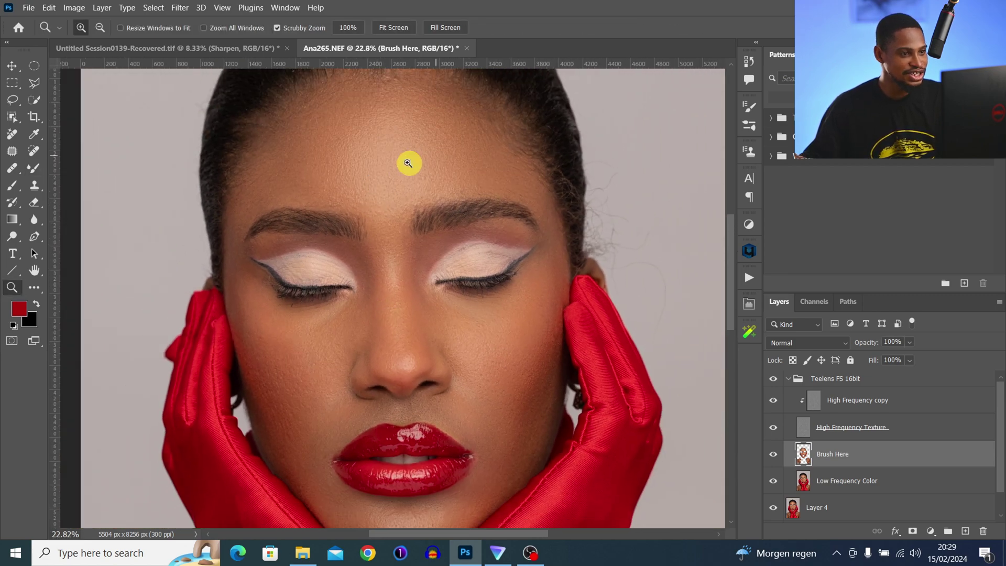
left_click_drag(408, 161, 451, 151)
left_click(774, 453)
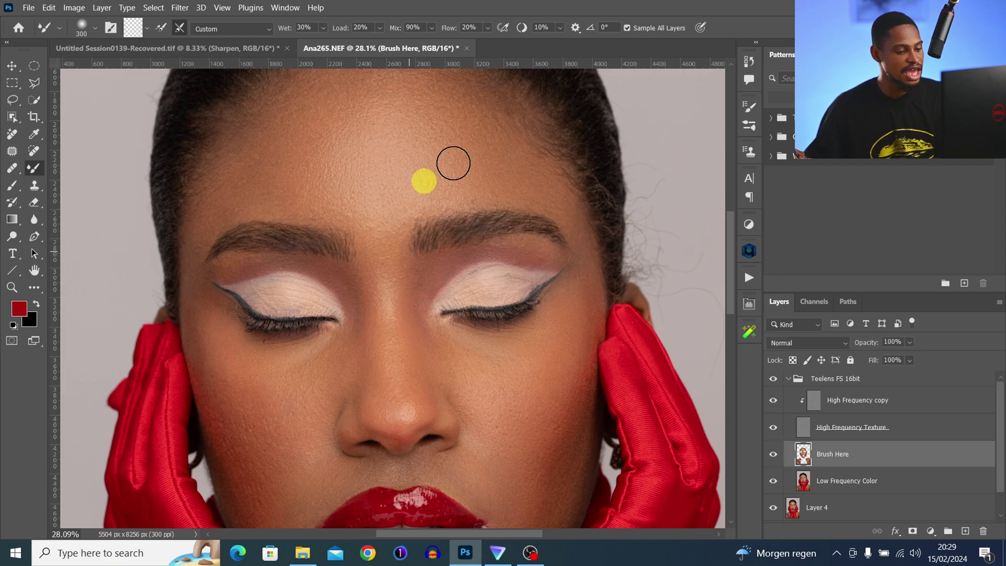
Step: Clone clean skin texture over small spots on the forehead above the image's right eyebrow on the High Frequency copy layer
key("z")
left_click_drag(430, 205, 471, 173)
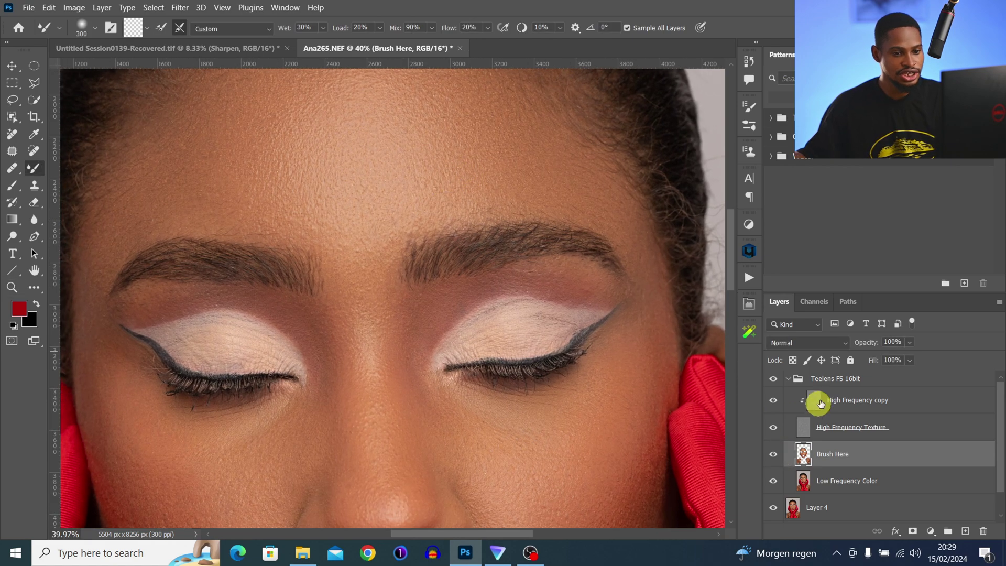
left_click(809, 403)
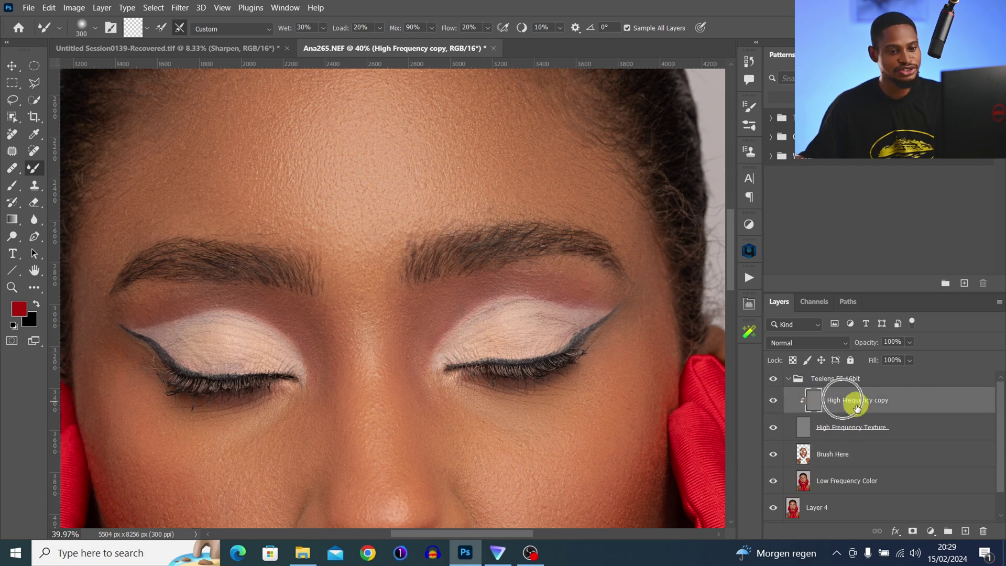
left_click(33, 186)
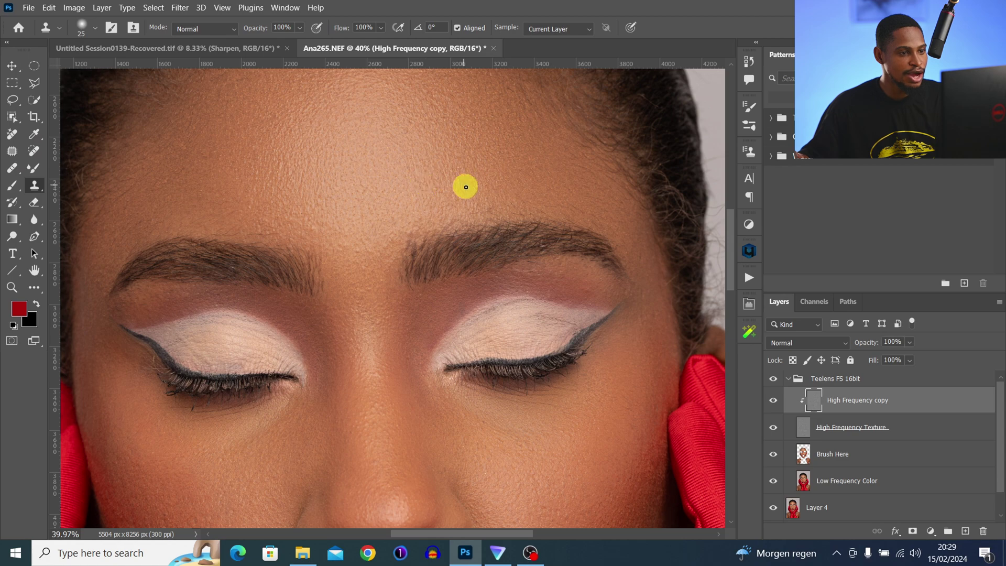
left_click(456, 198, "alt")
left_click(435, 192)
left_click(455, 189, "alt")
left_click_drag(427, 187, 422, 192)
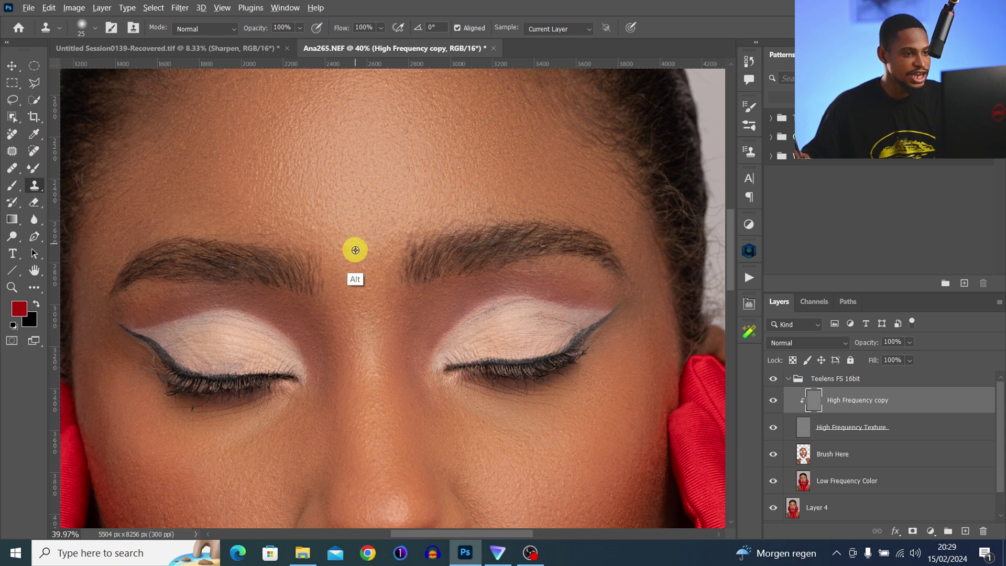
Step: Check the lower face and the full portrait, and collapse the Teelens FS 16bit group
scroll(382, 304, "down", 8)
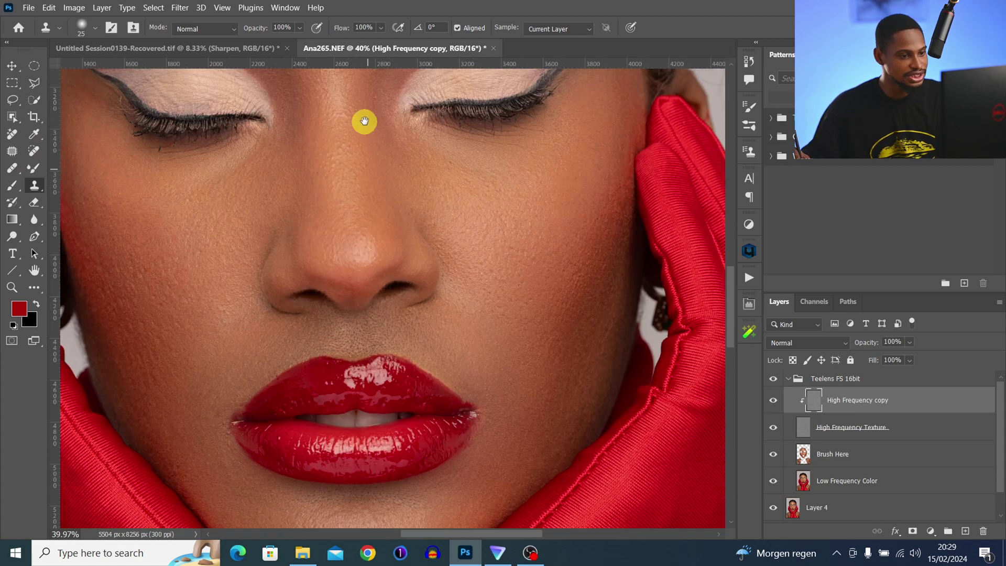
scroll(341, 233, "down", 6)
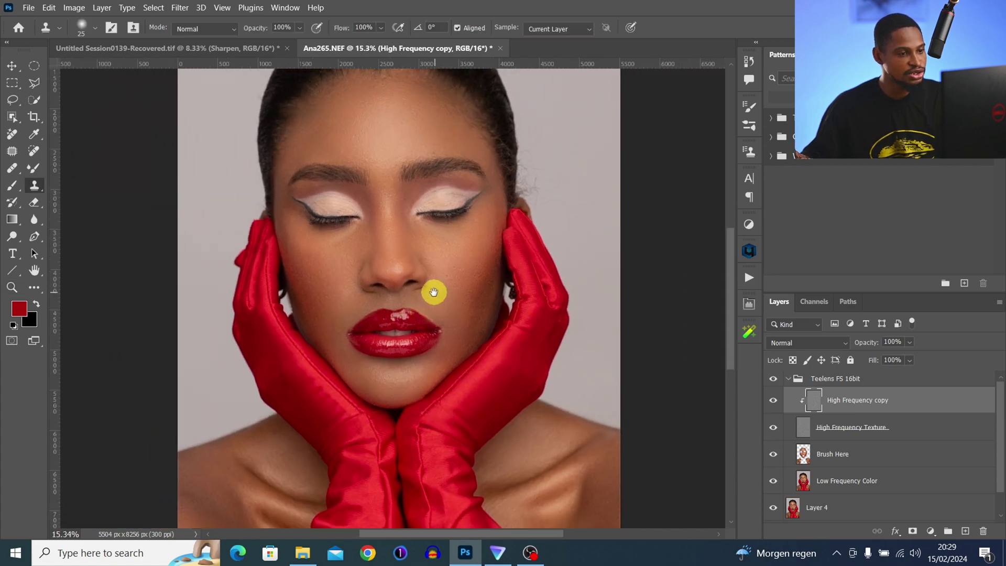
left_click(788, 378)
left_click_drag(427, 296, 480, 303)
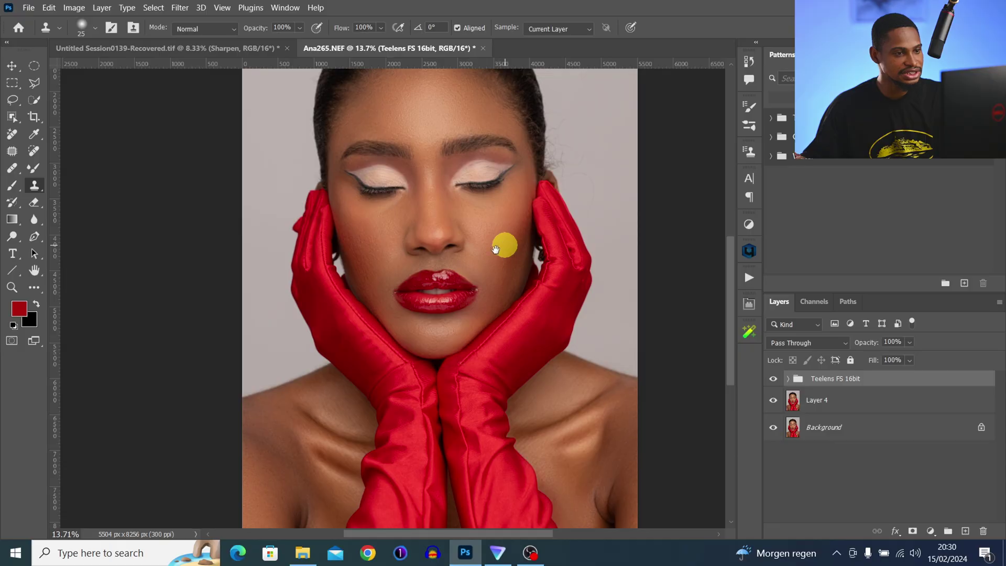
scroll(503, 241, "down", 3)
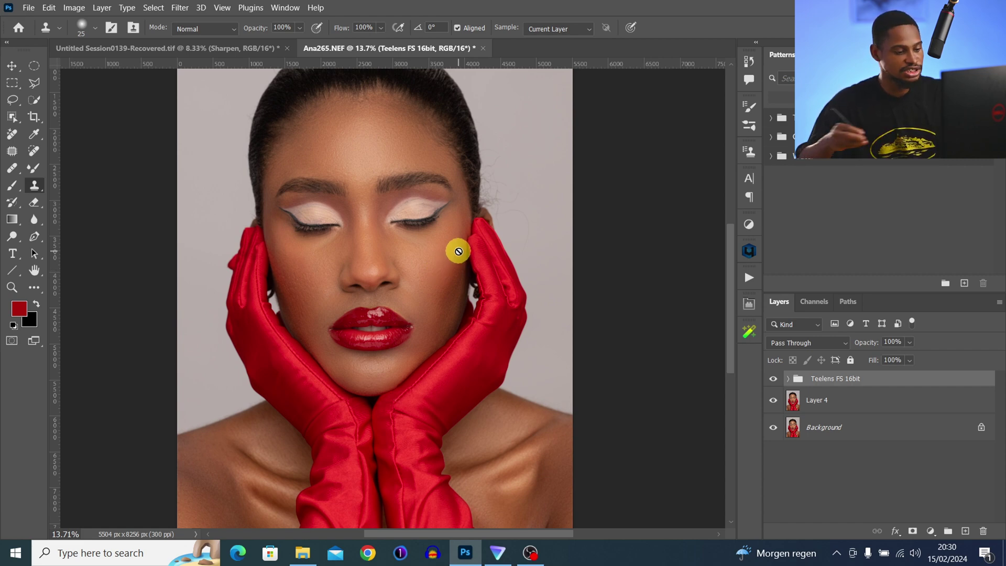
Step: Run the Teelens Dodge and Burn action above the frequency separation group
key("z")
left_click_drag(428, 284, 445, 238)
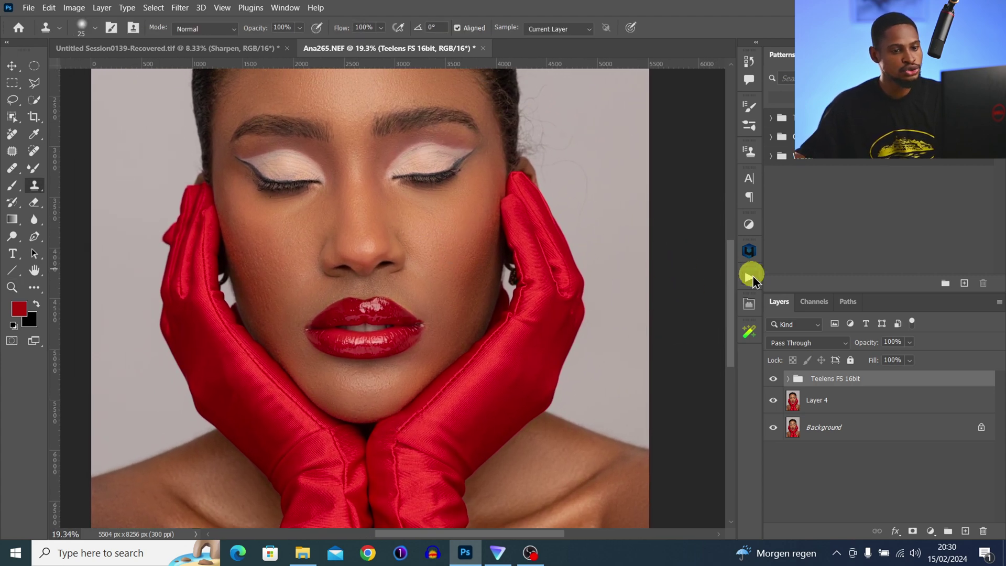
left_click(749, 276)
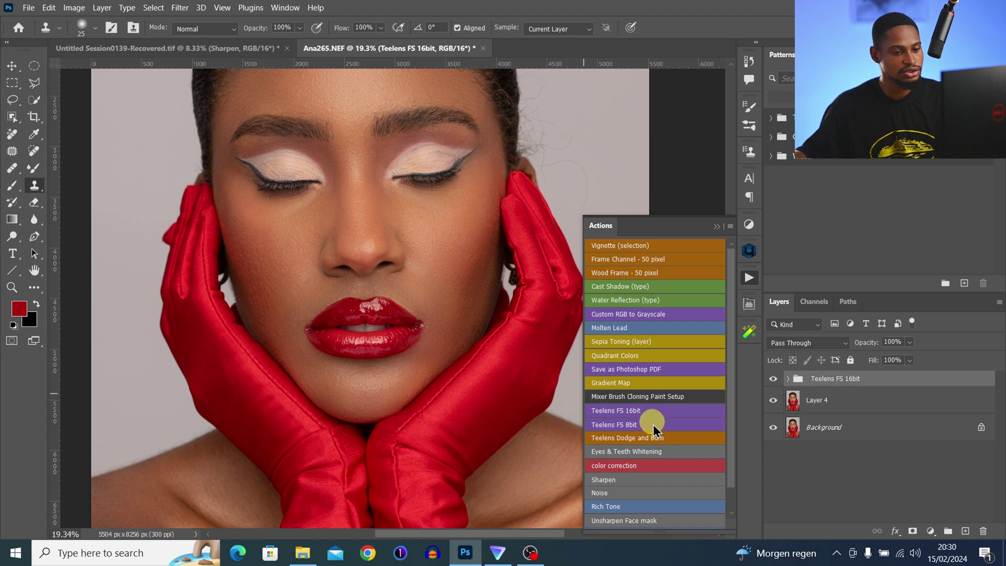
left_click(629, 438)
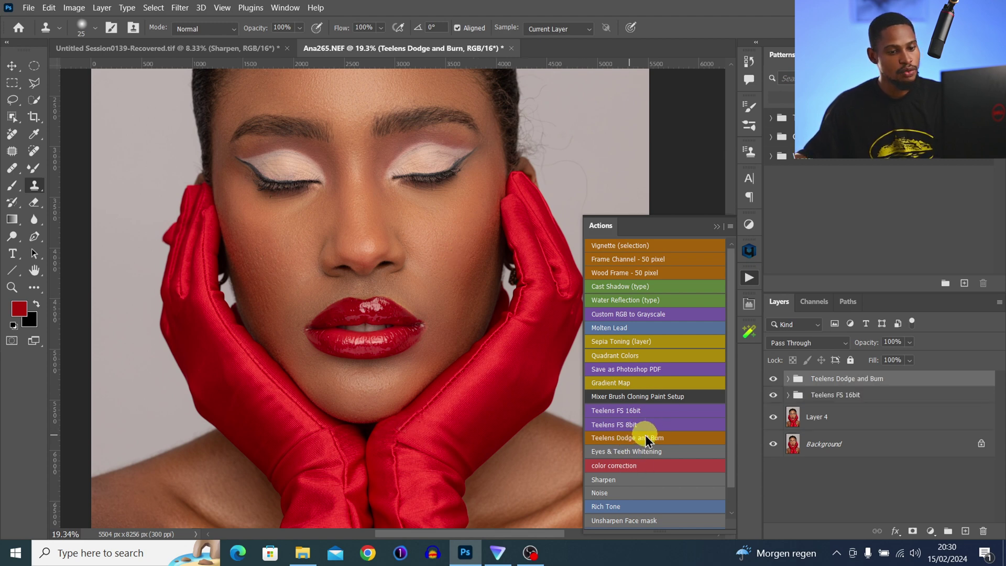
Step: Activate the Brush tool and reset the painting colours, with white as foreground and black as background
left_click(11, 186)
left_click(449, 179, "alt")
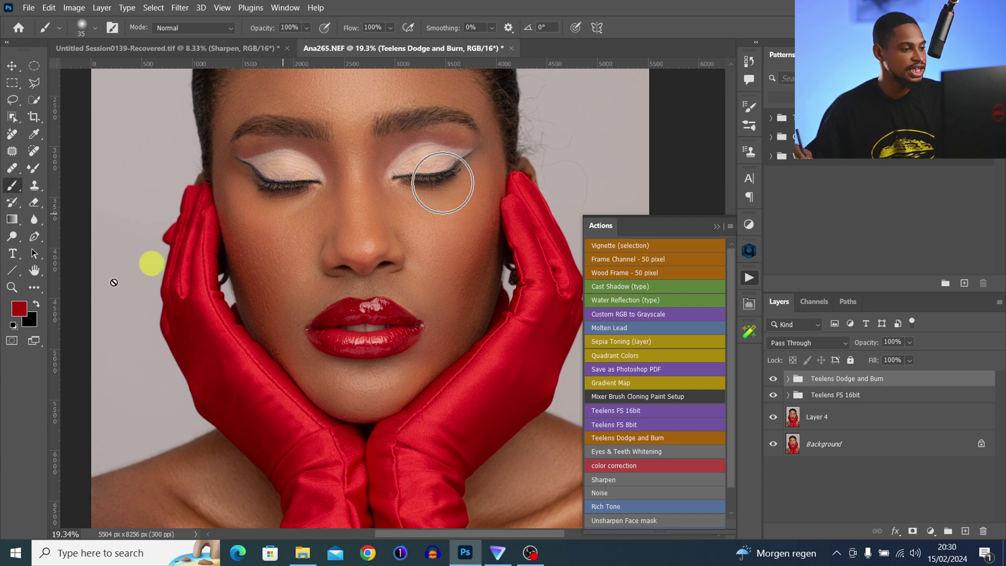
left_click(24, 308)
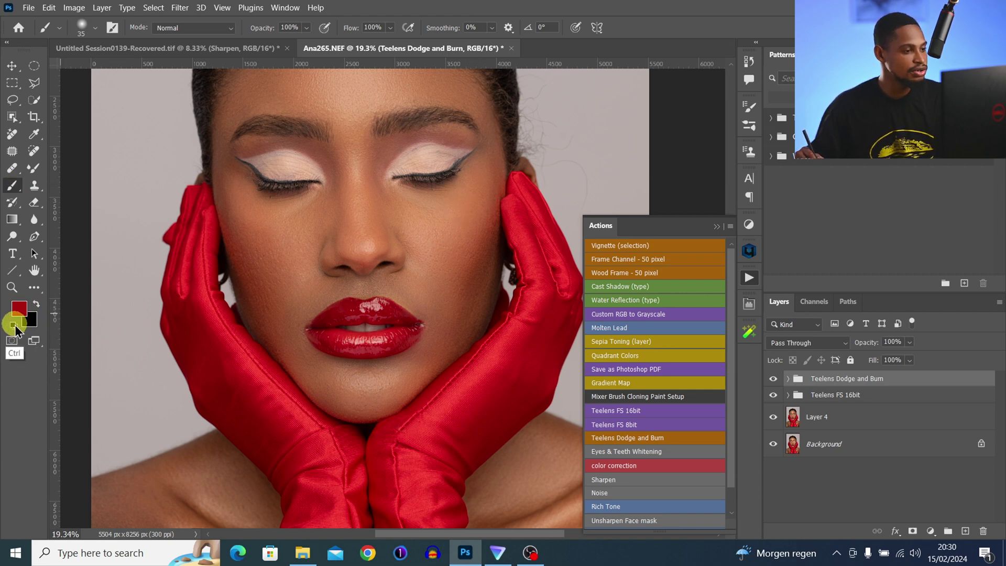
left_click(14, 326)
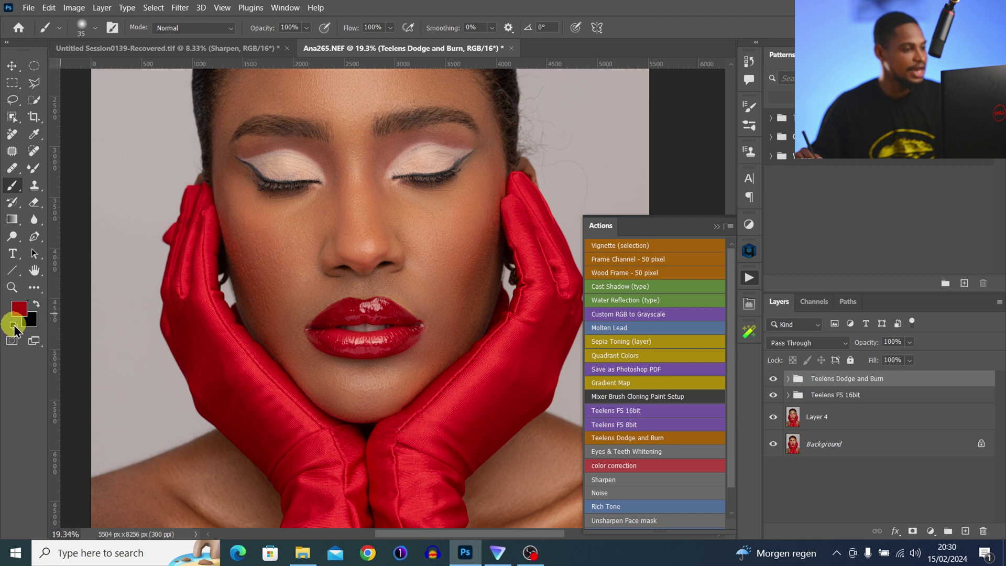
left_click(36, 304)
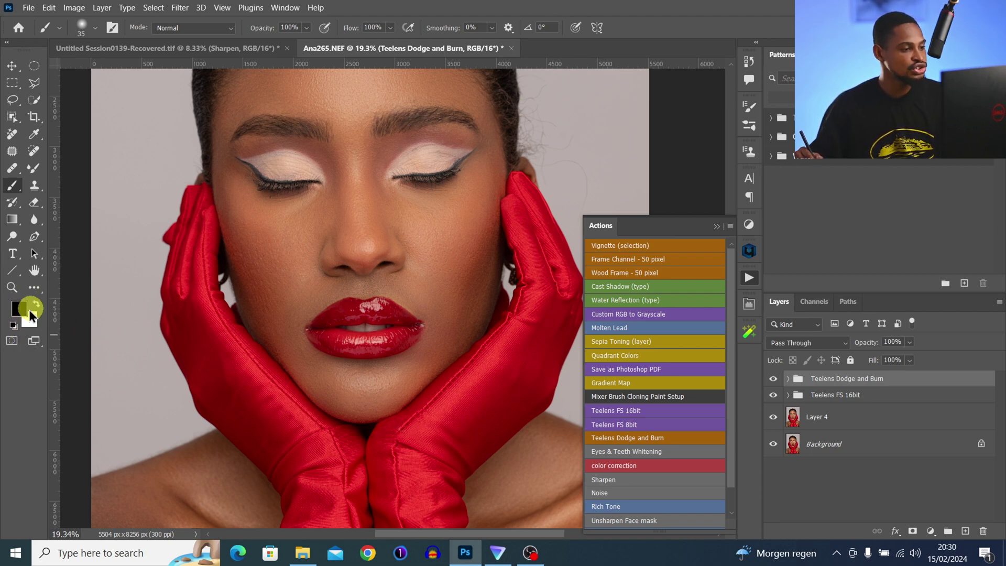
left_click(36, 303)
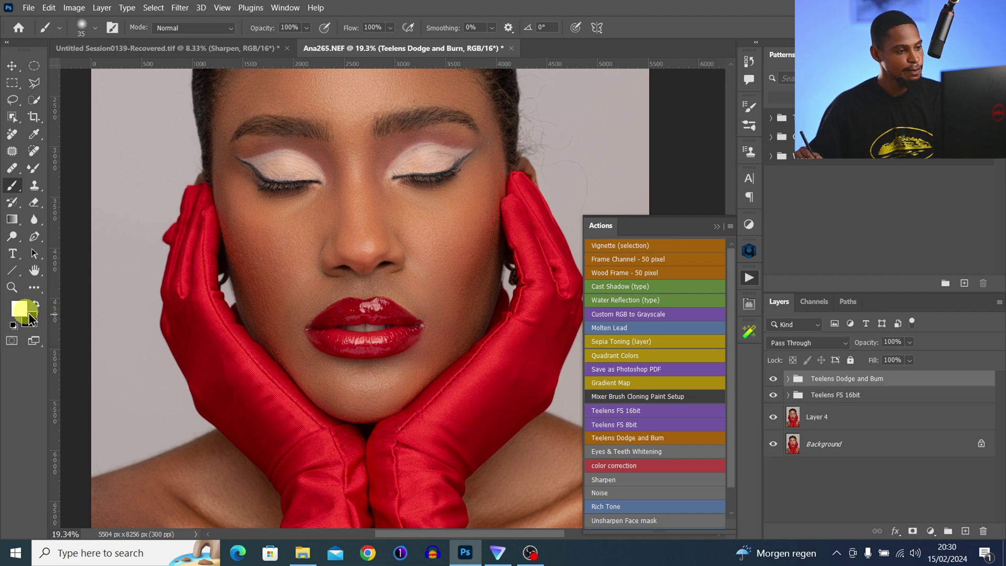
key("ctrl")
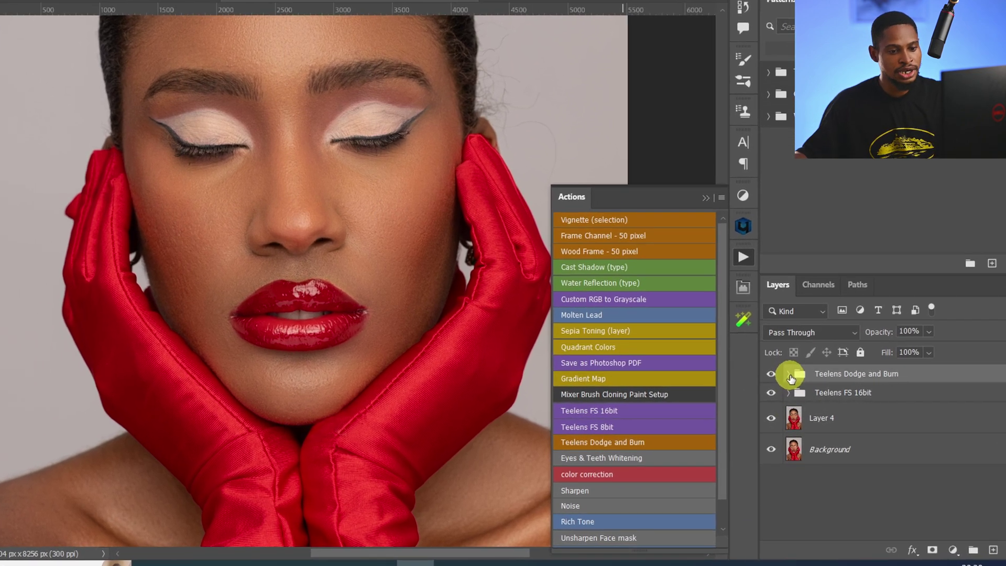
Step: Expand the Teelens Dodge and Burn group and brighten dark skin patches around the lips on the Dodge mask with an enlarged brush
left_click(789, 376)
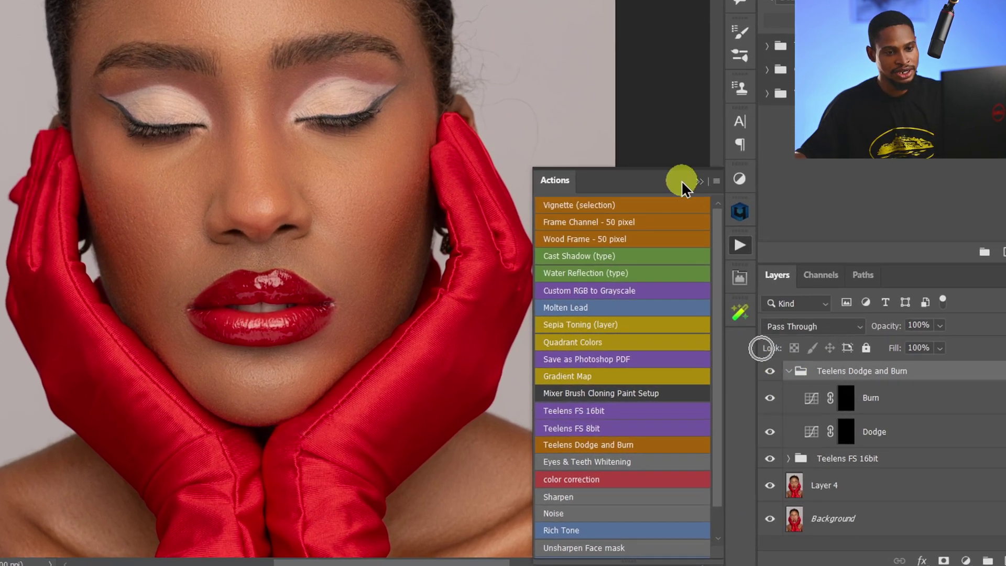
left_click(701, 181)
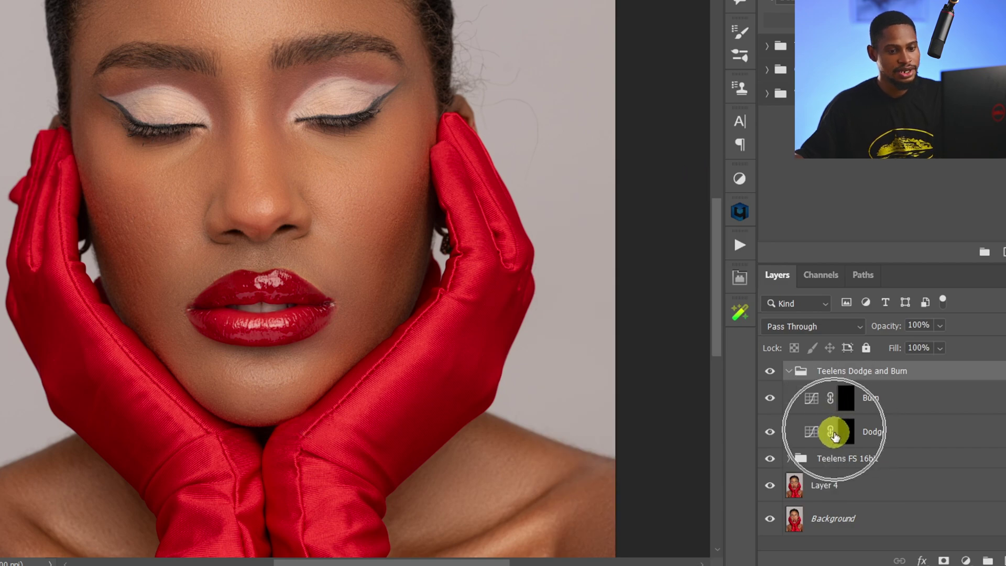
left_click(851, 434)
left_click_drag(302, 258, 390, 275)
key("ctrl+plus")
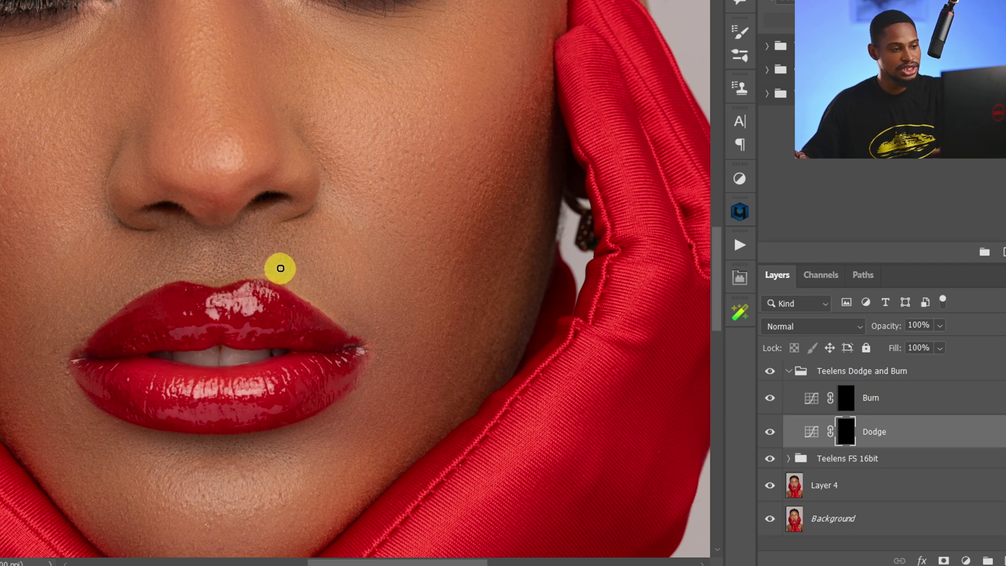
key("bracketright")
key("bracketright")
key("bracketright")
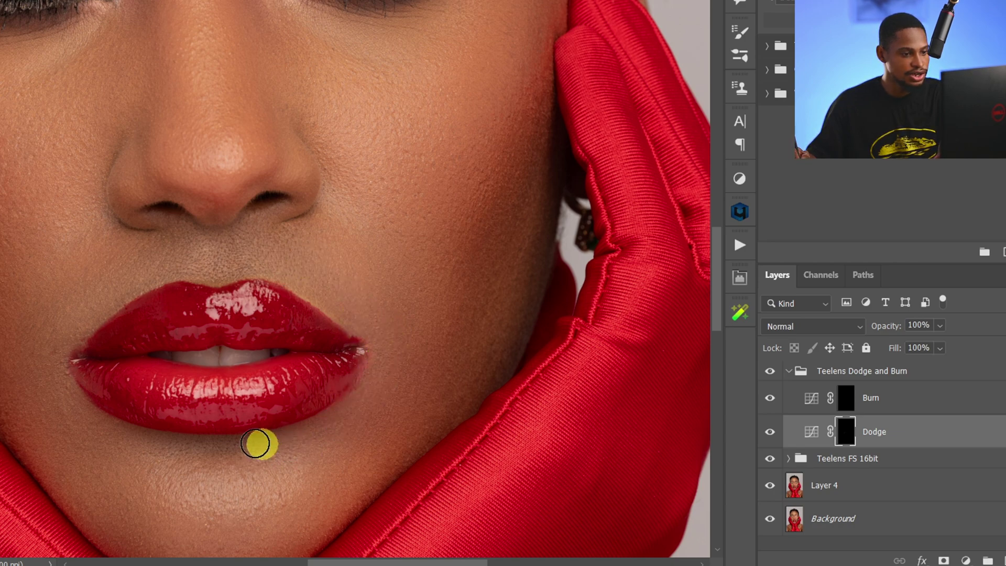
key("]")
key("]")
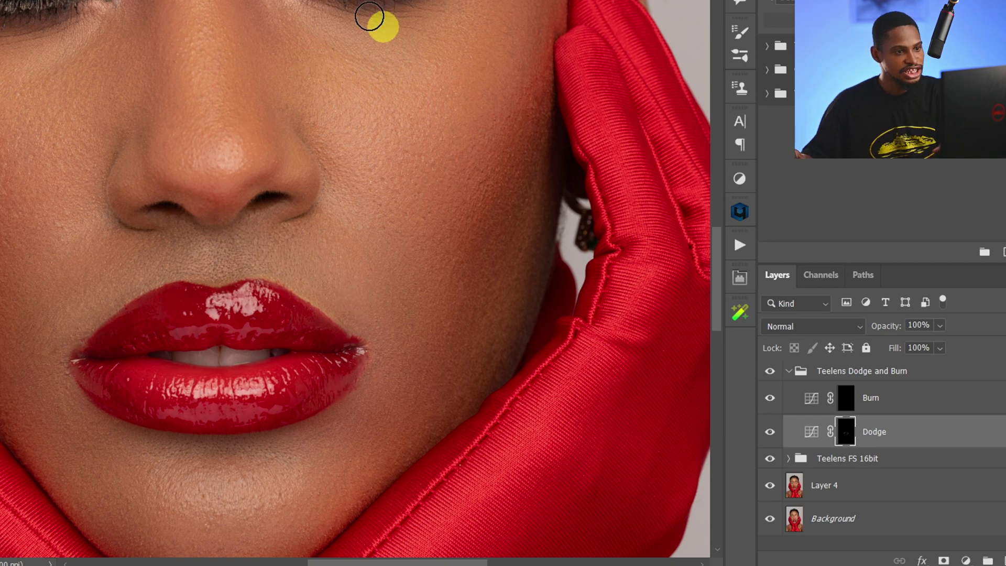
Step: Darken bright skin patches under both eyes and beside the nose on the Burn mask, adjusting the brush size to each area
left_click(853, 400)
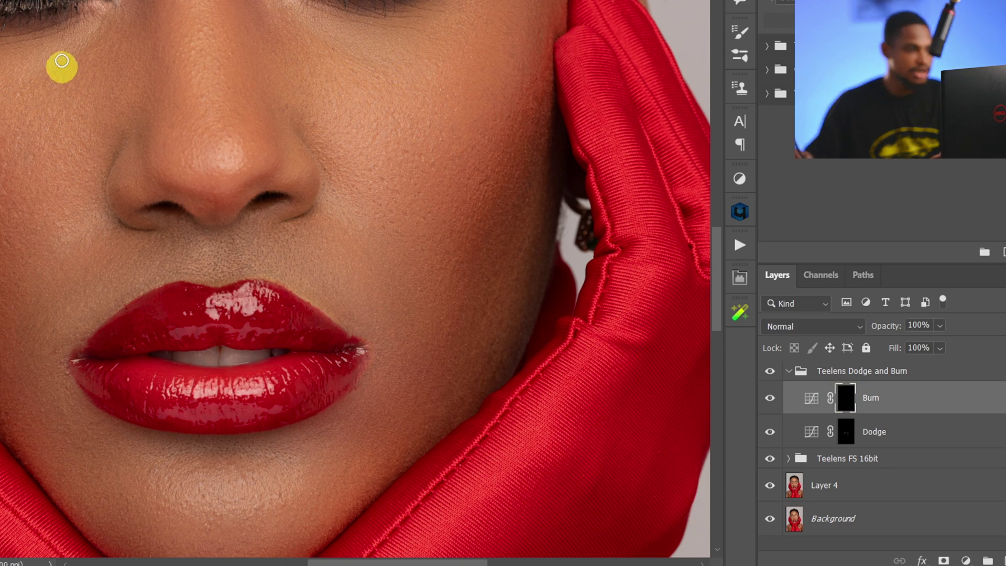
mouse_move(1, 66)
left_mouse_down()
mouse_move(37, 68)
mouse_move(87, 29)
mouse_move(27, 72)
left_mouse_up()
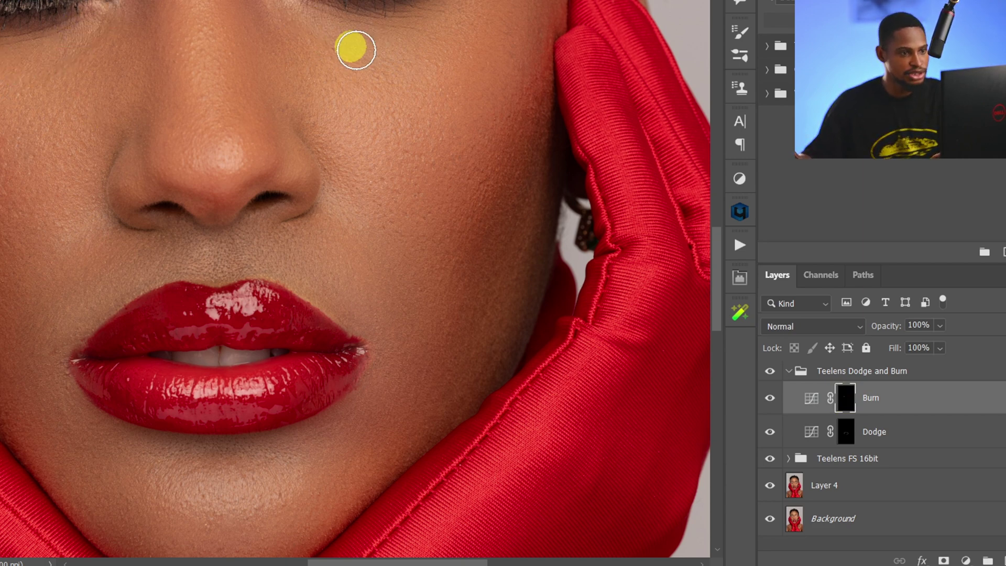
mouse_move(386, 48)
left_mouse_down()
mouse_move(341, 26)
mouse_move(411, 61)
left_mouse_up()
key("bracketleft")
key("bracketleft")
key("bracketleft")
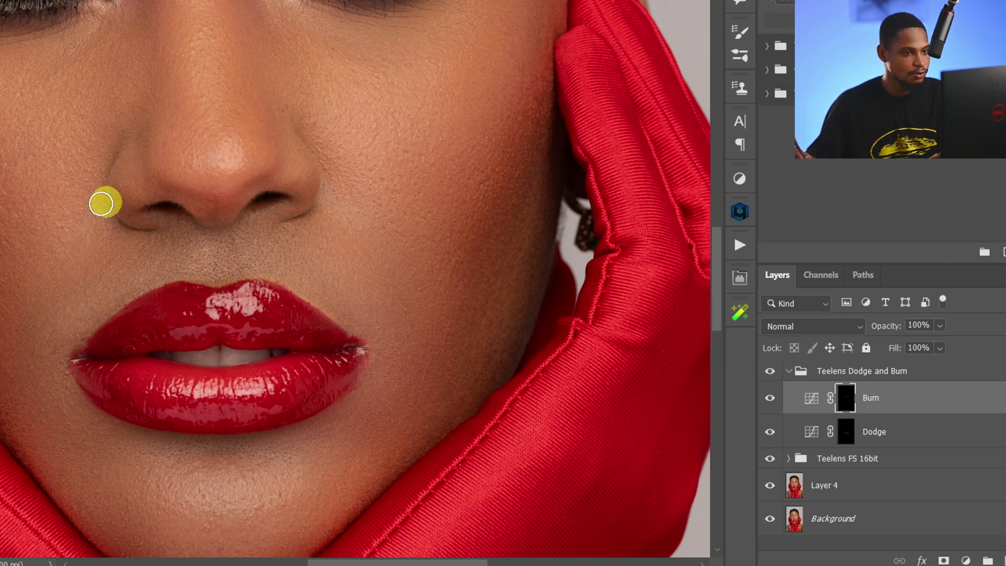
Step: Compare the face with and without the Teelens Dodge and Burn group
scroll(367, 248, "down", 3)
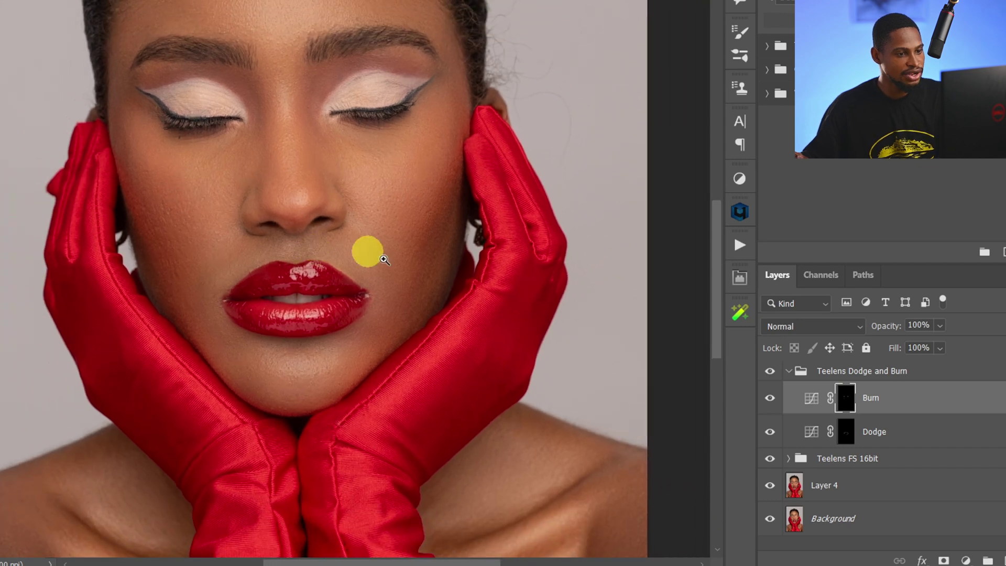
left_click(772, 375)
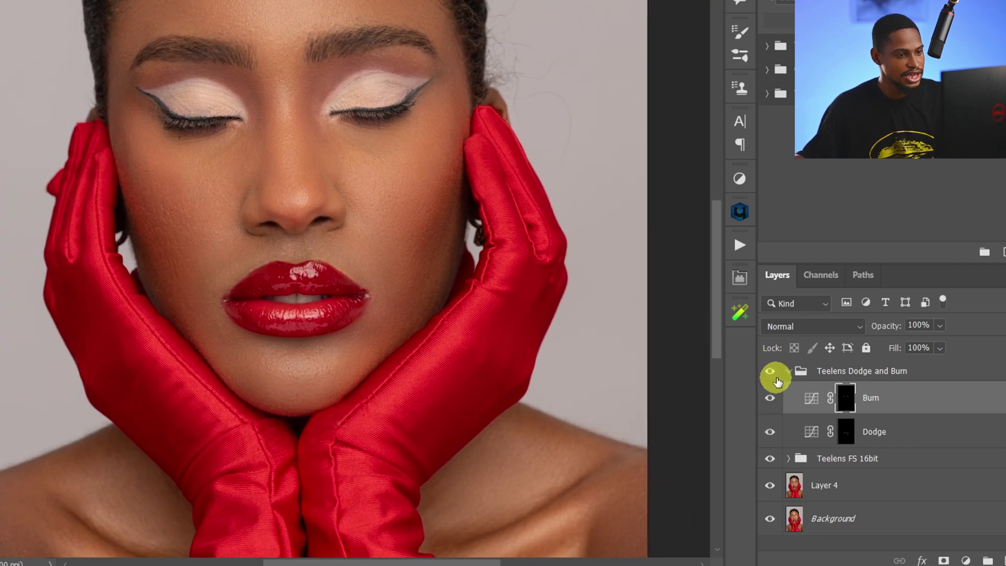
key("bracketright")
key("bracketright")
key("bracketright")
key("bracketright")
key("bracketright")
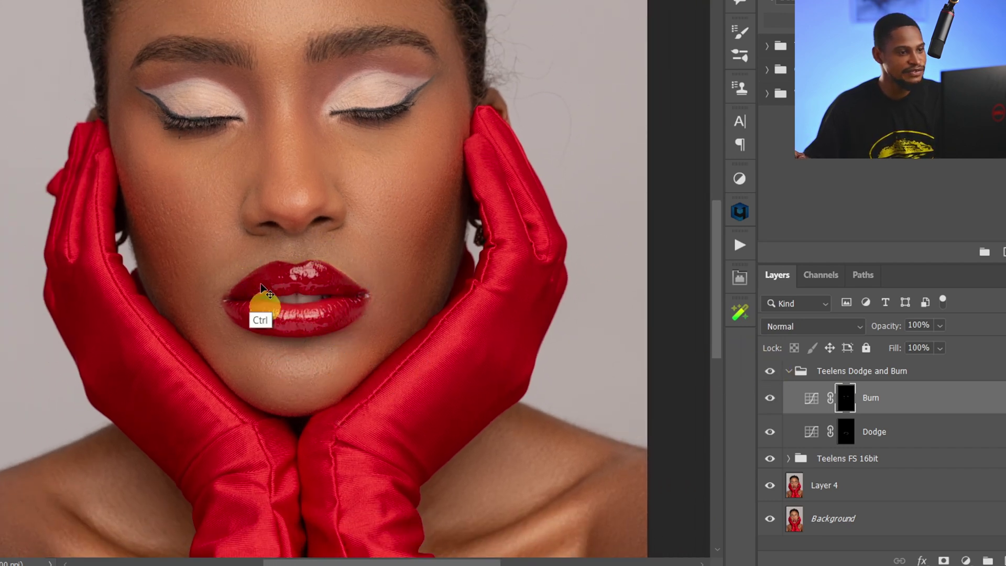
Step: Lower the opacity of the Dodge layer in the Teelens Dodge and Burn group to about 50%
left_click(822, 432)
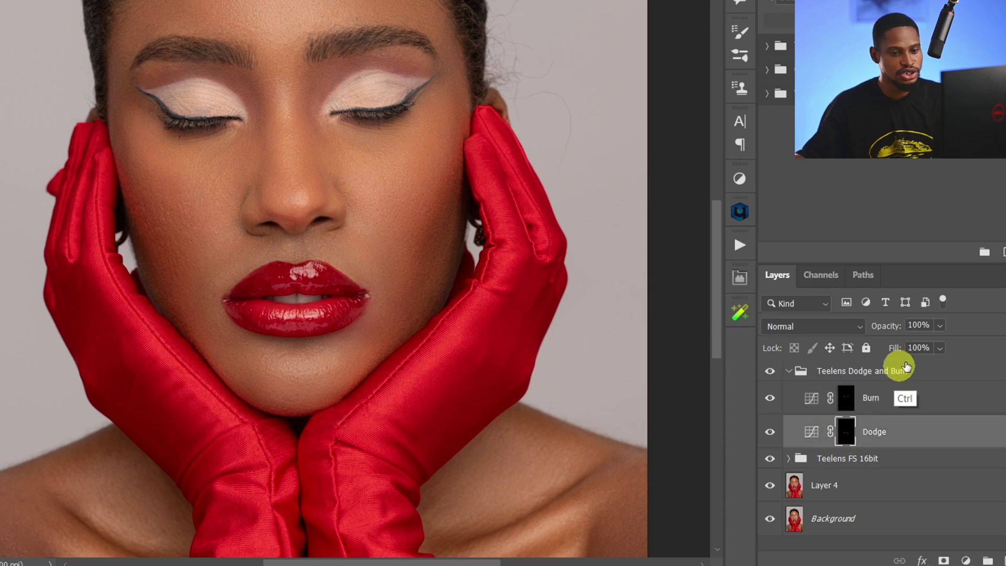
left_click(939, 326)
left_click_drag(954, 343, 933, 346)
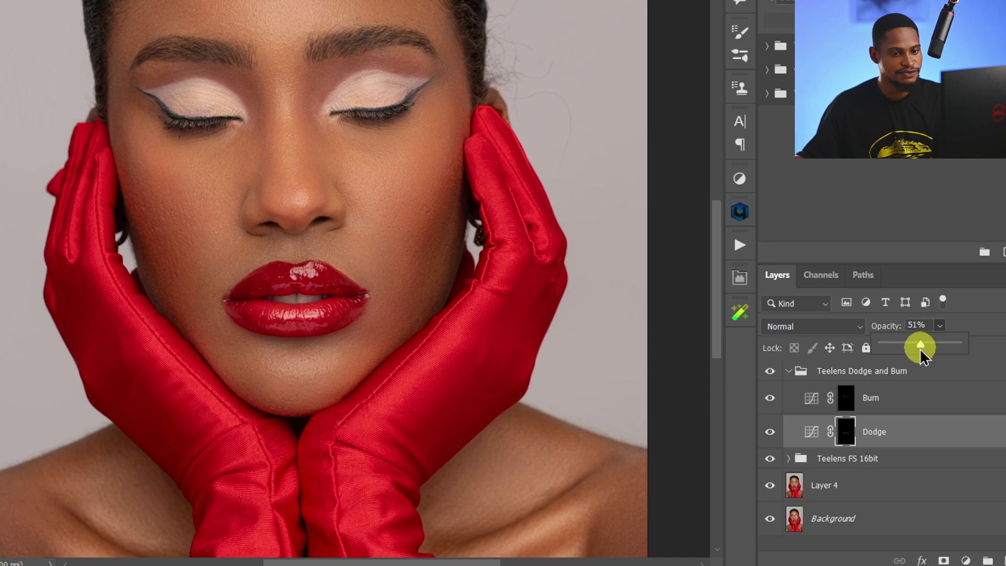
left_click_drag(920, 350, 918, 350)
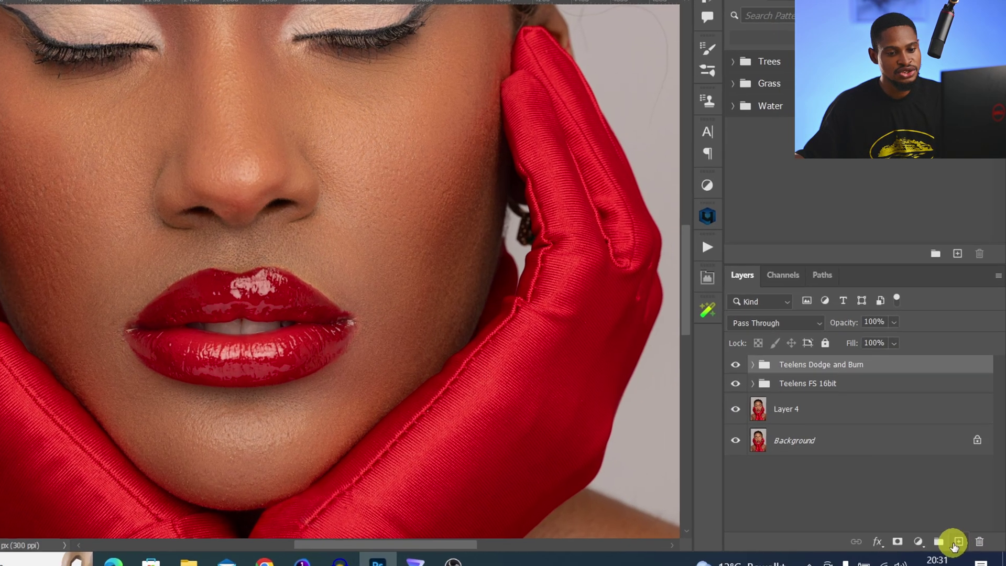
Step: On a new layer above the groups, paint sampled skin colours above the upper lip with the Brush at 100% flow
left_click(954, 544)
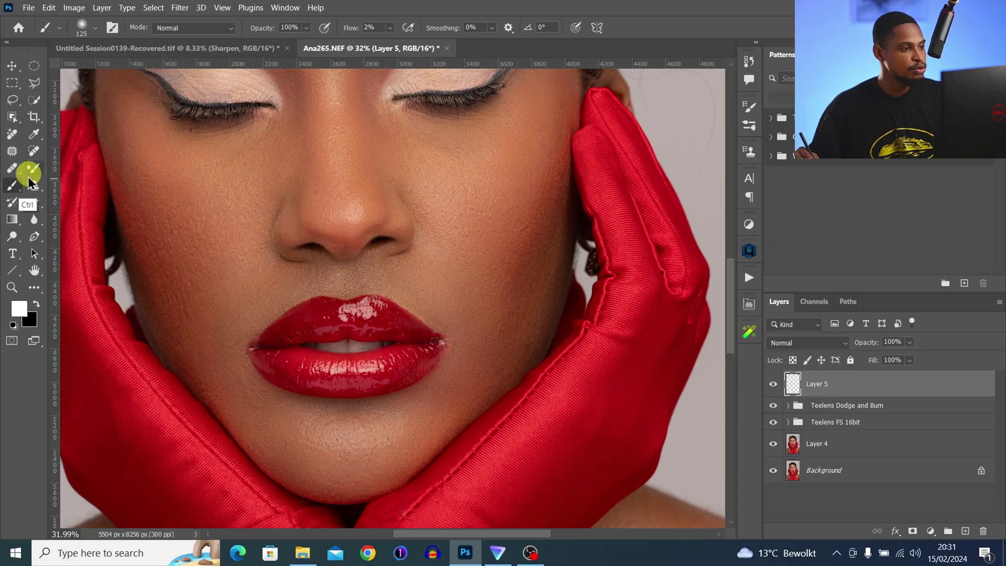
left_click(14, 186)
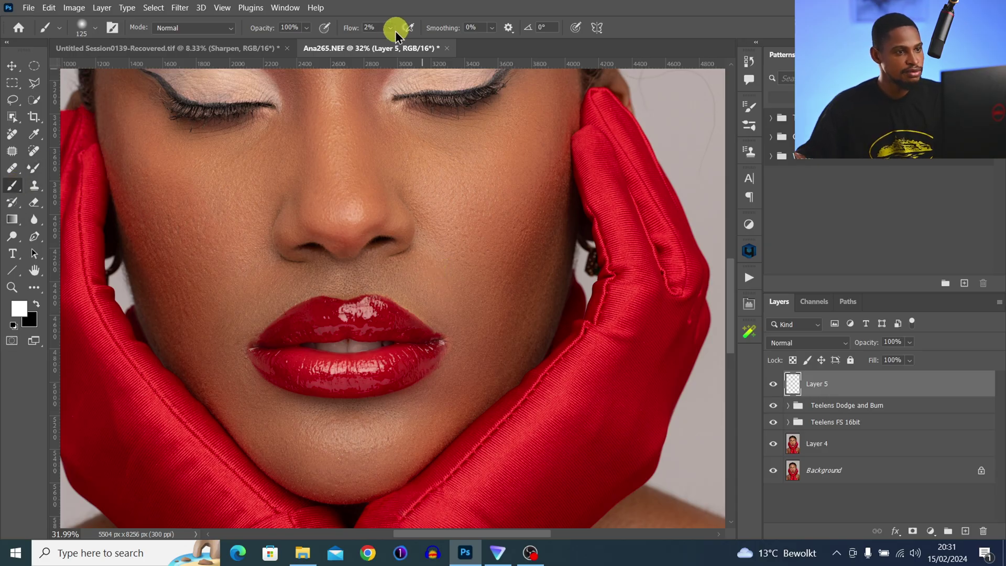
left_click(449, 288, "alt")
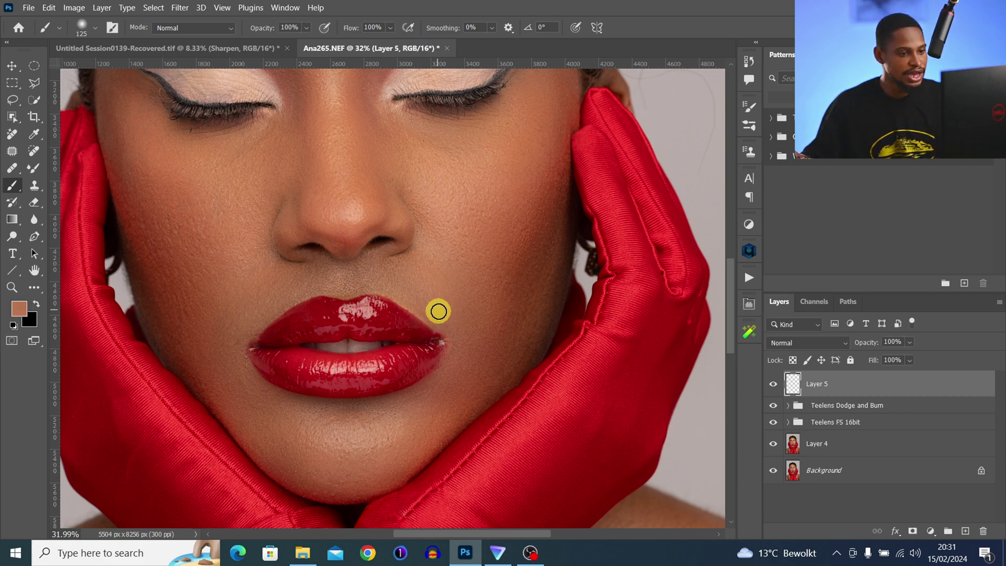
mouse_move(372, 274)
left_mouse_down()
mouse_move(335, 276)
mouse_move(393, 272)
left_mouse_up()
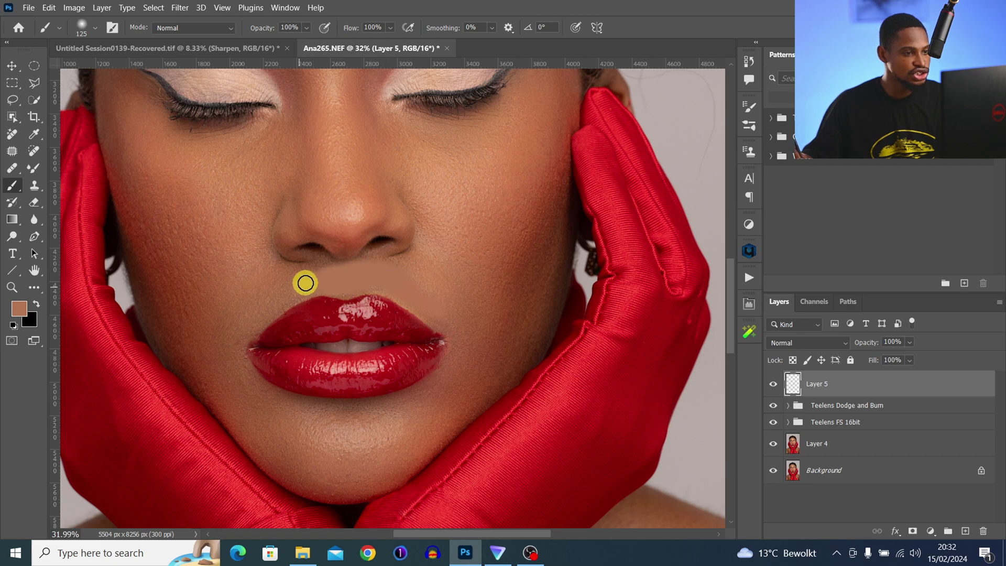
left_click(252, 299, "alt")
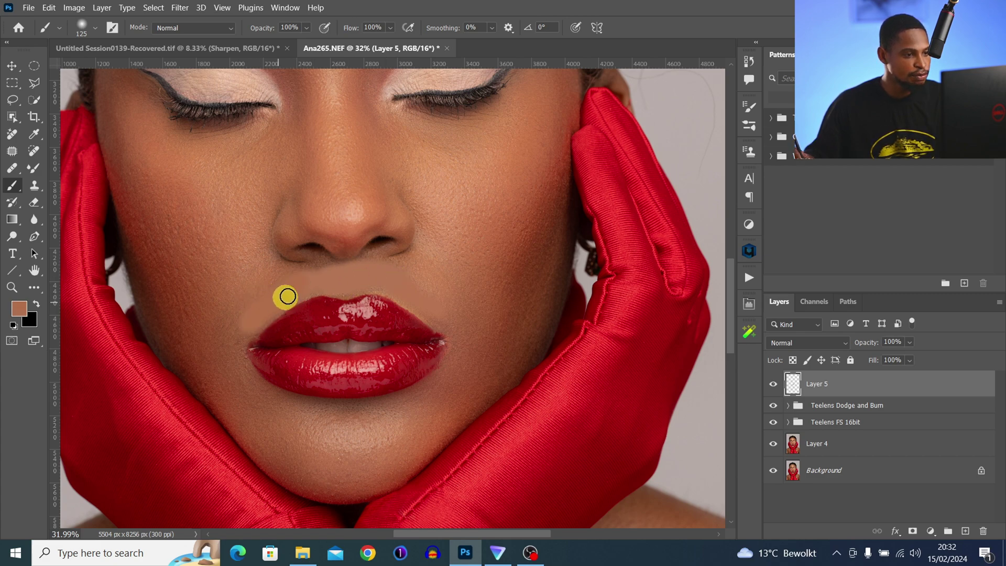
left_click_drag(287, 296, 256, 314)
Step: Paint nearby sampled skin tones over the discoloured patches around both mouth corners and beneath the lower lip
left_click(475, 323, "alt")
left_click_drag(443, 309, 458, 323)
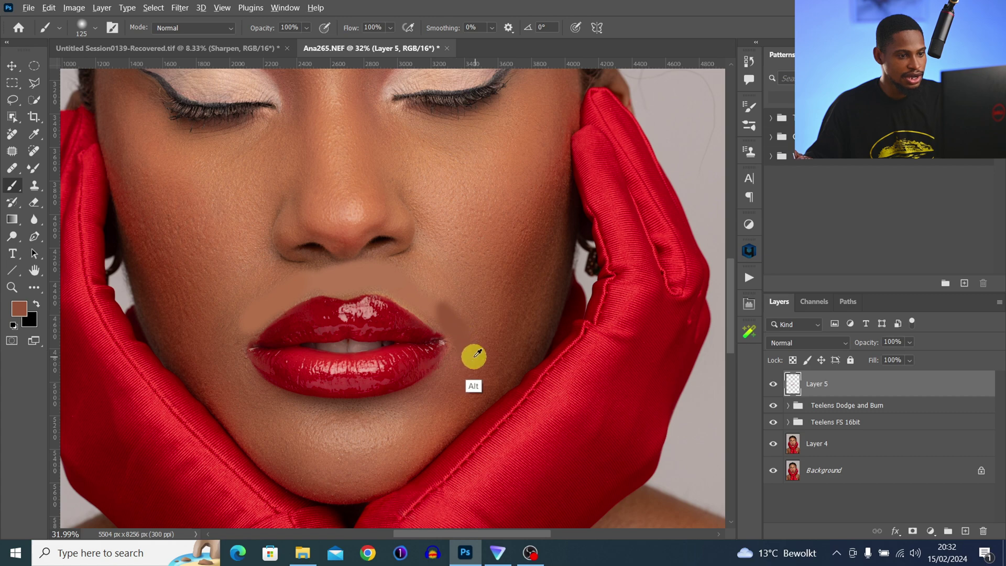
left_click_drag(455, 368, 463, 360)
left_click(450, 410, "alt")
left_click_drag(437, 392, 399, 397)
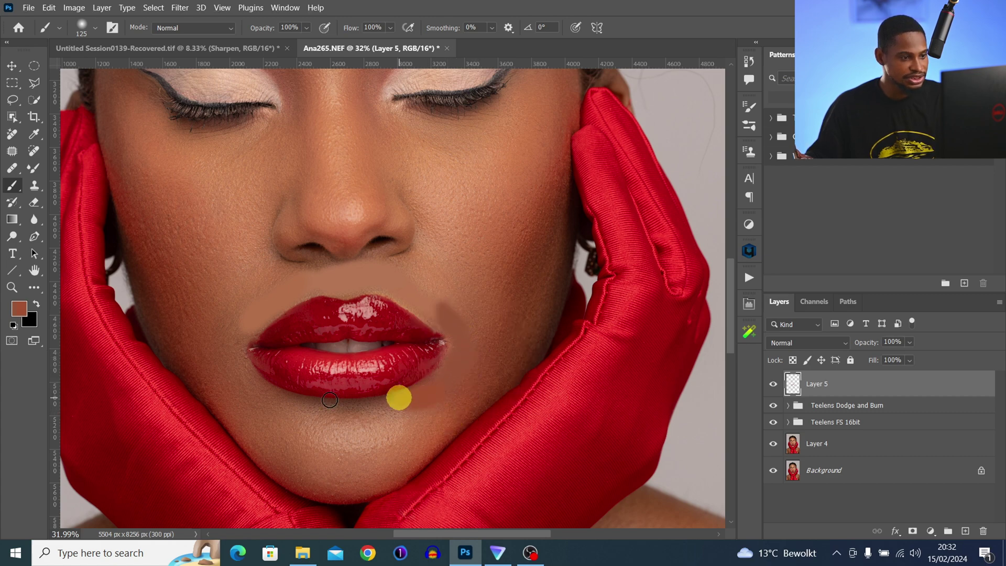
left_click(260, 395, "alt")
mouse_move(236, 353)
left_mouse_down()
mouse_move(236, 332)
mouse_move(243, 362)
left_mouse_up()
left_click(219, 321, "alt")
left_click_drag(239, 307, 238, 321)
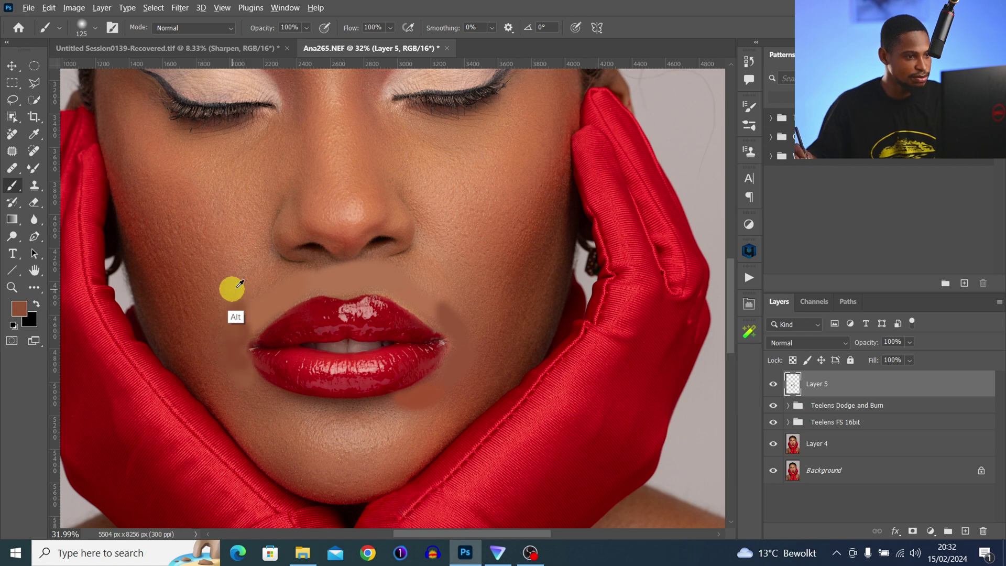
Step: Paint sampled skin tones over the uneven colour on both sides of the nose and on the outer left-hand cheek
left_click(248, 257, "alt")
mouse_move(233, 273)
left_mouse_down()
mouse_move(261, 217)
mouse_move(258, 246)
mouse_move(271, 192)
mouse_move(272, 257)
left_mouse_up()
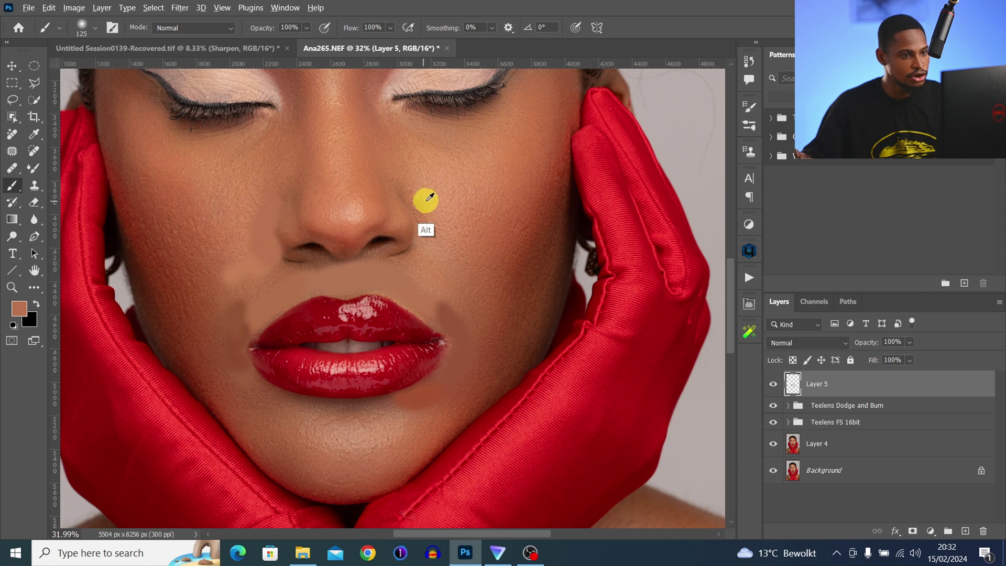
left_click(435, 194, "alt")
mouse_move(407, 192)
left_mouse_down()
mouse_move(431, 215)
mouse_move(424, 244)
left_mouse_up()
left_click(435, 196, "alt")
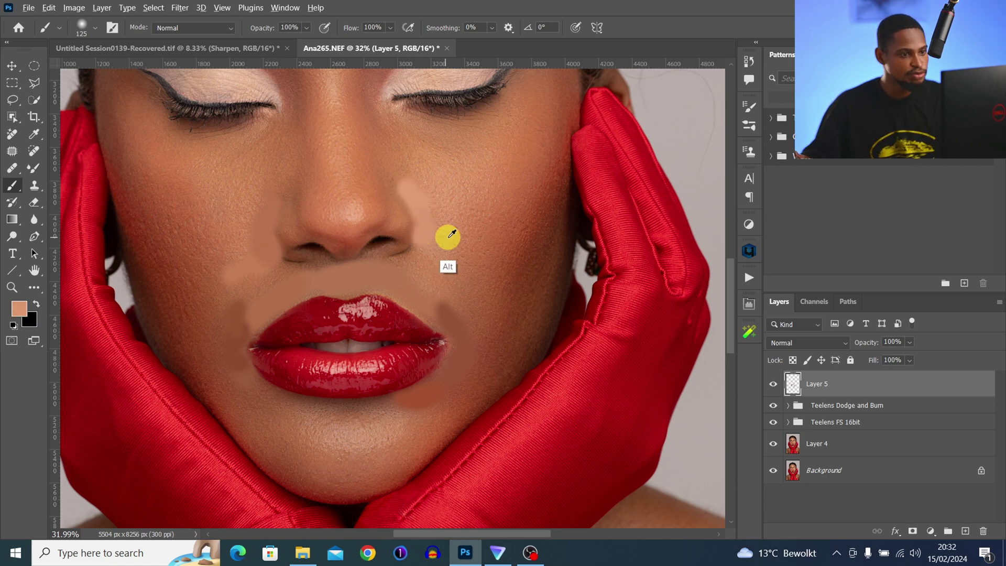
mouse_move(402, 162)
left_mouse_down()
mouse_move(402, 241)
mouse_move(411, 231)
mouse_move(359, 224)
mouse_move(374, 221)
left_mouse_up()
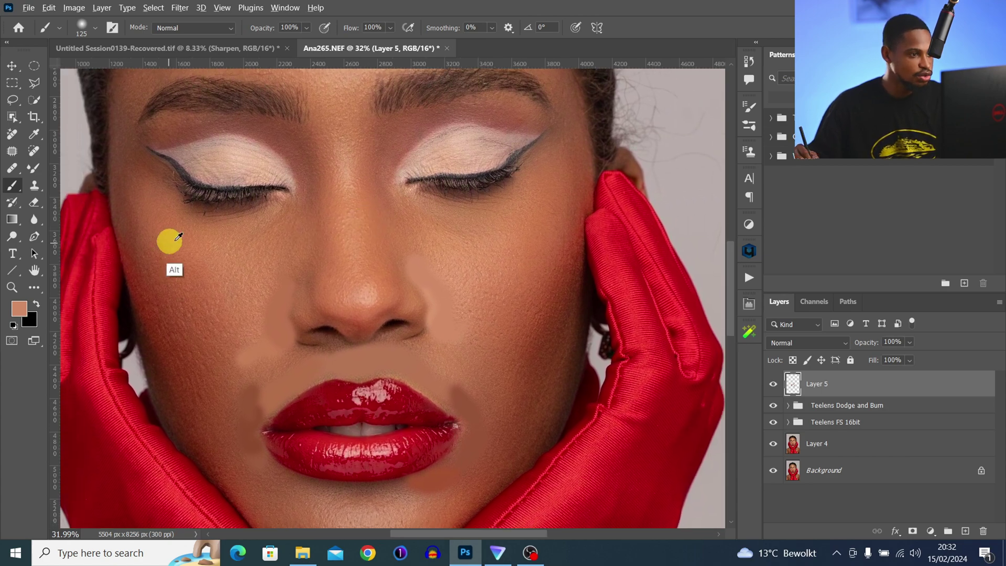
left_click(157, 265, "alt")
mouse_move(141, 253)
left_mouse_down()
mouse_move(127, 219)
mouse_move(140, 256)
left_mouse_up()
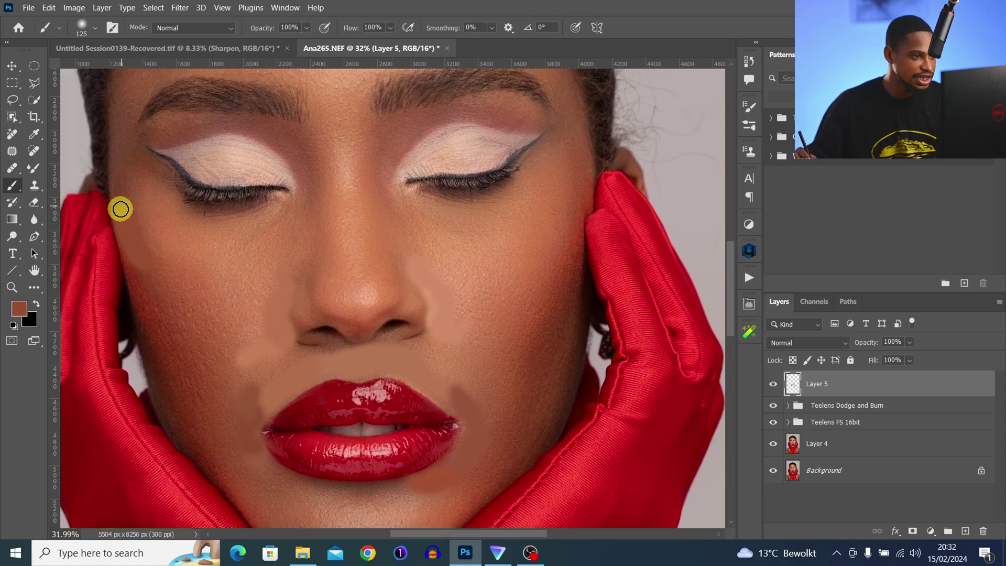
Step: Soften the painted skin patches on Layer 5 with a Gaussian Blur of 30.4 pixels
left_click_drag(334, 224, 330, 344)
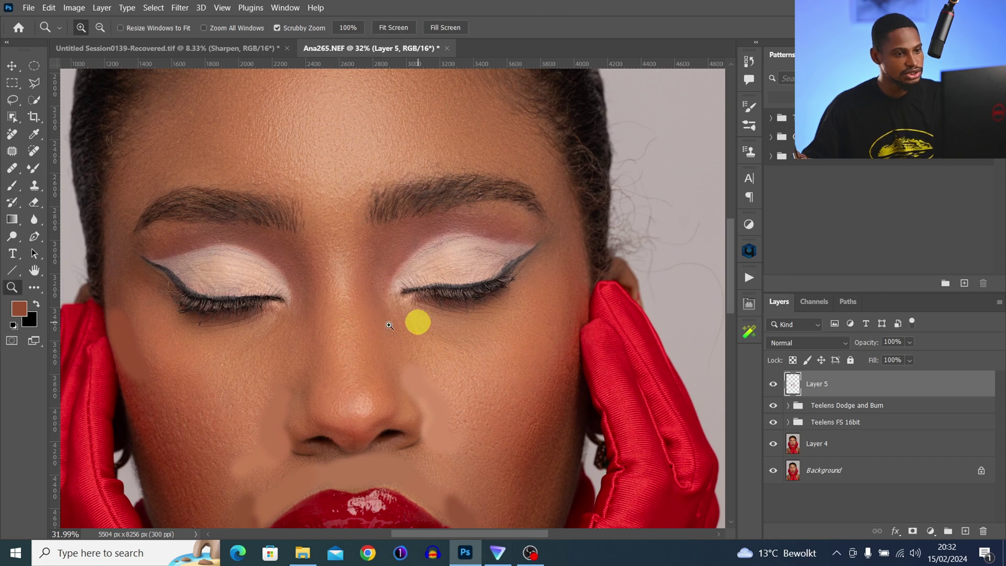
left_click_drag(431, 331, 381, 324)
left_click(180, 8)
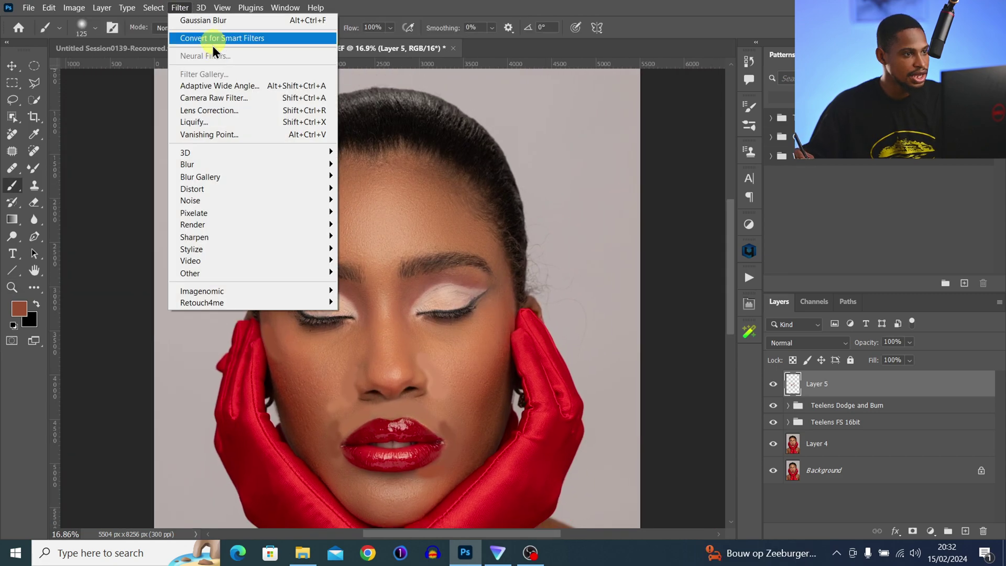
mouse_move(225, 166)
left_click(366, 213)
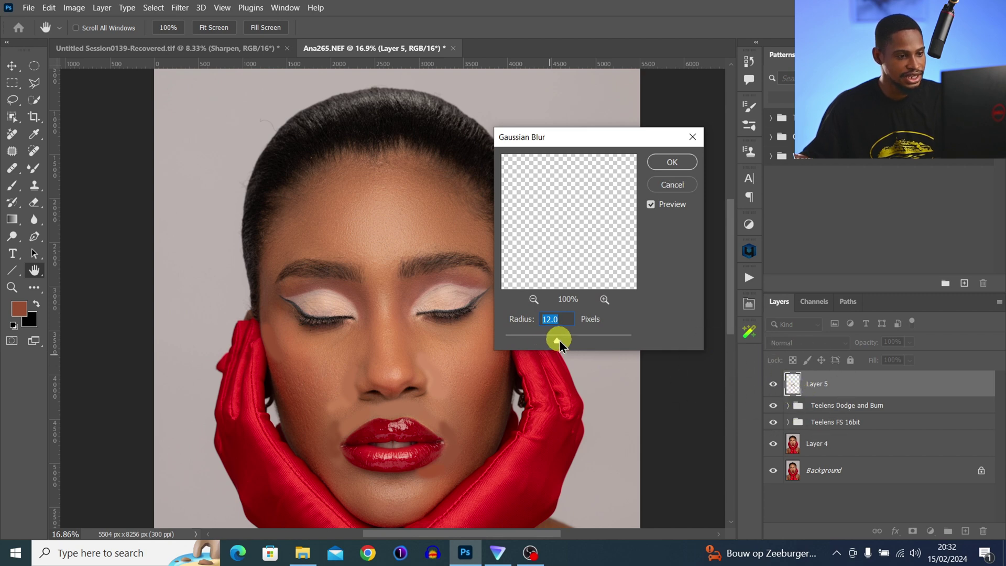
left_click_drag(565, 337, 570, 337)
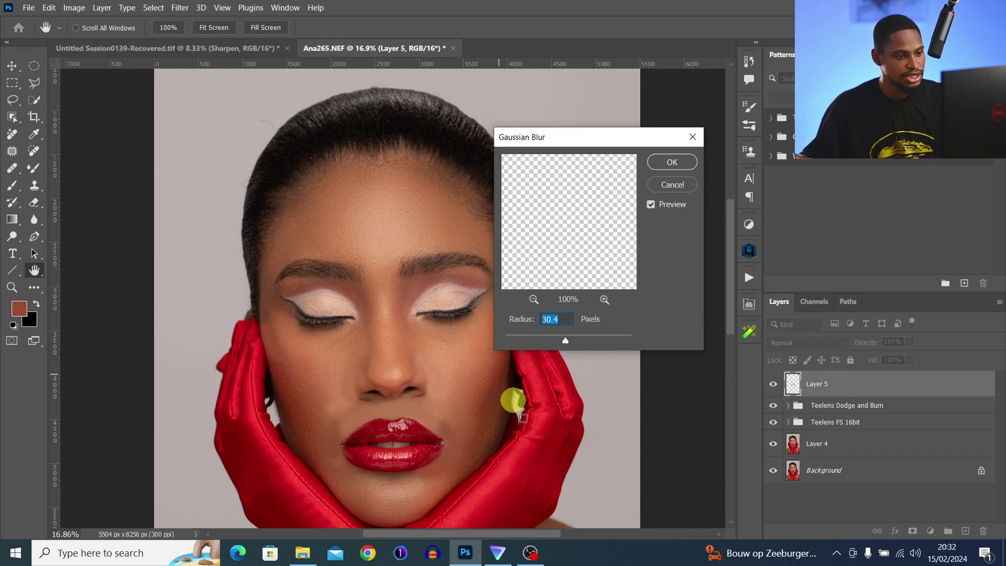
left_click(674, 166)
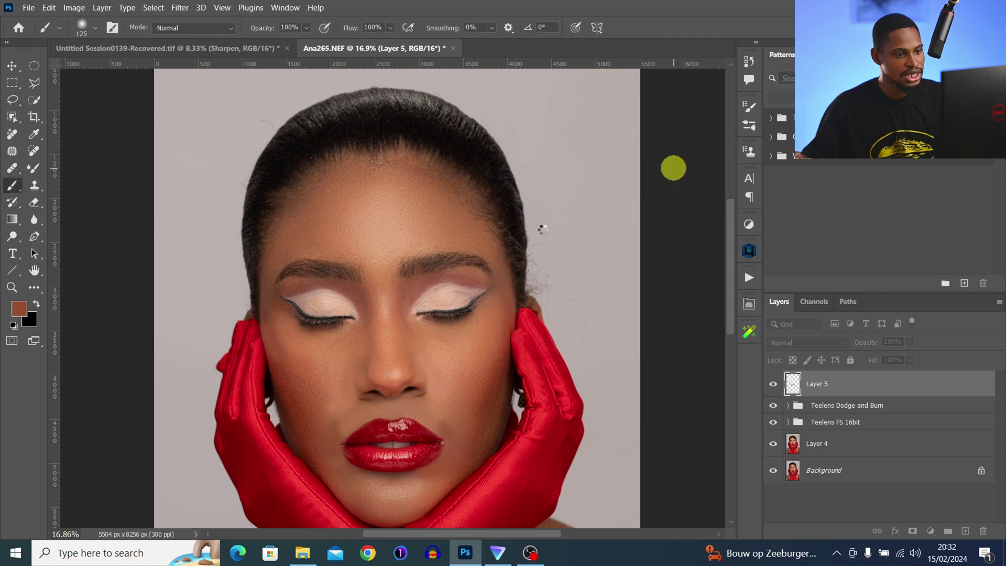
Step: Set the blend mode of Layer 5 to Color
left_click_drag(412, 395, 415, 312)
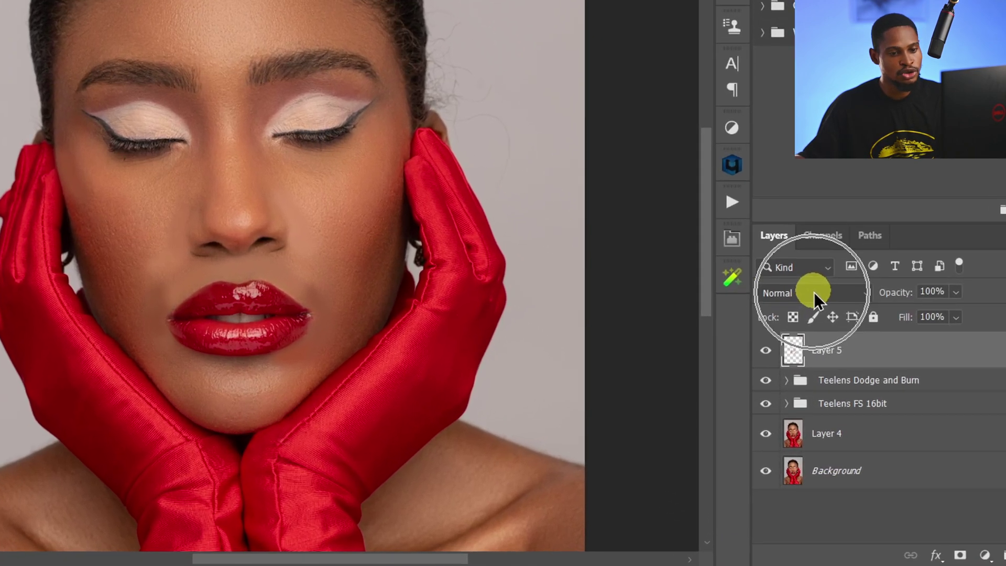
left_click(812, 342)
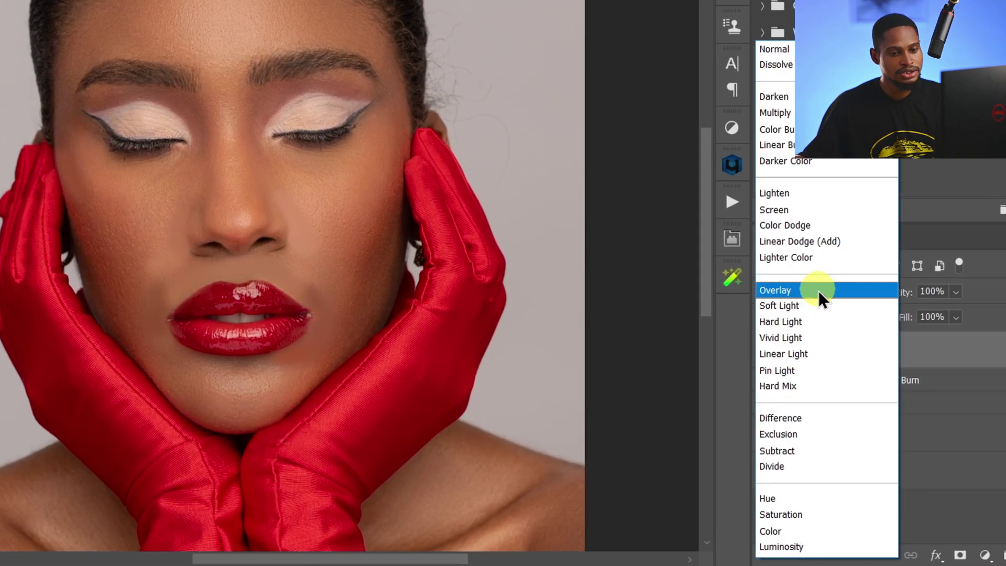
left_click(803, 527)
scroll(541, 312, "up", 2)
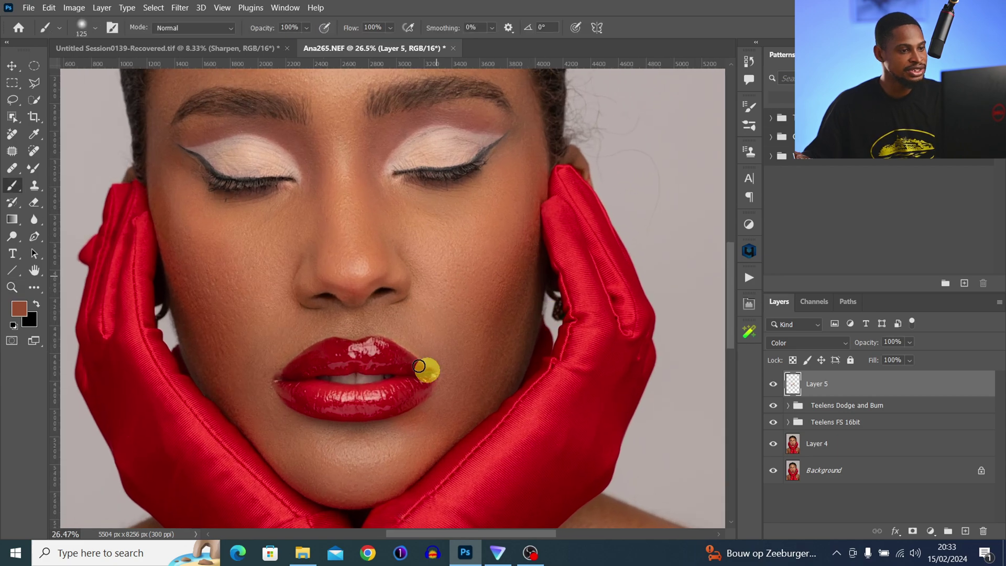
Step: Compare the skin colour around the mouth and nose with and without Layer 5
left_click(773, 383)
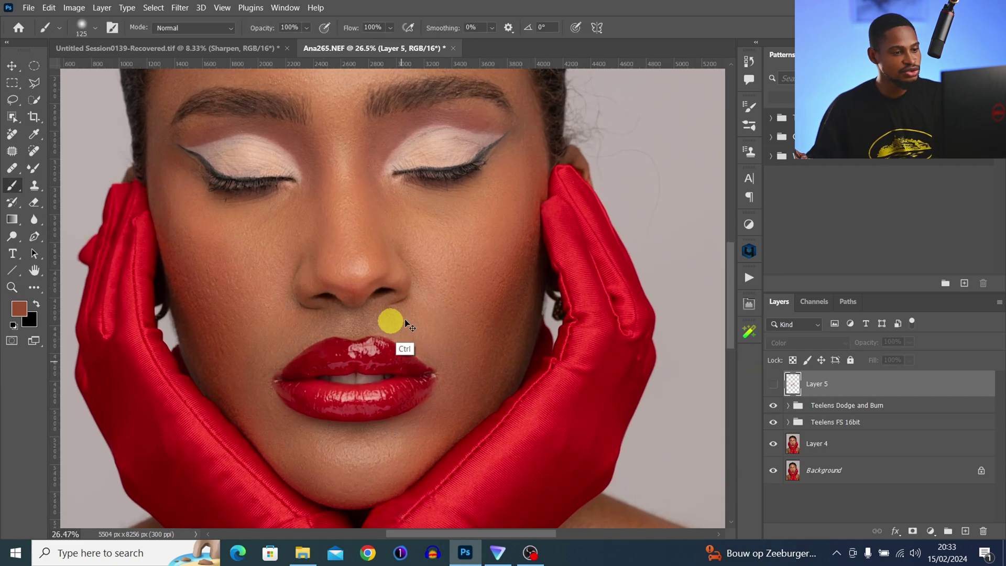
left_click(773, 384)
key("z")
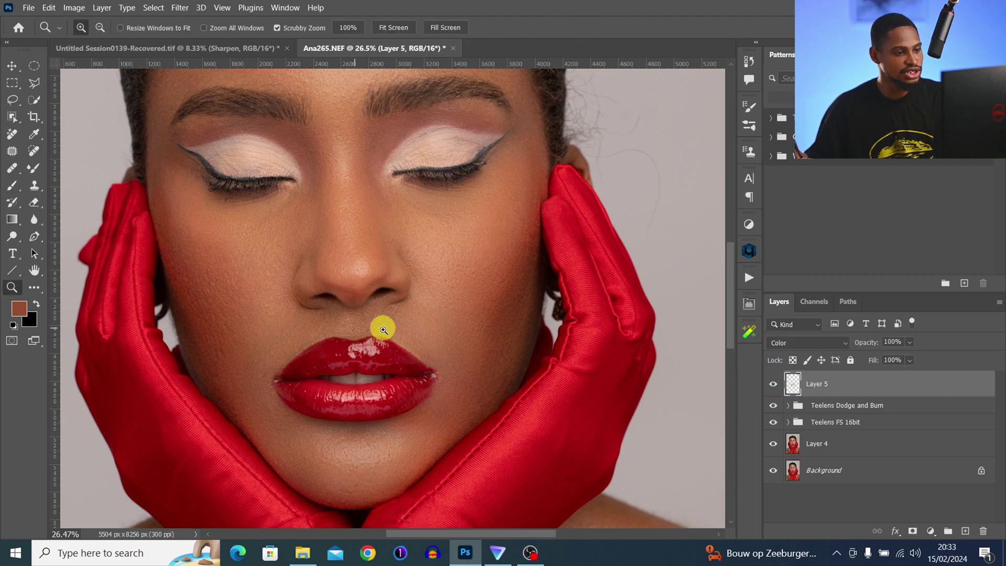
key("b")
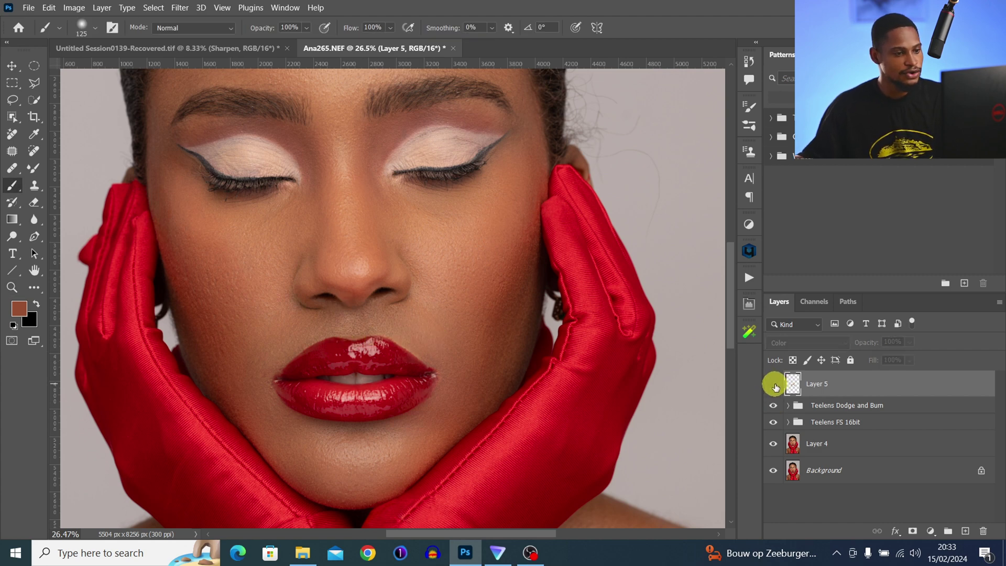
Step: Lower the opacity of Layer 5 to 54%
key("ctrl+space")
left_click_drag(434, 273, 408, 273)
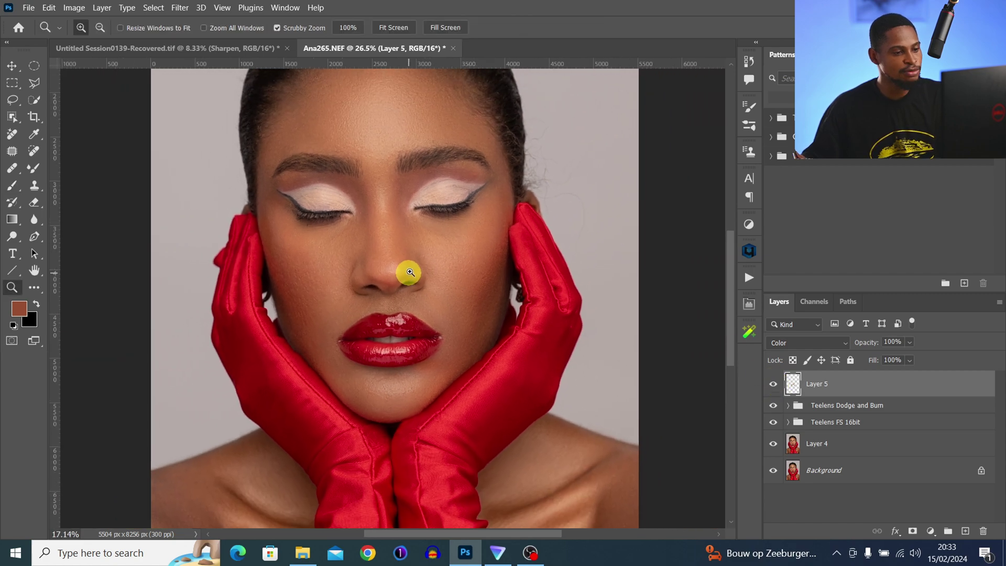
left_click(894, 342)
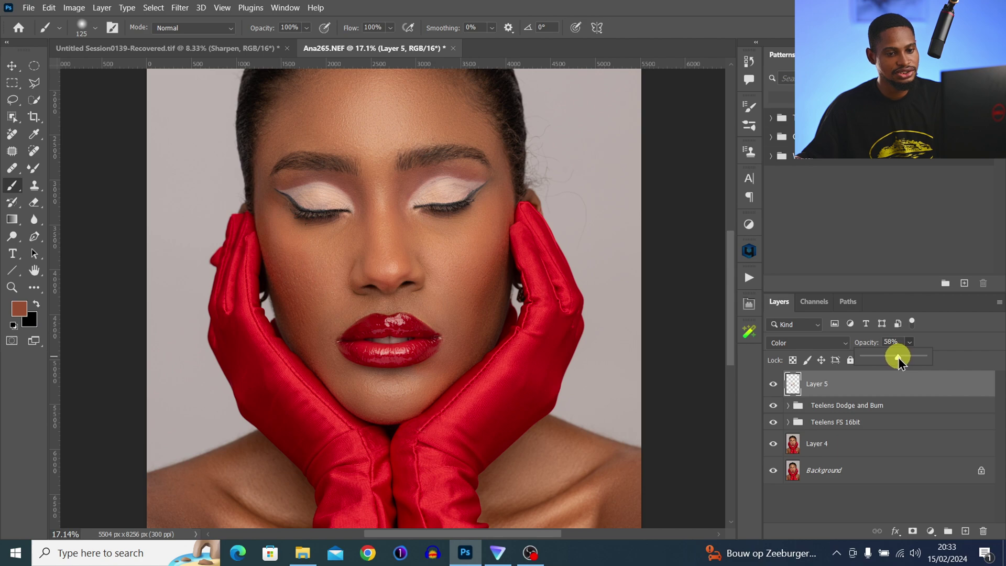
left_click_drag(898, 357, 898, 357)
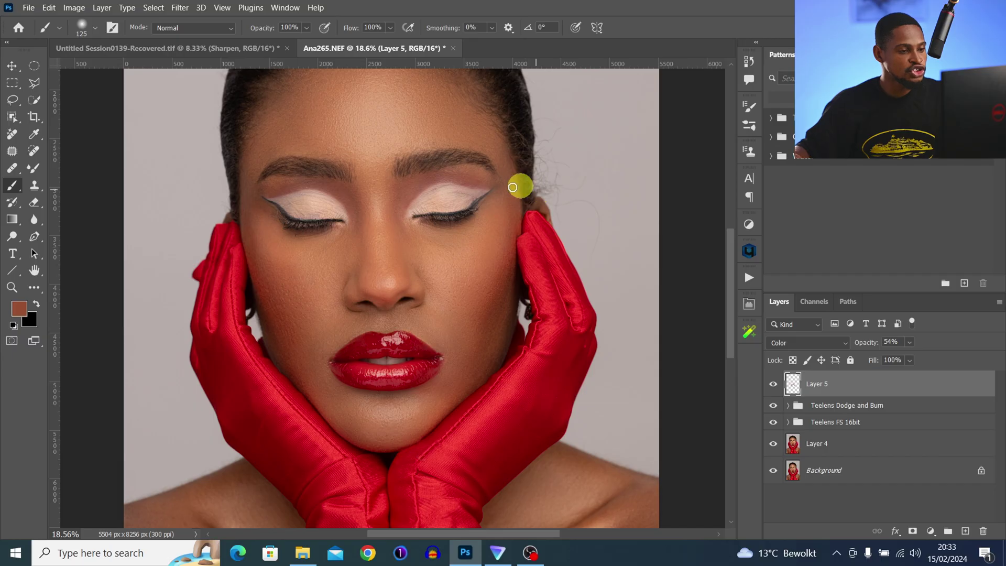
Step: Add a new empty layer above Layer 5 for the eyeliner work
key("z")
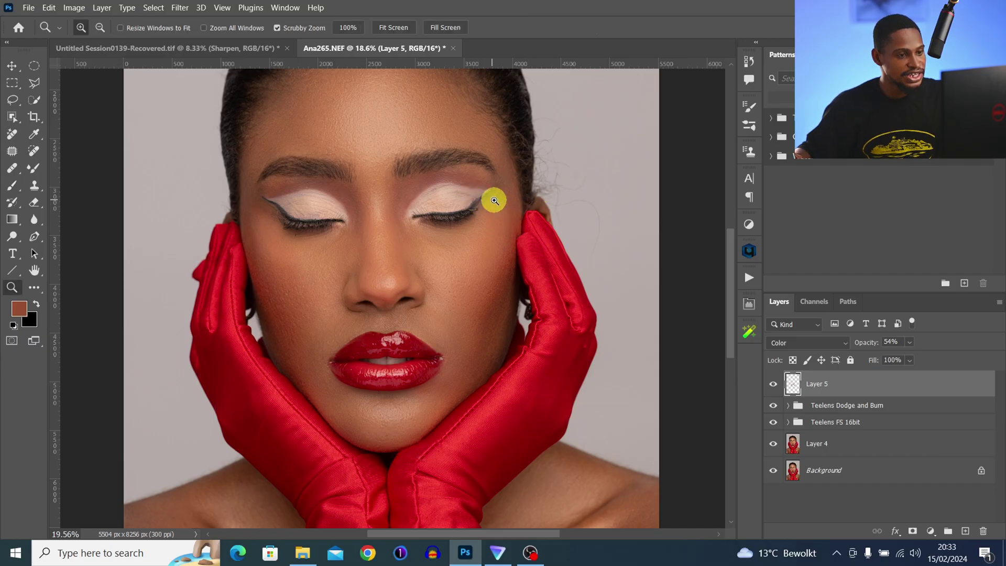
left_click_drag(495, 200, 512, 195)
key("b")
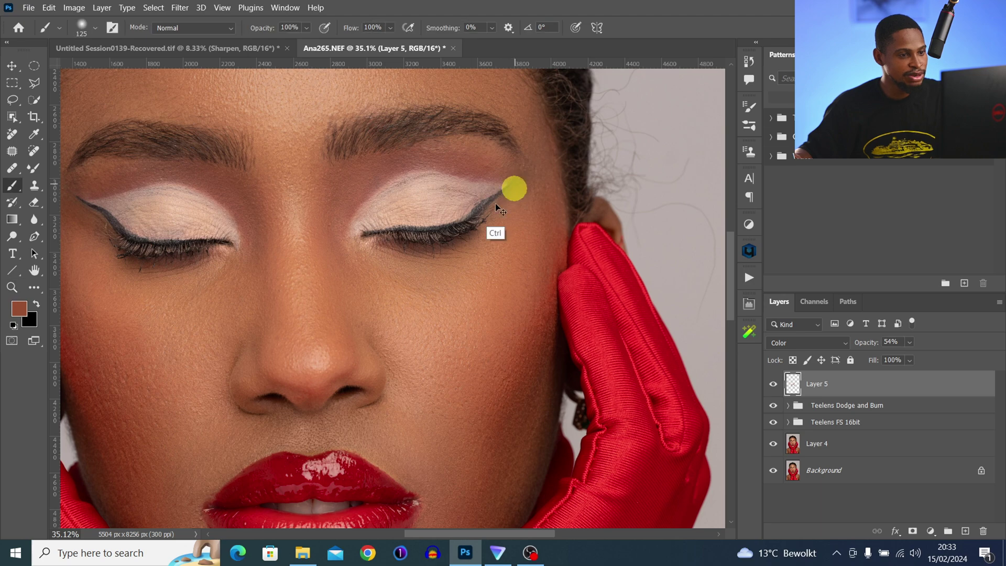
left_click(965, 531)
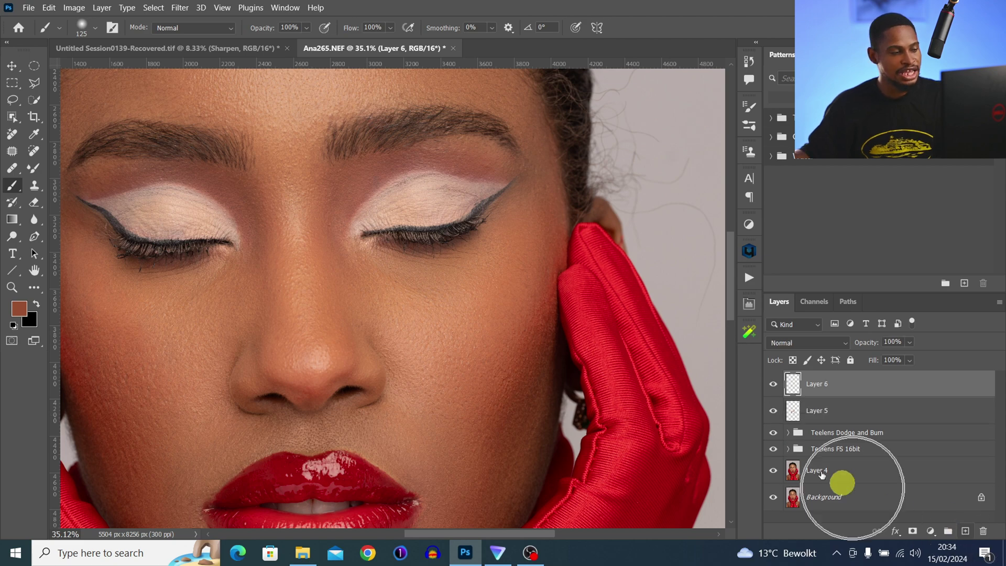
Step: Select the eyeliner of the right-hand eye with the Polygonal Lasso, from the wing tip to the inner corner
left_click(36, 82)
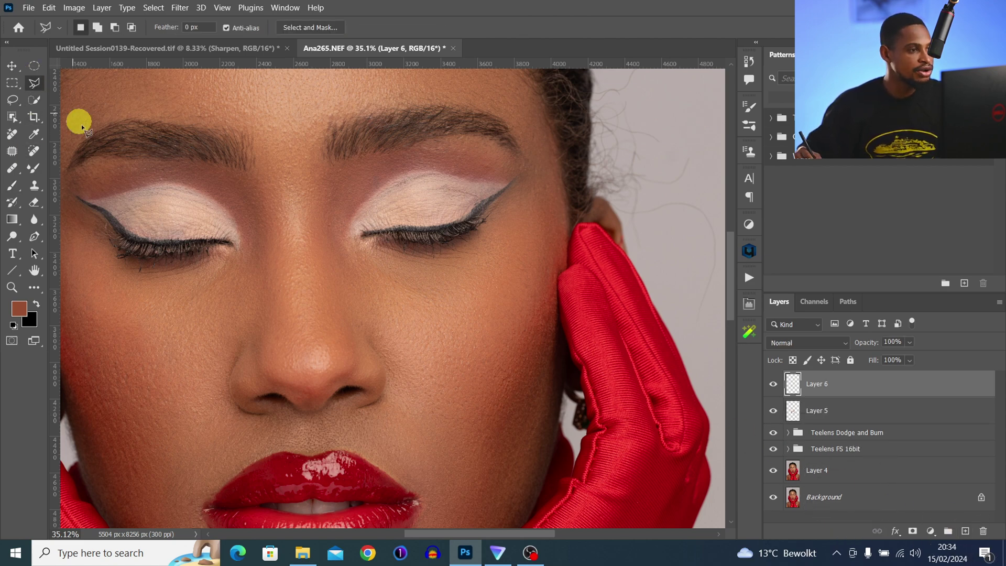
key("ctrl+space")
left_click_drag(502, 208, 538, 205)
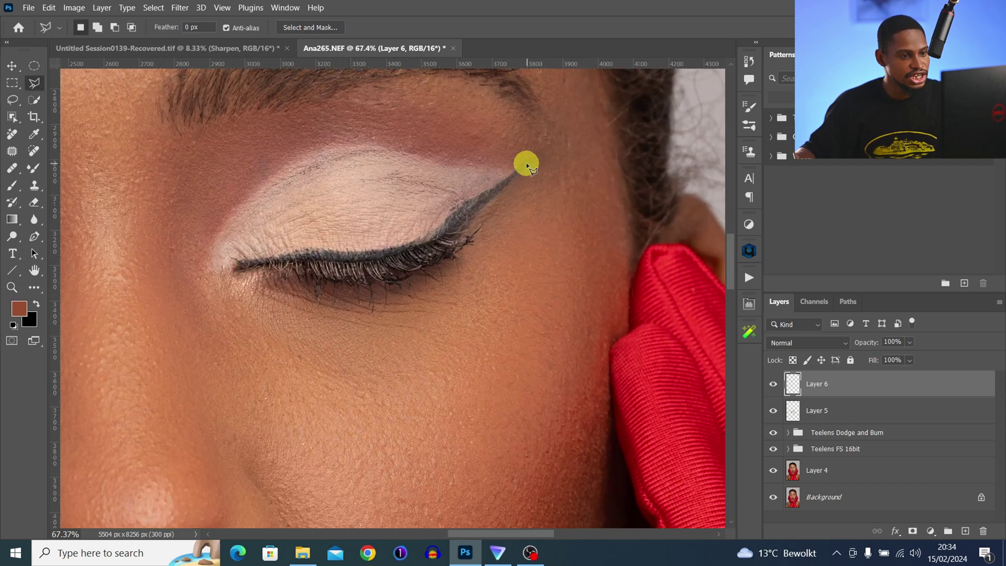
left_click(495, 184)
left_click(476, 196)
left_click(440, 227)
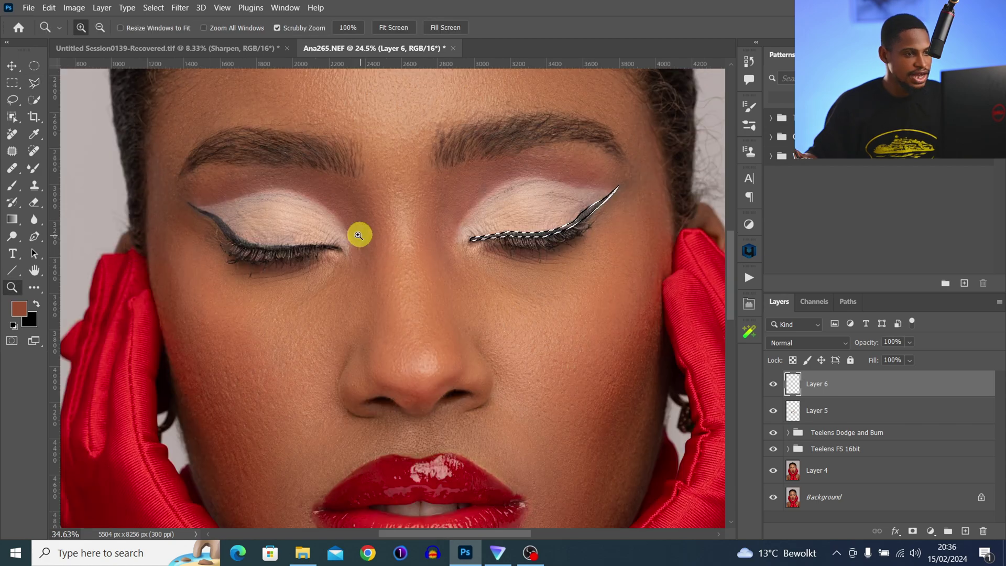
Step: Add the eyeliner of the left-hand eye to the selection with the Polygonal Lasso, from inner corner to wing tip and back
key("l")
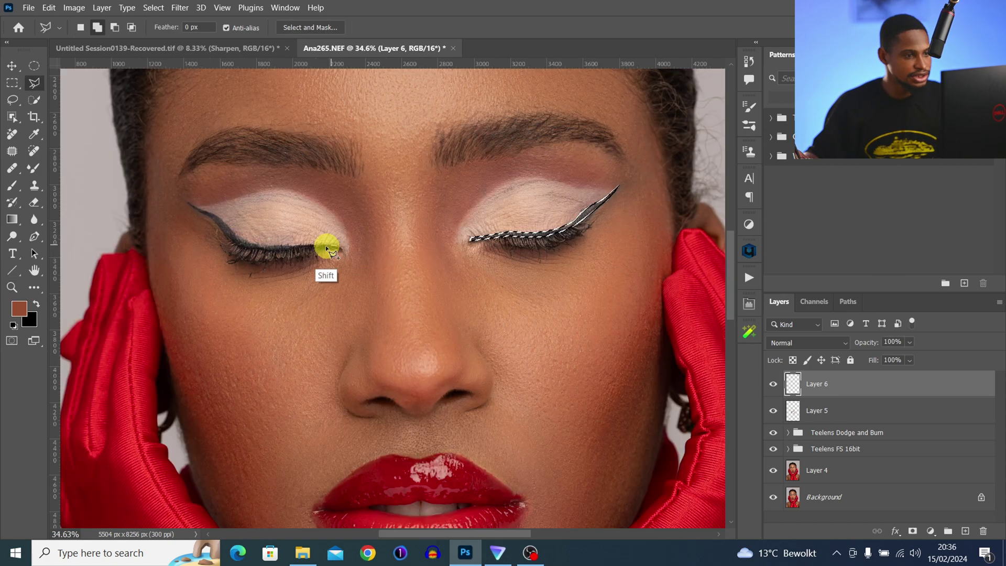
left_click(314, 244)
left_click(288, 245)
left_click(258, 244)
left_click(234, 233)
left_click(212, 213)
left_click(187, 202)
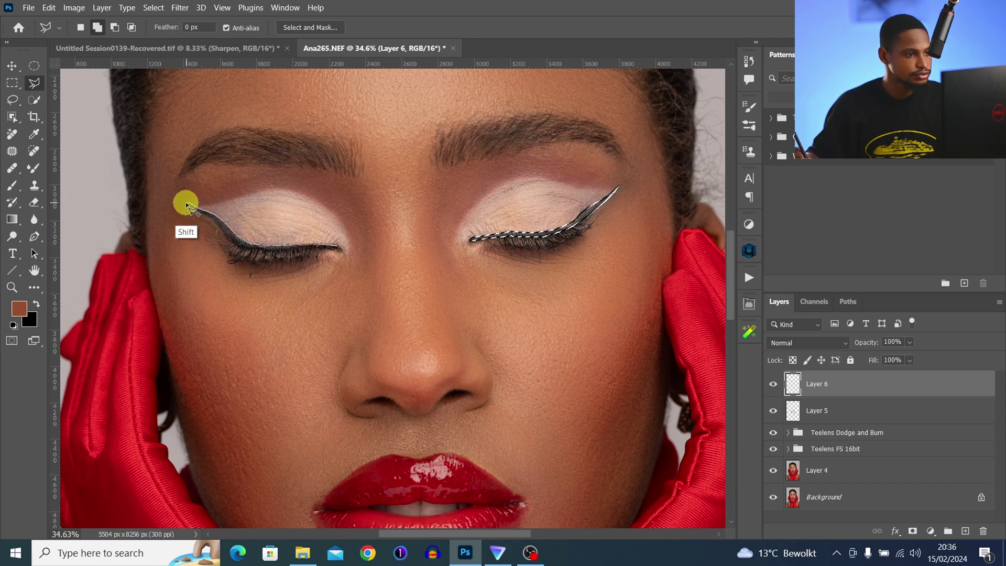
left_click(215, 217)
left_click(237, 243)
left_click(281, 249)
left_click(338, 247)
Step: Sample the eyeliner colour, darken it to near black, brush it over both selected eyeliners on Layer 6 and deselect
left_click_drag(611, 239, 639, 193)
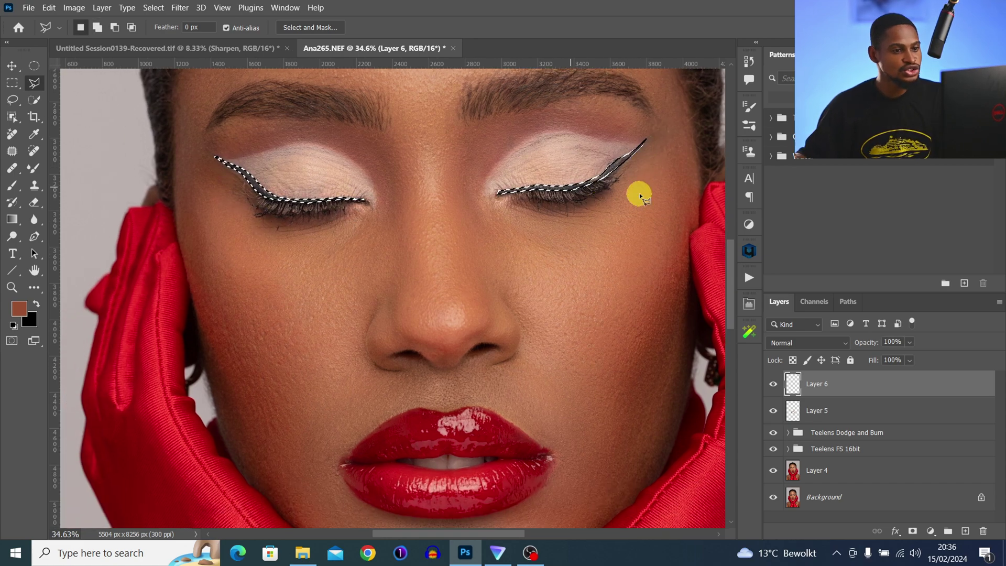
left_click(12, 185)
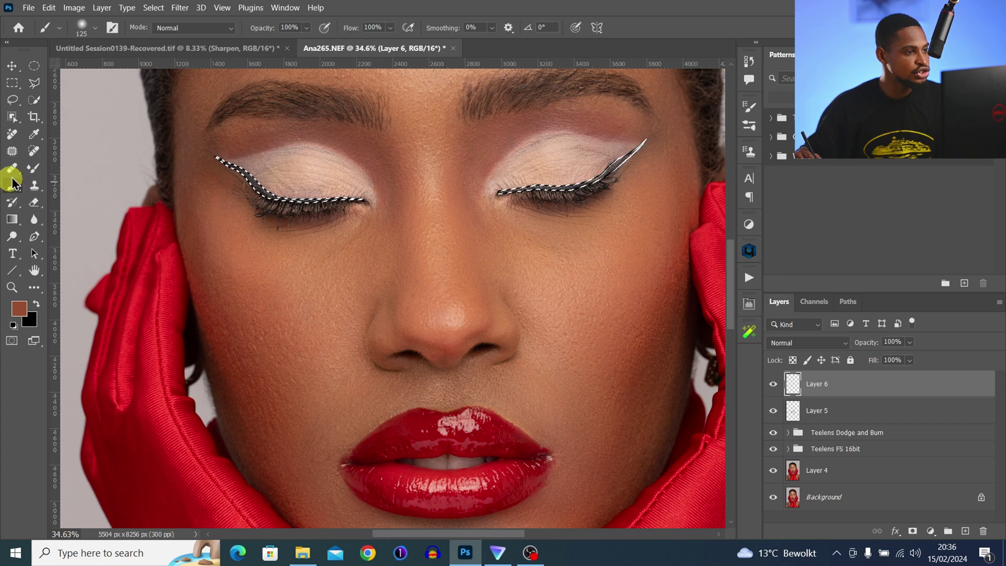
left_click(255, 184, "alt")
left_click(19, 309)
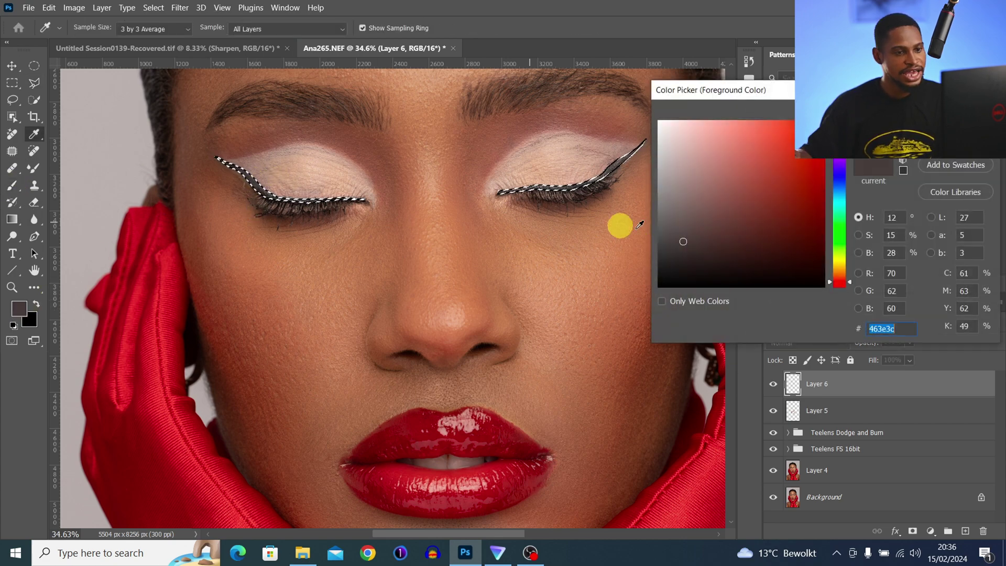
left_click_drag(670, 271, 665, 279)
key("Return")
key("b")
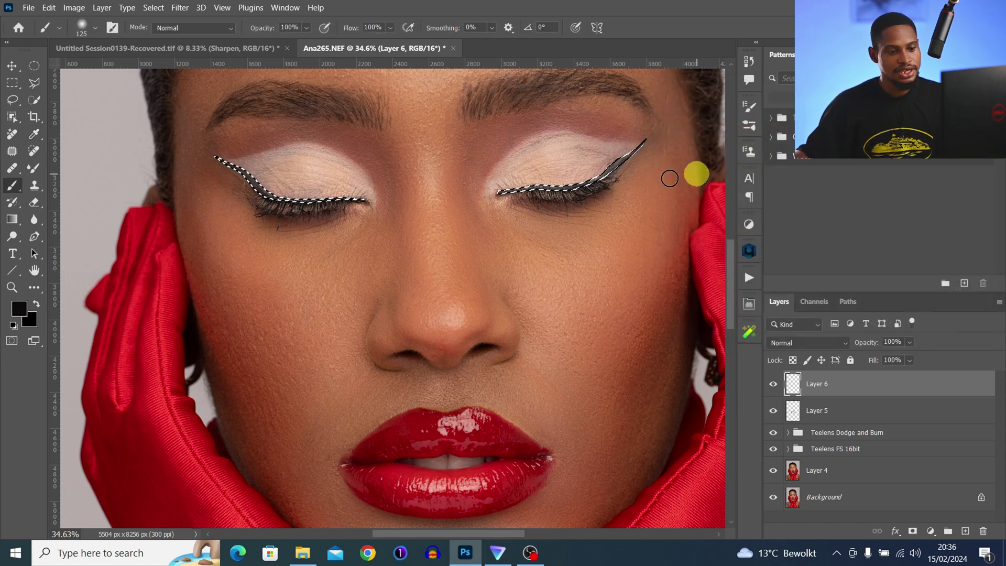
mouse_move(602, 170)
left_mouse_down()
mouse_move(553, 196)
mouse_move(497, 189)
mouse_move(565, 190)
mouse_move(638, 147)
mouse_move(350, 199)
mouse_move(290, 197)
mouse_move(206, 147)
mouse_move(268, 182)
mouse_move(258, 182)
mouse_move(379, 198)
left_mouse_up()
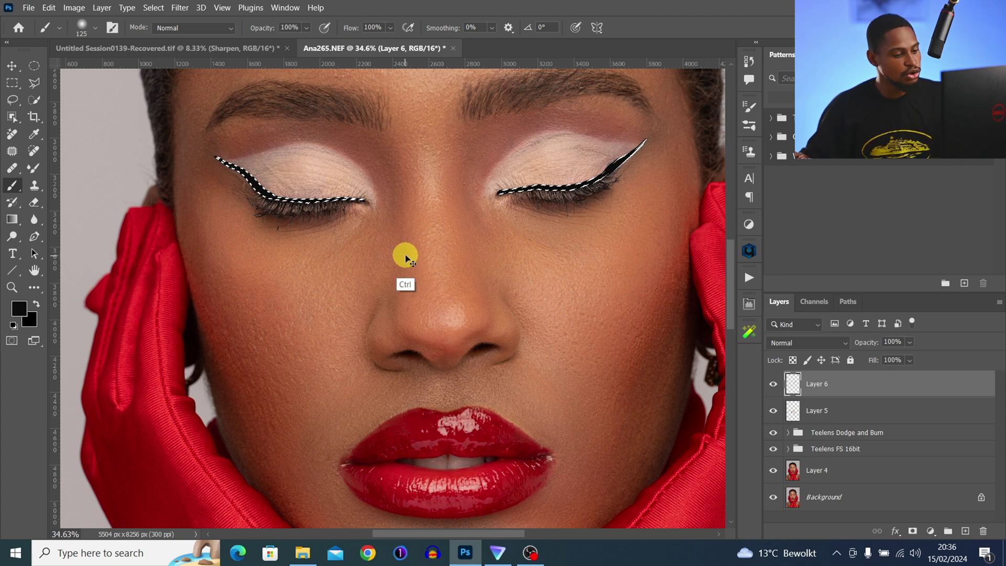
key("ctrl+d")
Step: Compare the whole face with and without the painted eyeliner on Layer 6
key("z")
left_click_drag(613, 202, 551, 201)
key("b")
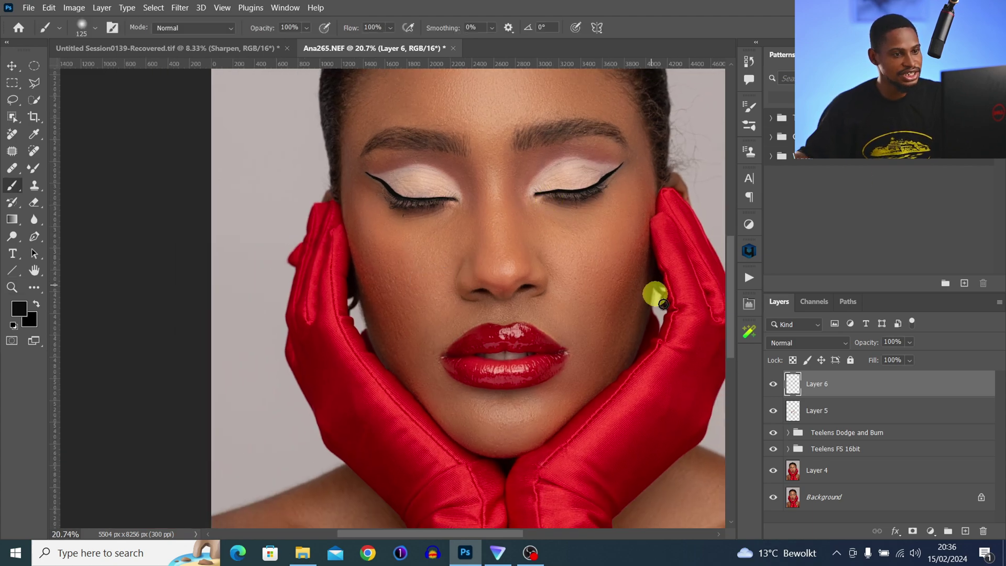
left_click(774, 386)
left_click(775, 386)
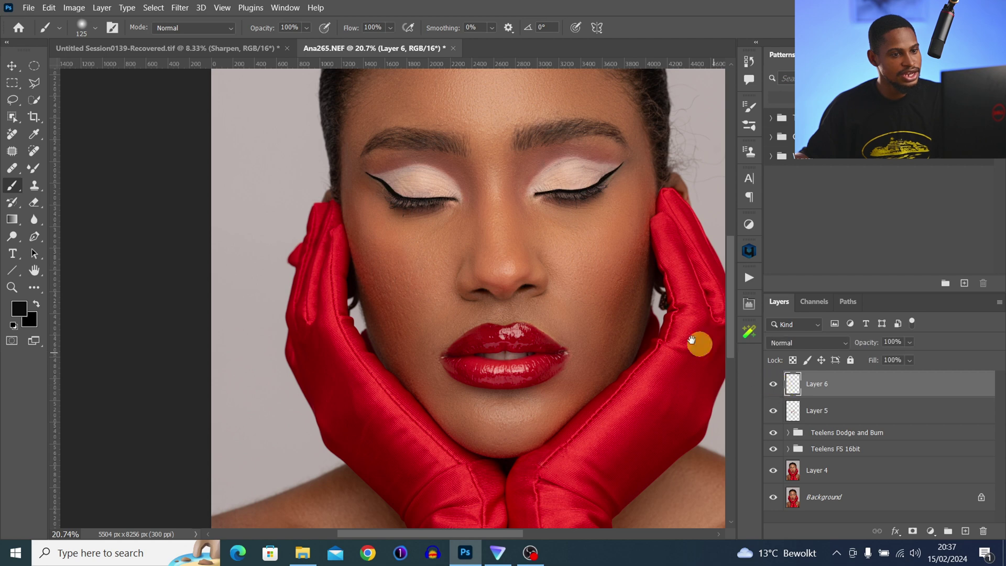
Step: Set the Layer 6 blend mode to Multiply and lower its opacity to 55%
left_click_drag(580, 284, 450, 264)
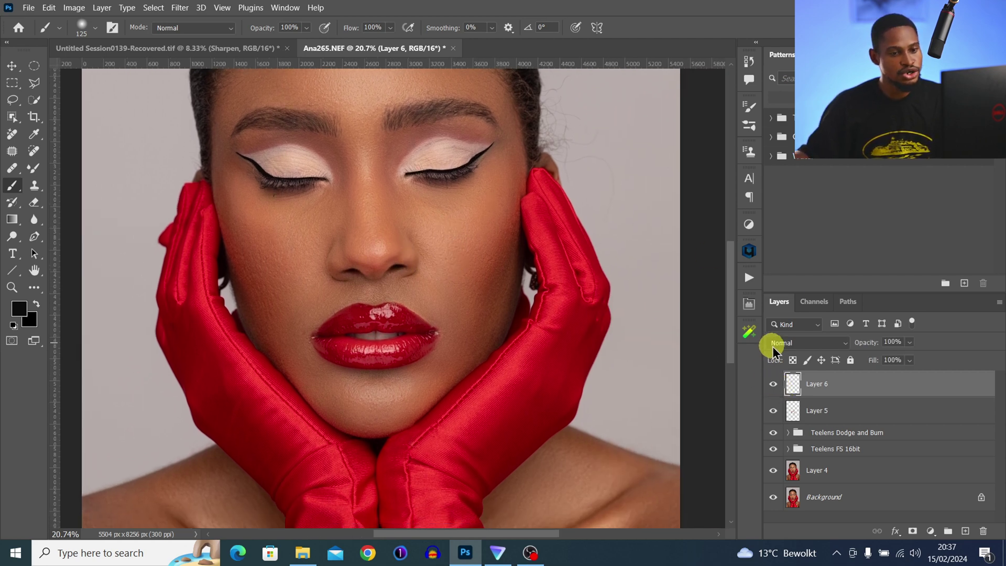
left_click(810, 346)
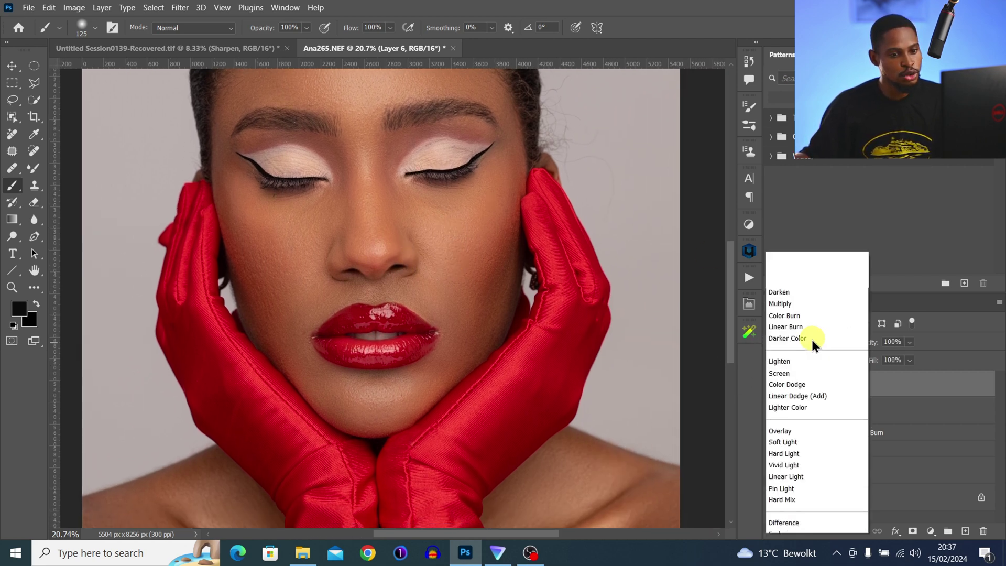
left_click(788, 213)
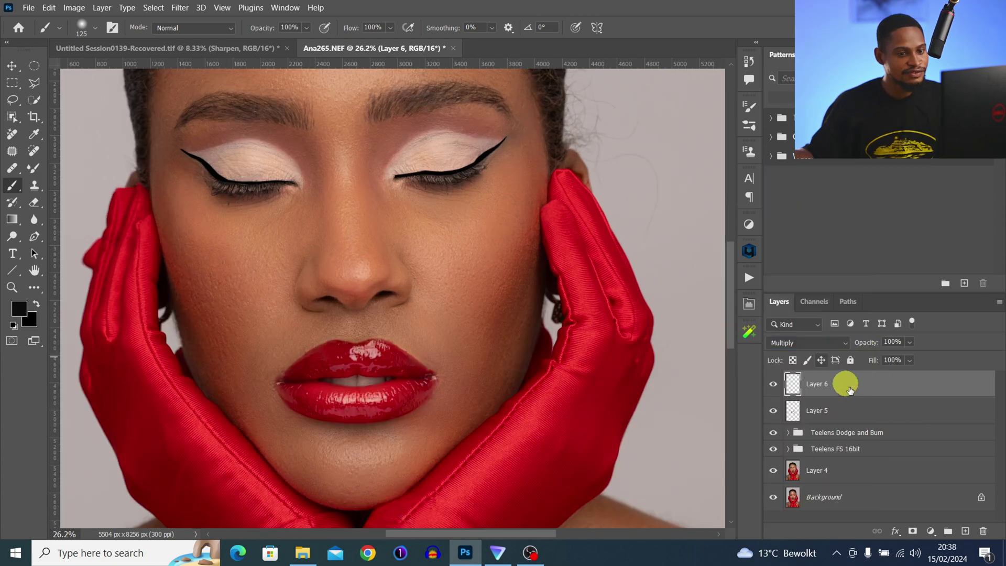
left_click(909, 341)
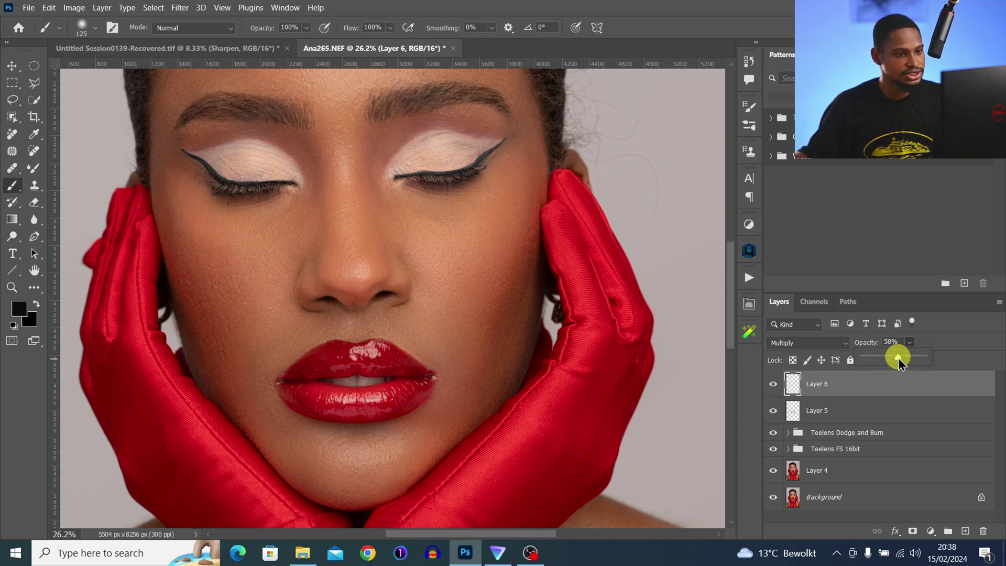
left_click_drag(898, 357, 895, 357)
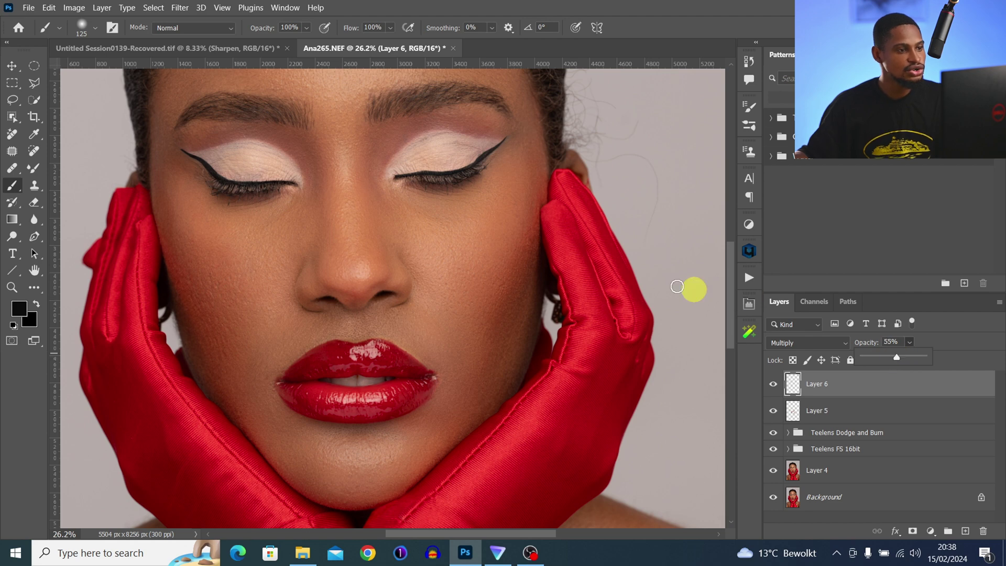
Step: Toggle Layer 6 off and on to check the softened eyeliner against the original
left_click(774, 385)
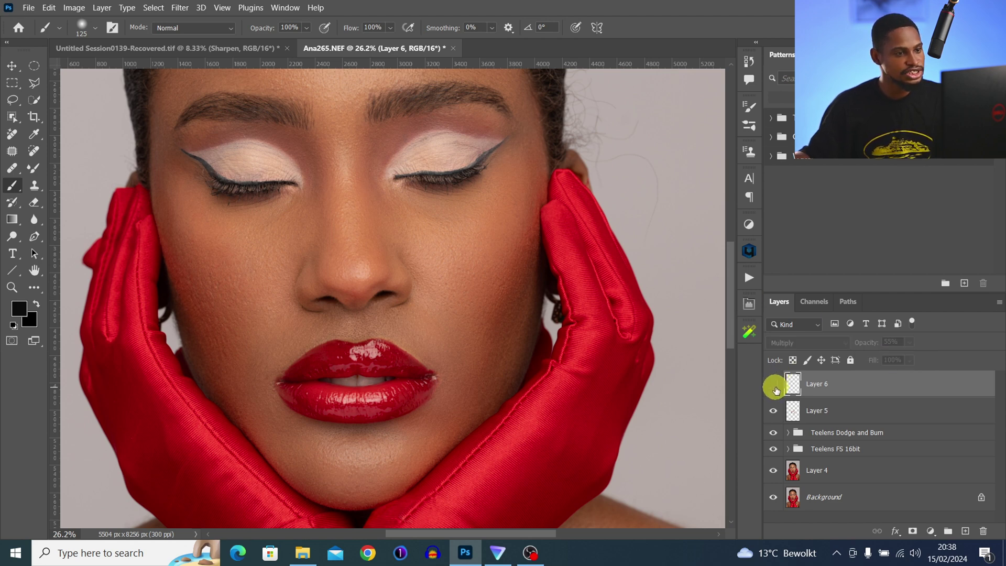
left_click(773, 385)
left_click(775, 388)
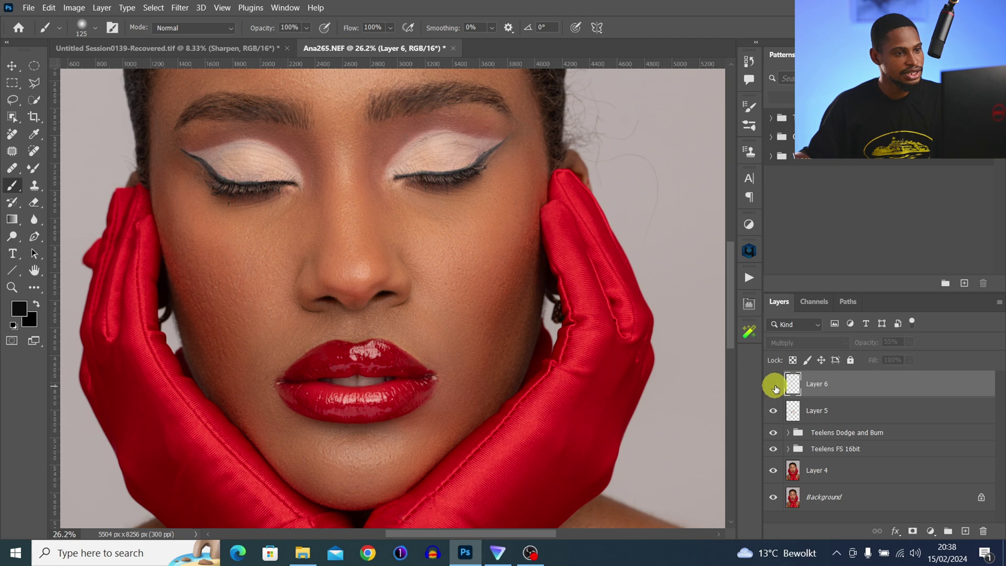
left_click(772, 386)
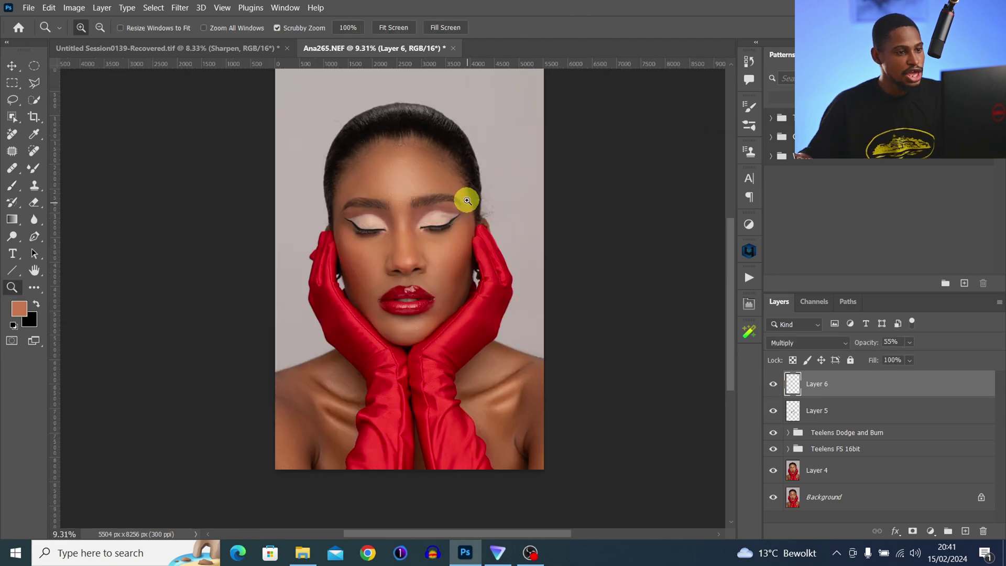
Step: Examine the face up close for uneven tones, especially around the nose and upper lip
left_click_drag(465, 201, 539, 203)
key("b")
key("z")
key("b")
key("z")
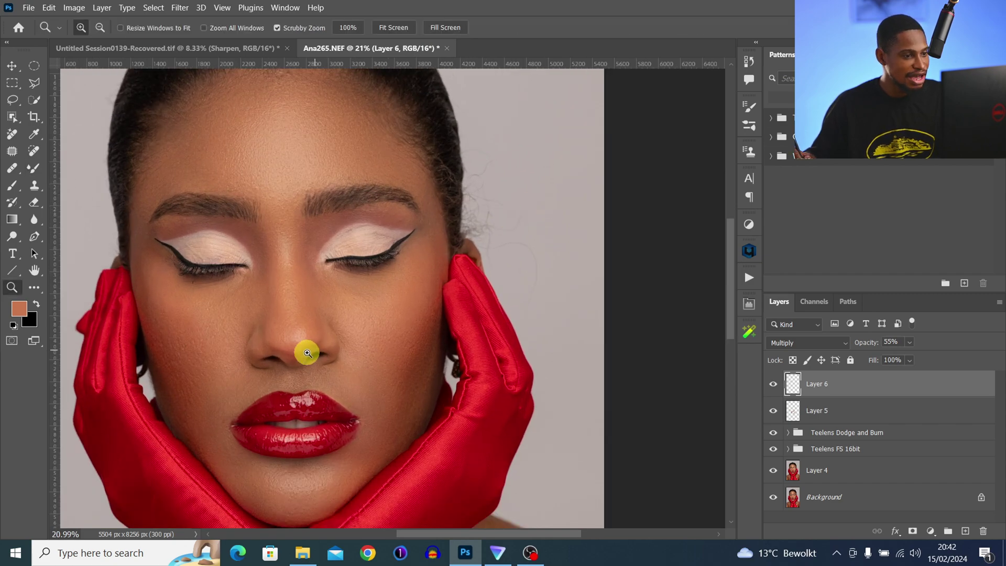
mouse_move(308, 353)
left_mouse_down()
mouse_move(353, 348)
mouse_move(280, 353)
mouse_move(291, 353)
left_mouse_up()
key("b")
key("z")
key("b")
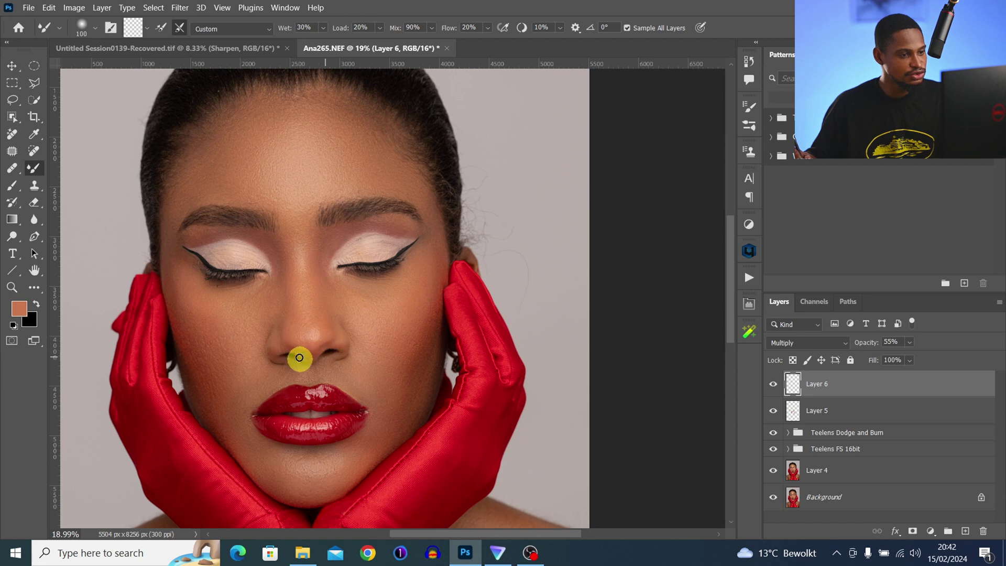
Step: Run the Teelens FS 16bit action with a Gaussian Blur radius of 6.4 pixels for its low layer
left_click(748, 277)
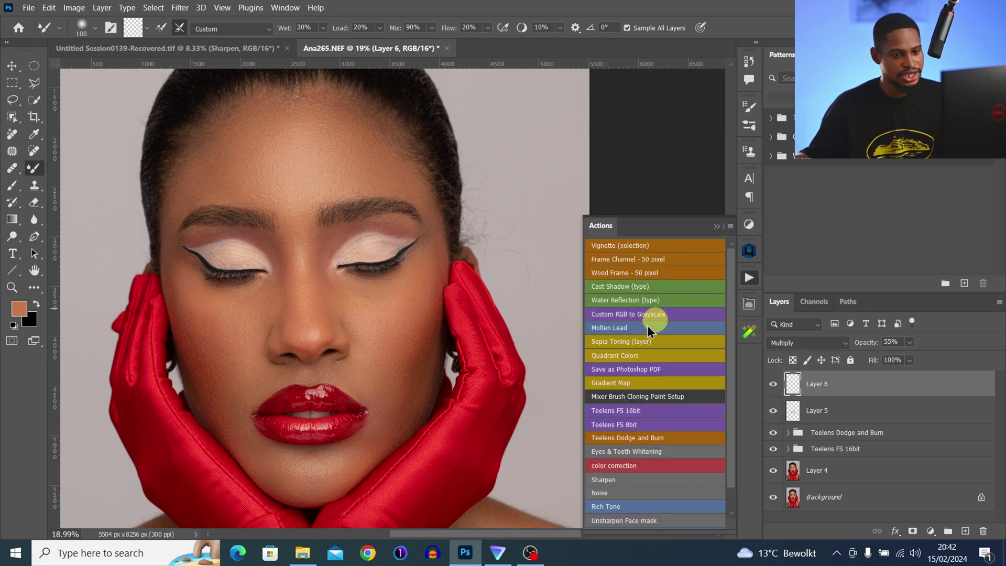
left_click(608, 404)
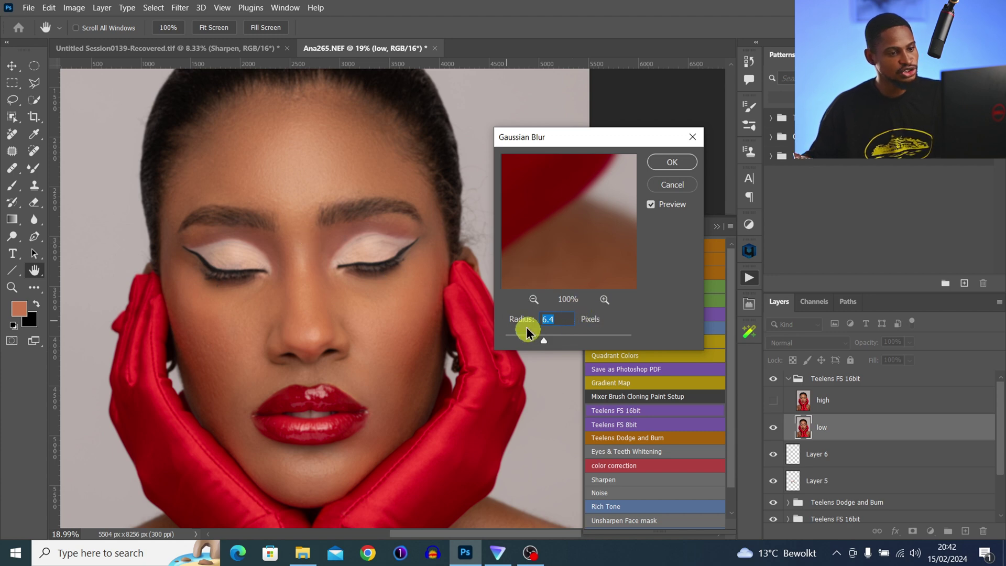
left_click(670, 163)
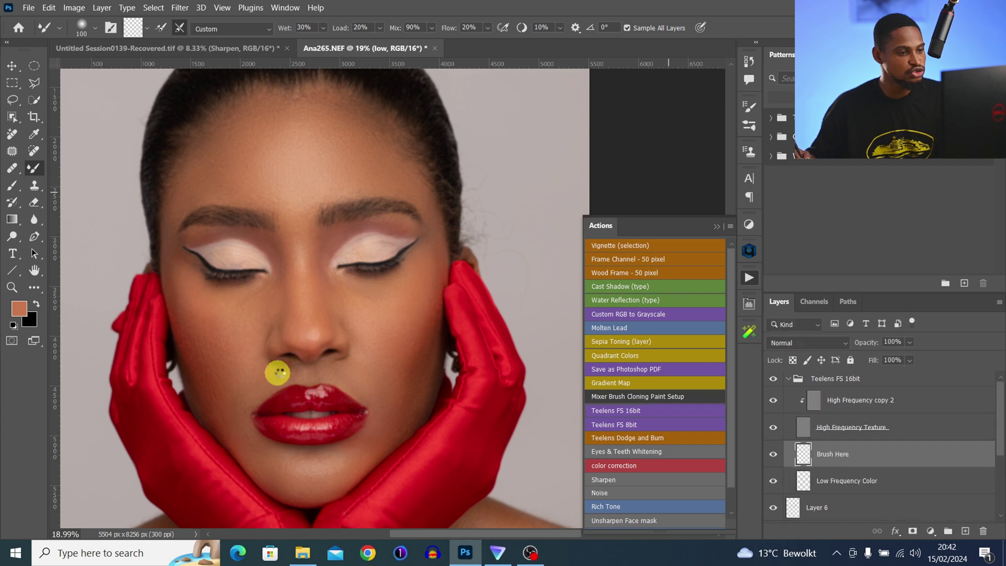
Step: Blend the tones around the nose with the Mixer Brush on the Brush Here layer, hiding High Frequency Texture only while painting
left_click(779, 431)
key("z")
left_click_drag(330, 347, 409, 344)
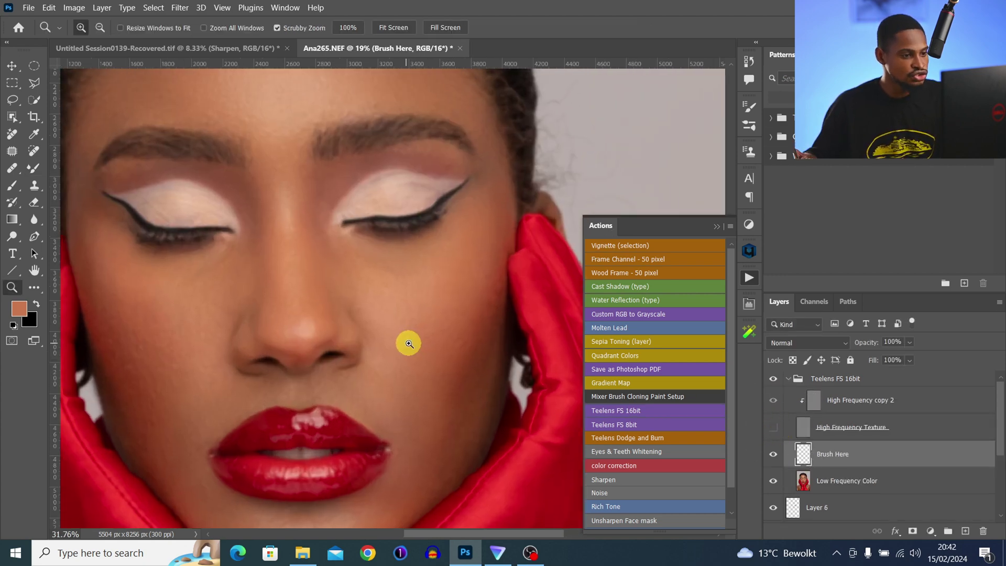
key("b")
left_click(351, 337)
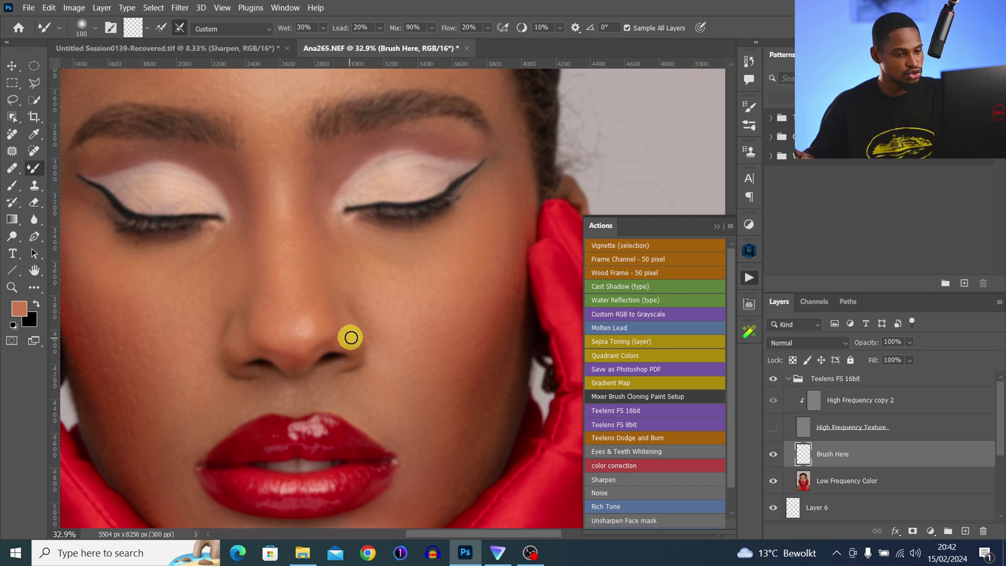
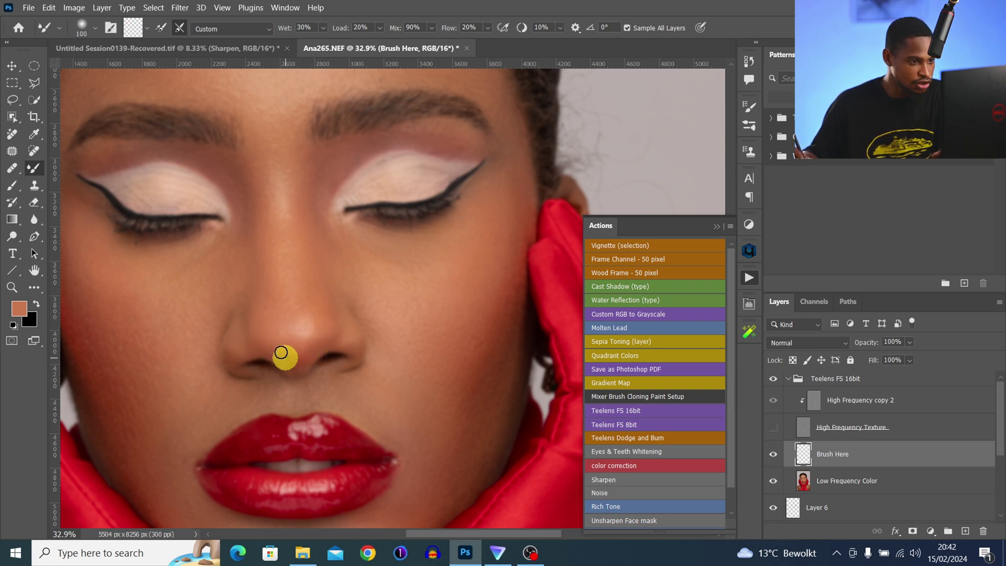
key("bracketright")
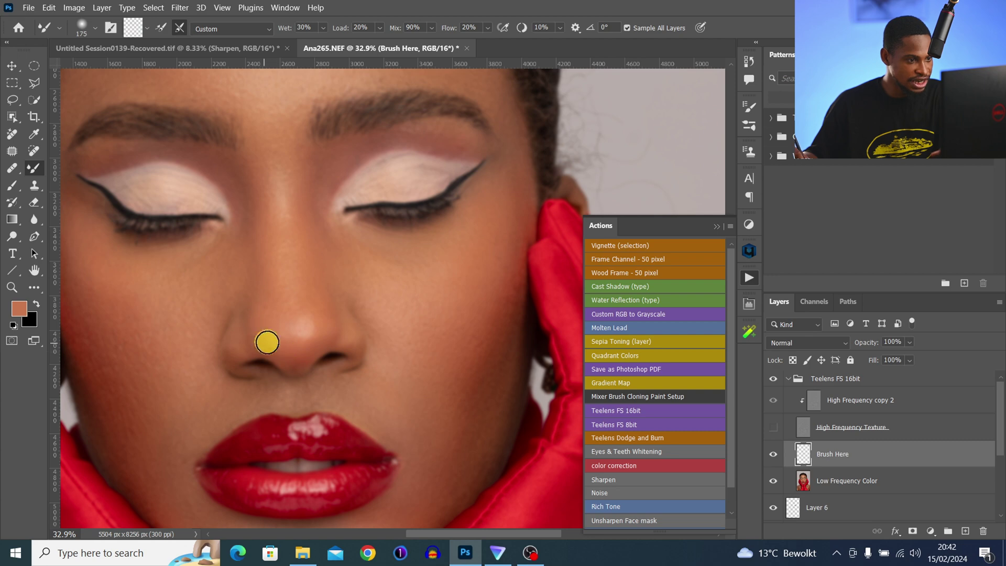
key("bracketright")
key("bracketright")
key("bracketright")
key("bracketright")
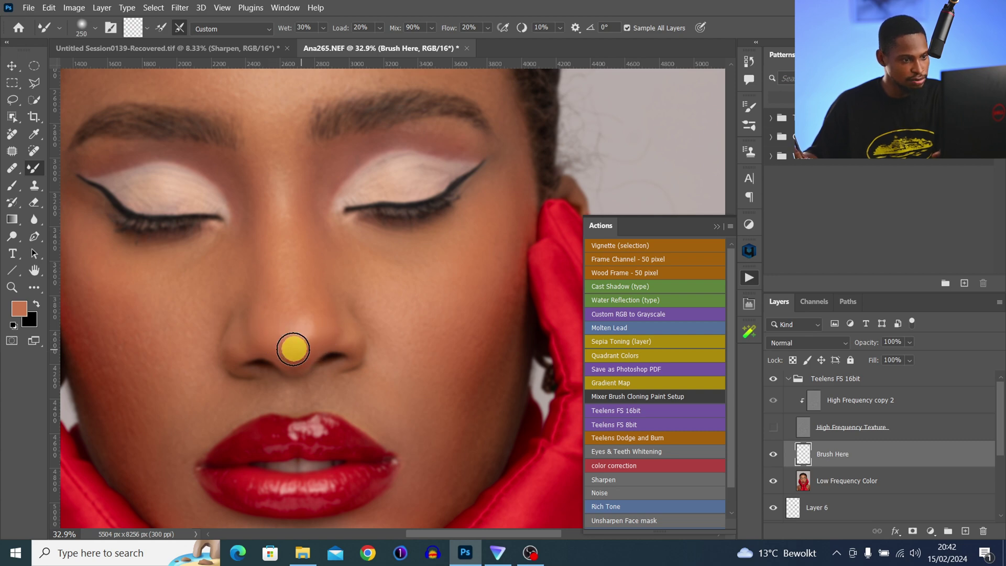
left_click(772, 426)
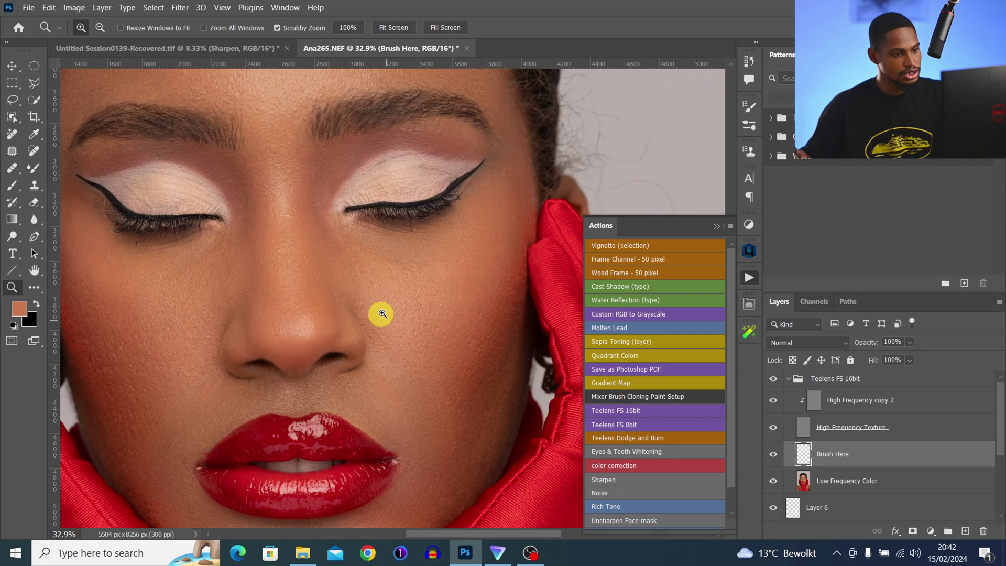
Step: Compare the portrait with and without the Brush Here layer, both close up and in full view
left_click(773, 454)
left_click(773, 454)
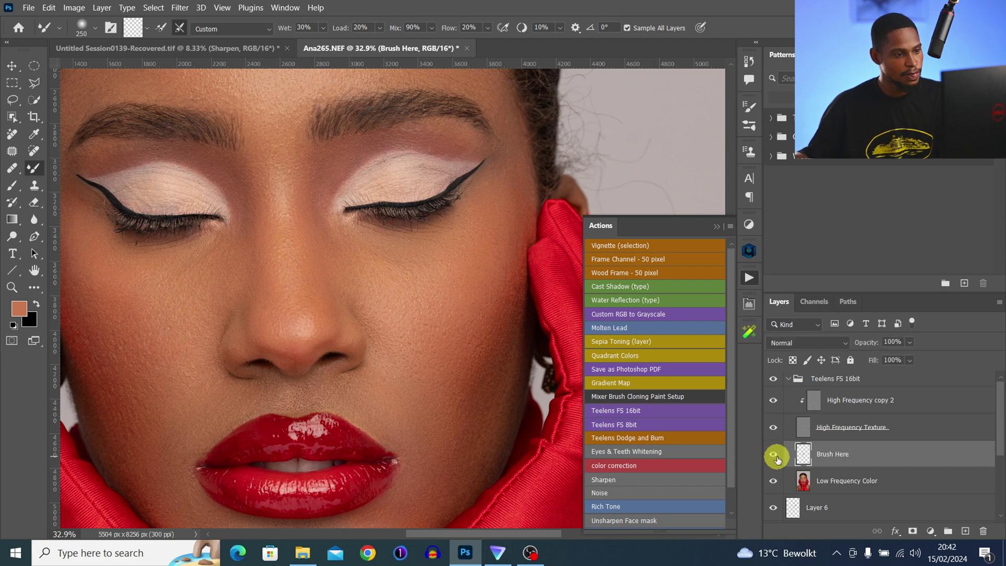
key("z")
left_click_drag(298, 327, 242, 326)
key("b")
left_click(773, 454)
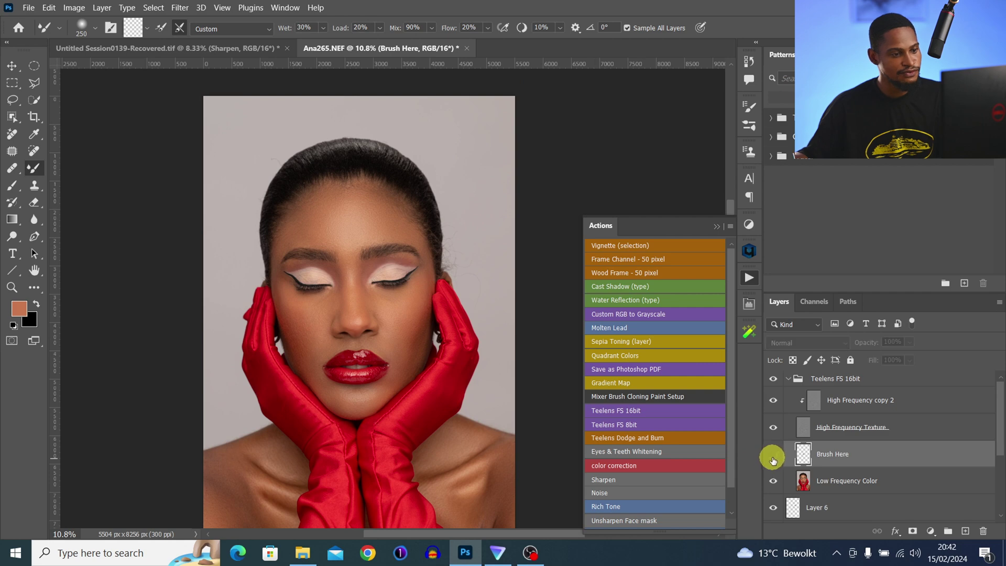
left_click(773, 454)
Step: Add a new layer above the Teelens FS 16bit group and sample the grey backdrop colour beside the hair for the Brush tool
left_click(790, 381)
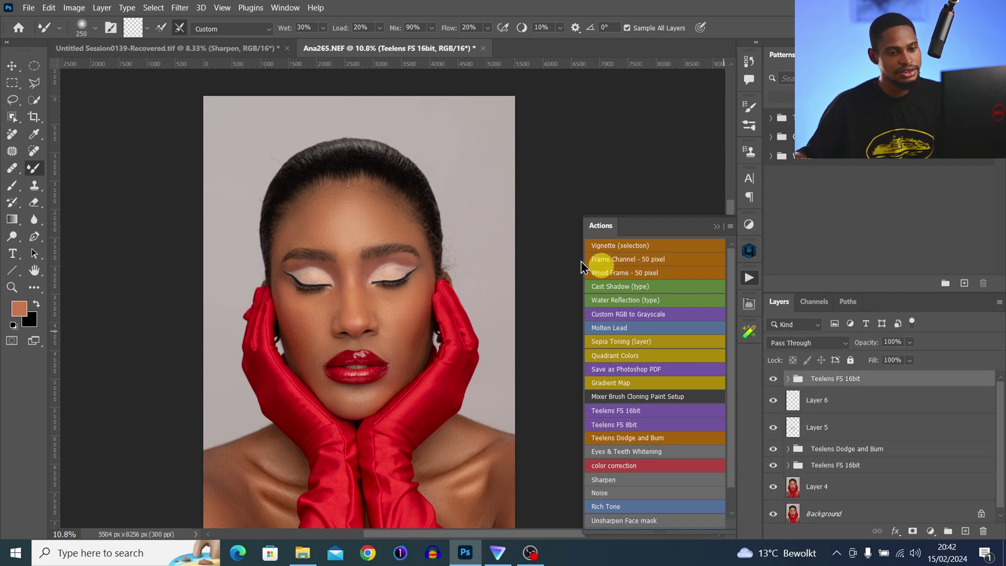
key("z")
left_click_drag(551, 260, 618, 254)
key("b")
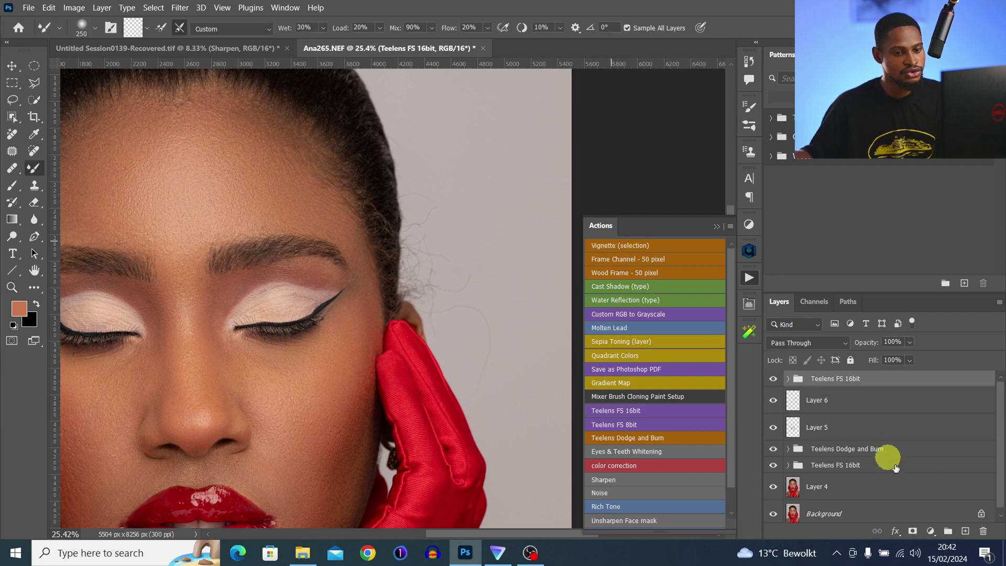
left_click(966, 530)
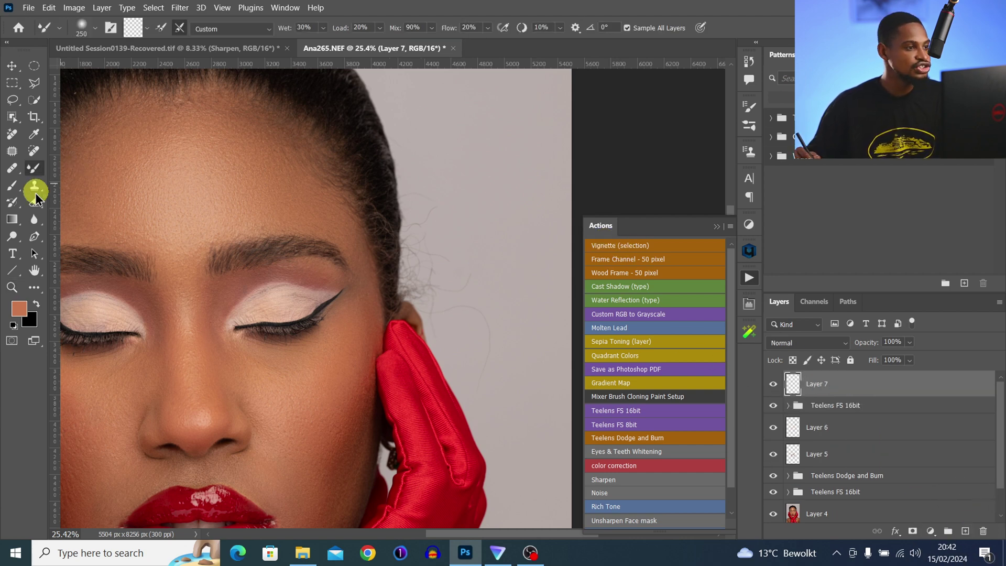
left_click(13, 185)
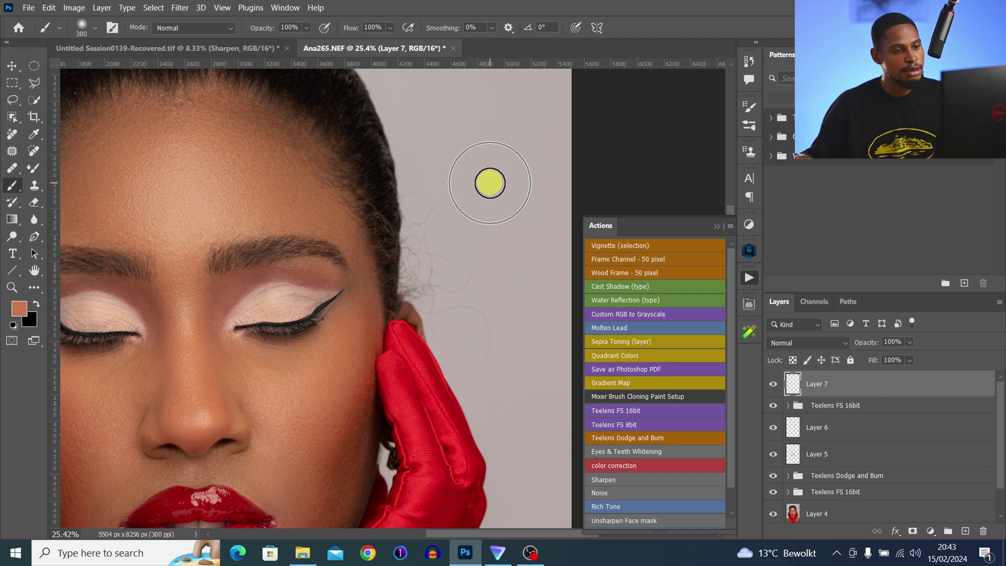
left_click(469, 218, "alt")
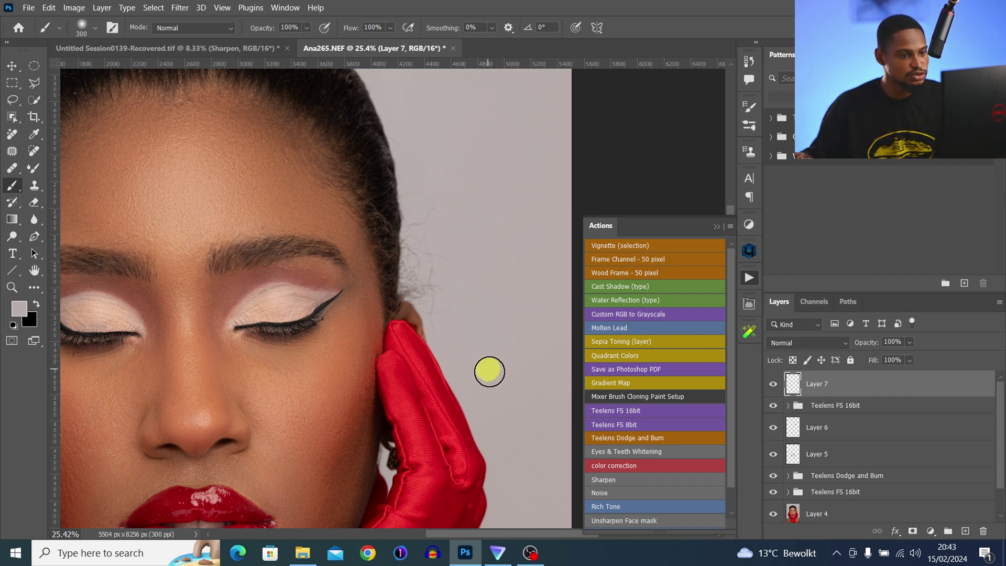
Step: Paint the backdrop colour over the stray hairs near the ear and around the head, reducing the brush size to 100 for the hair edge
mouse_move(440, 242)
left_mouse_down()
mouse_move(431, 202)
mouse_move(455, 236)
left_mouse_up()
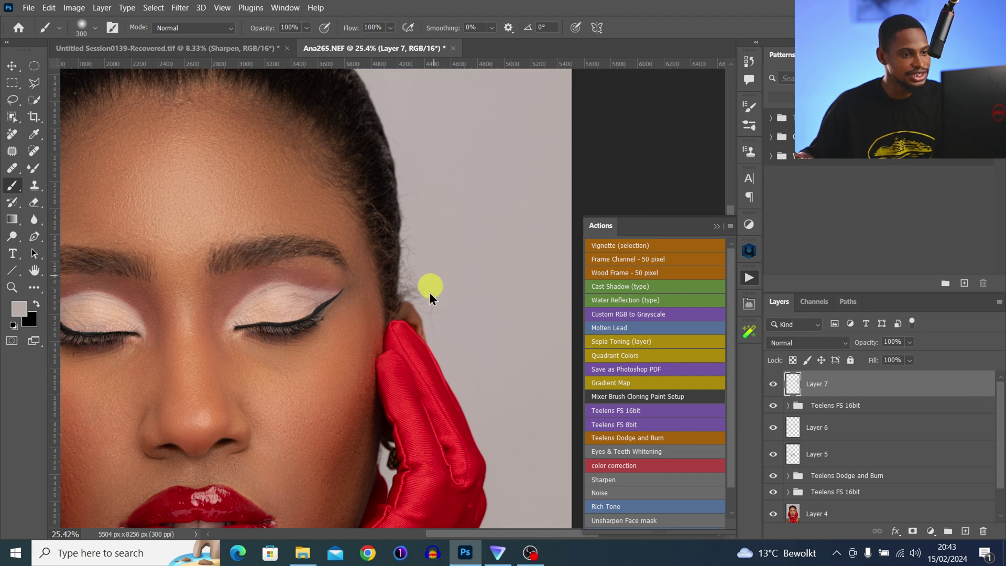
key("bracketleft")
key("bracketleft")
key("bracketleft")
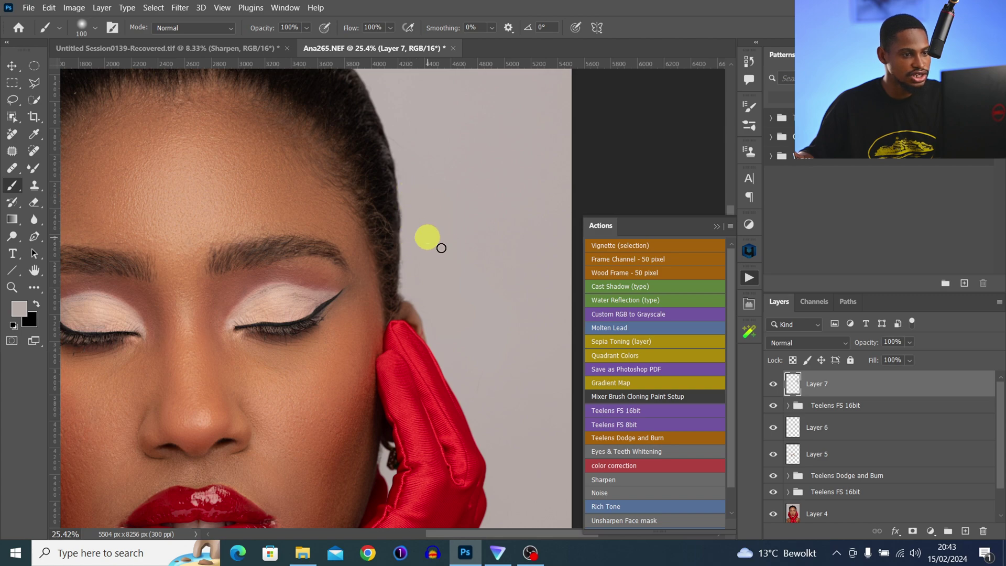
left_click_drag(431, 161, 469, 324)
left_click_drag(487, 205, 603, 251)
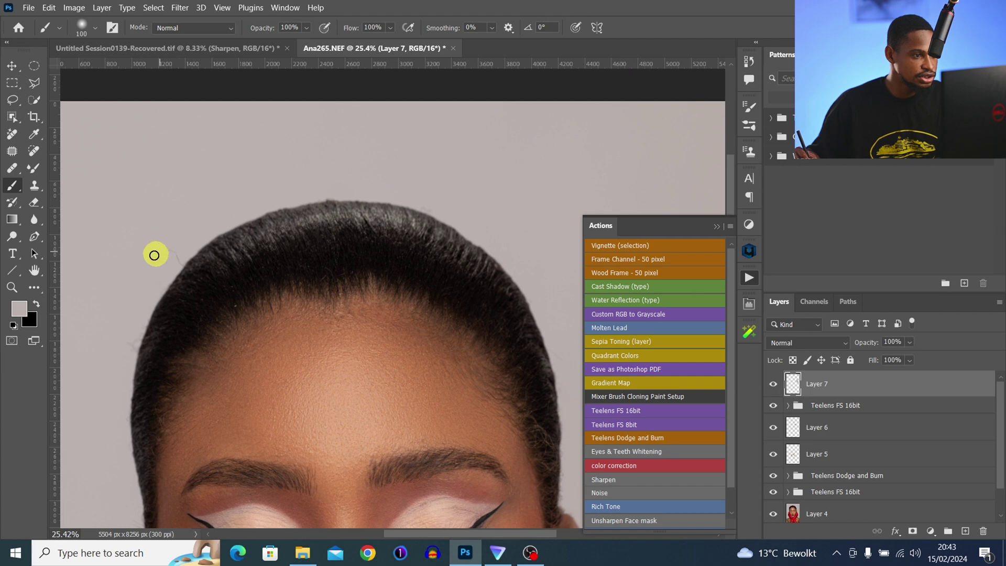
left_click_drag(155, 259, 298, 101)
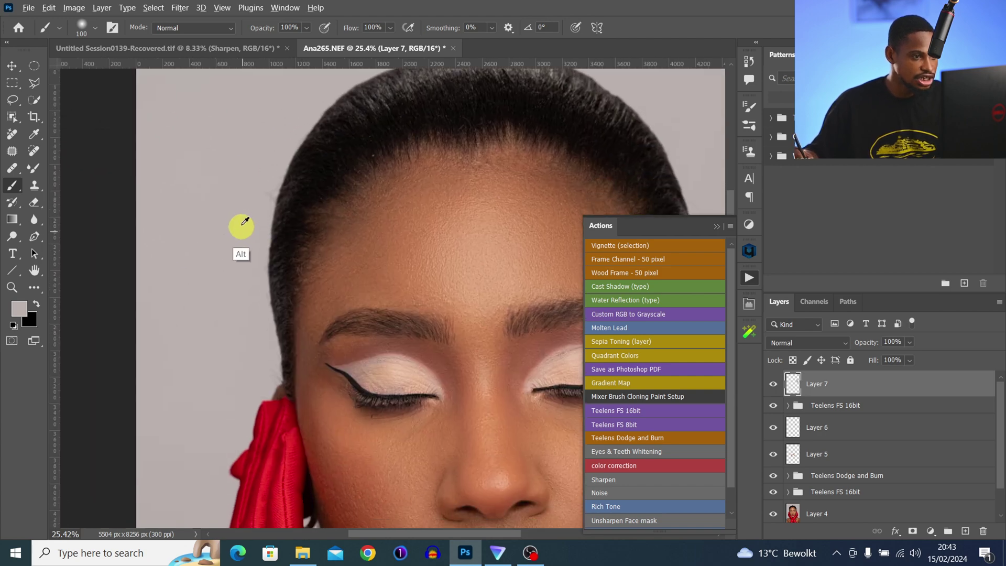
left_click_drag(224, 277, 231, 160)
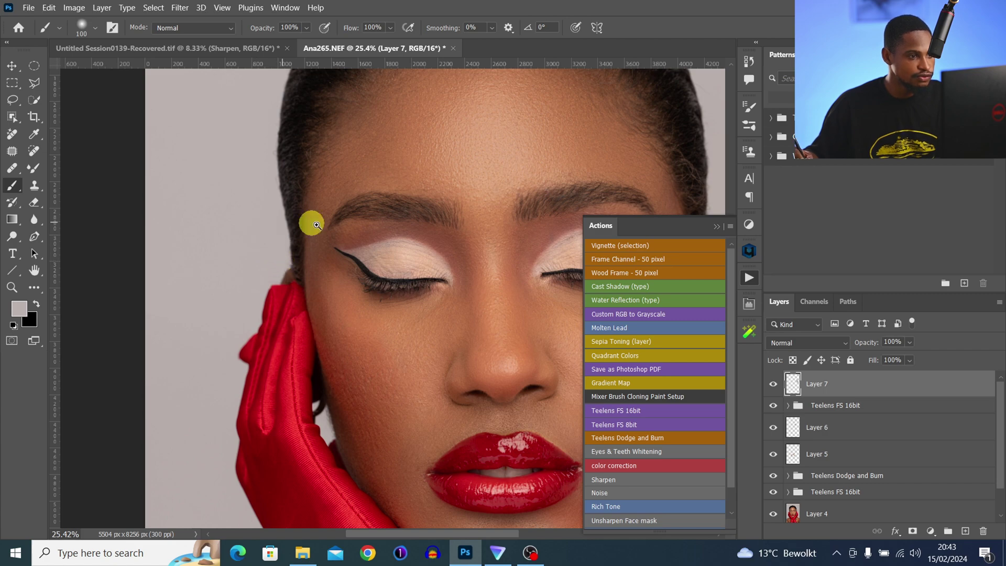
Step: Compare the whole portrait with and without the stray-hair cleanup on Layer 7
key("z")
mouse_move(419, 252)
left_mouse_down()
mouse_move(386, 274)
mouse_move(392, 280)
left_mouse_up()
left_click(429, 224)
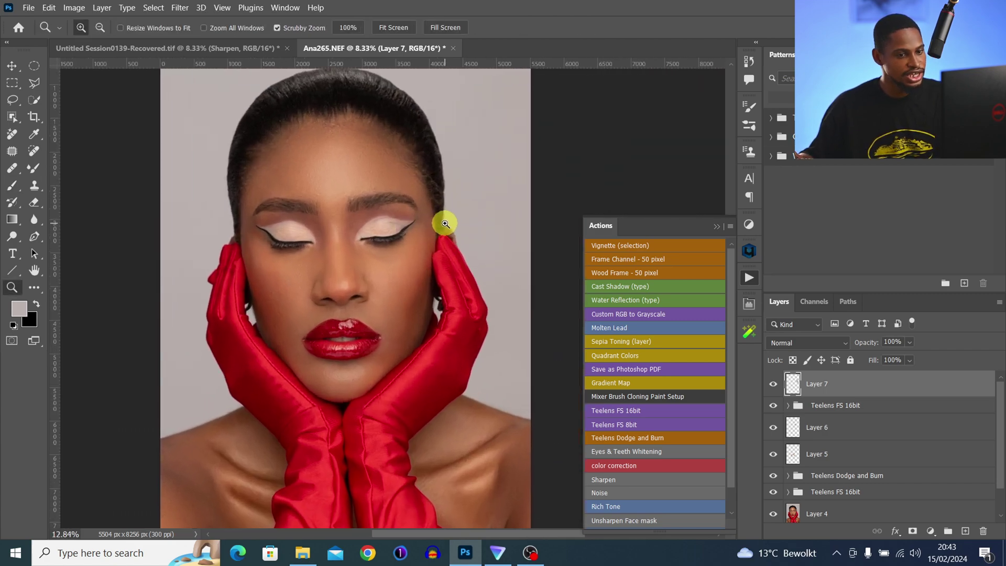
key("b")
left_click(778, 385)
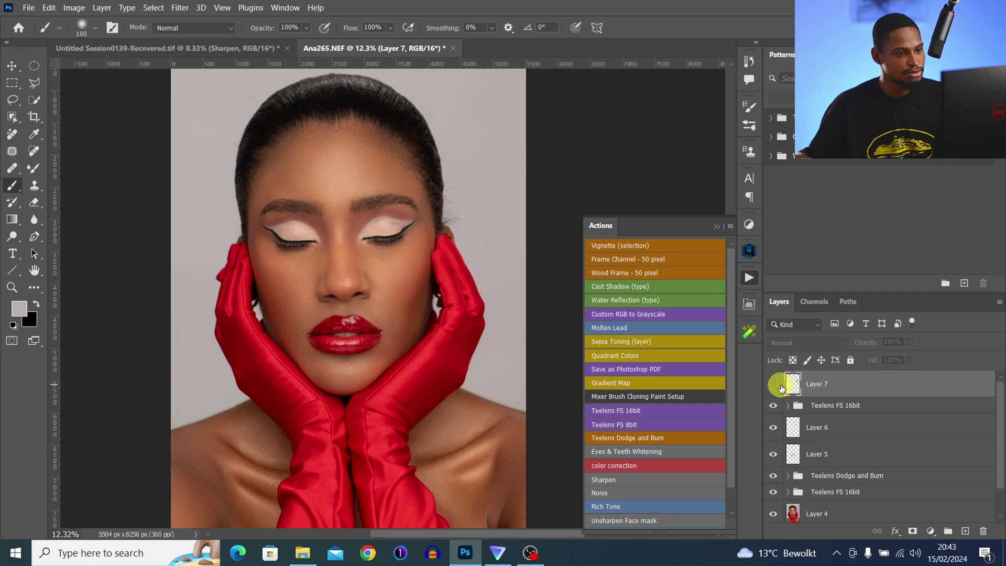
left_click(774, 385)
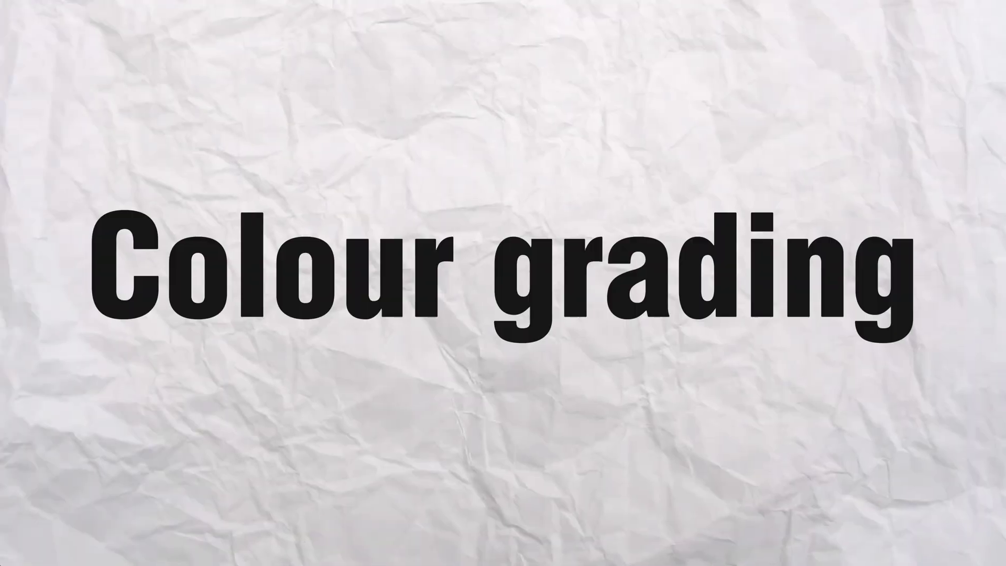
Step: Add a Selective Color adjustment layer and set the Yellows' Cyan to -54%
left_click(748, 224)
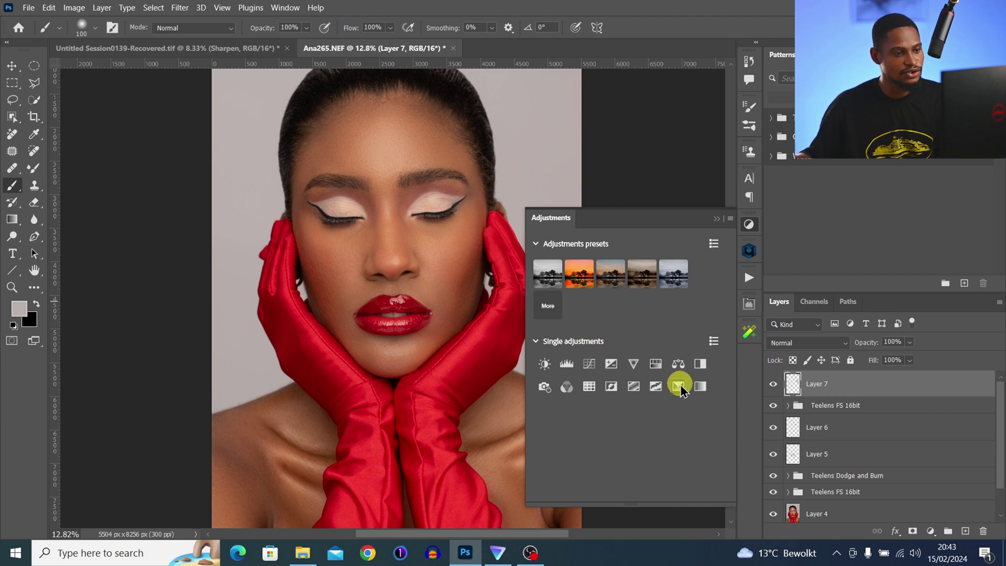
left_click(678, 385)
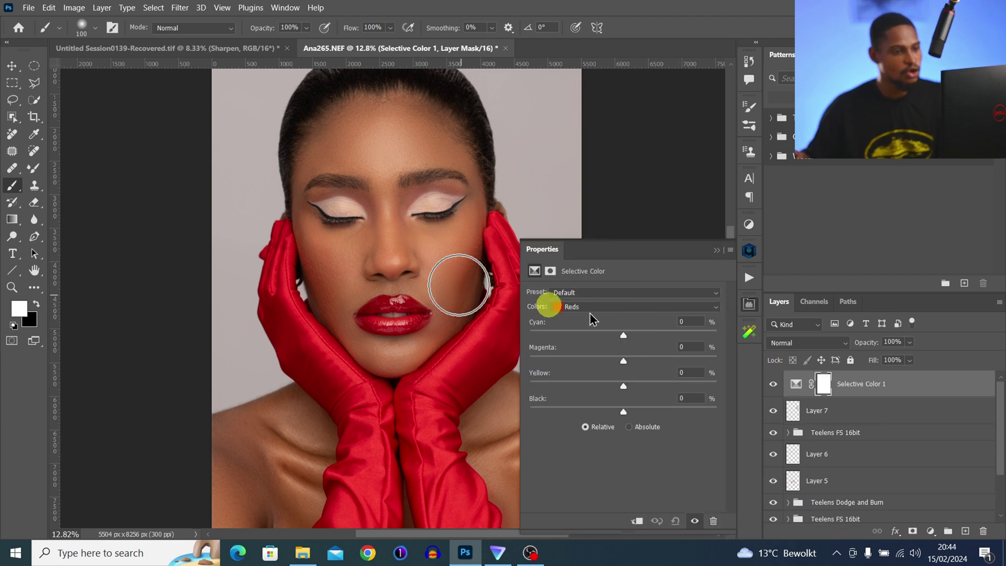
left_click(584, 307)
left_click(581, 327)
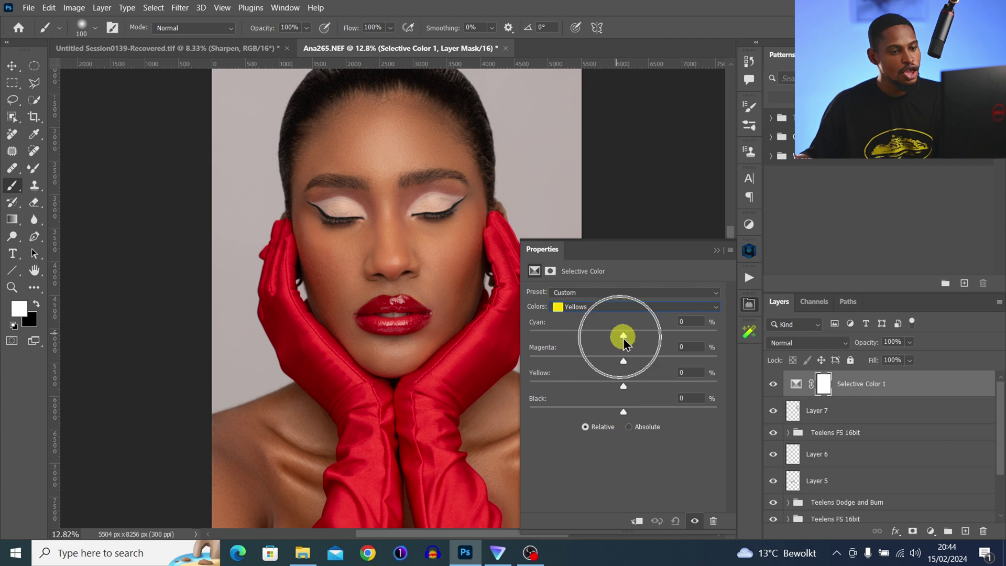
left_click(623, 334)
left_click_drag(623, 334, 680, 339)
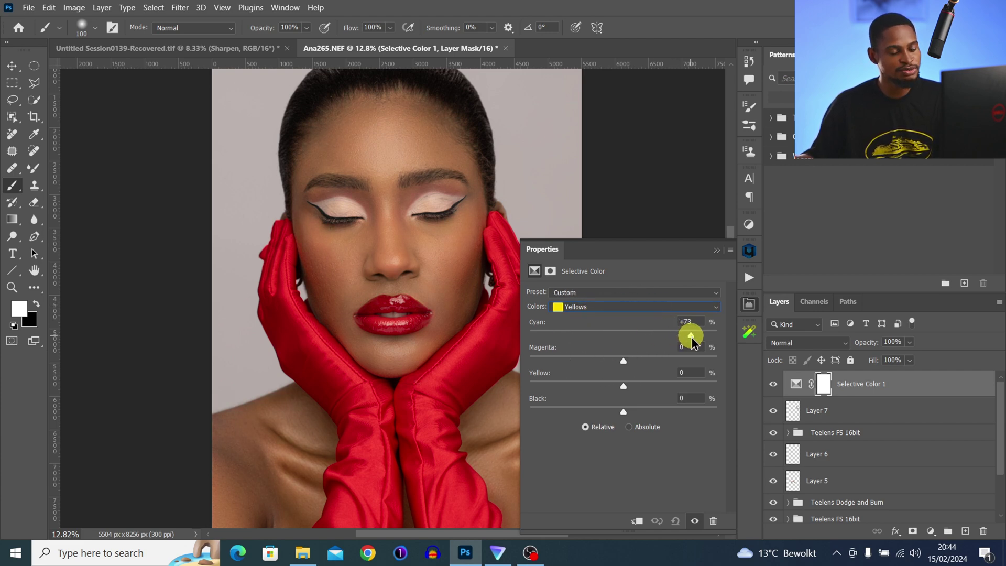
left_click_drag(686, 343, 661, 346)
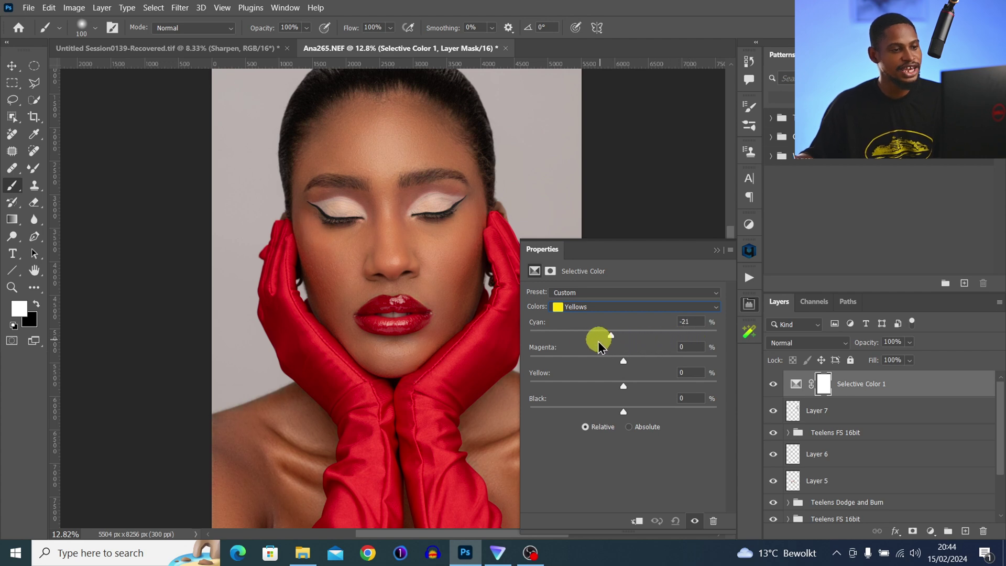
left_click_drag(599, 347, 560, 349)
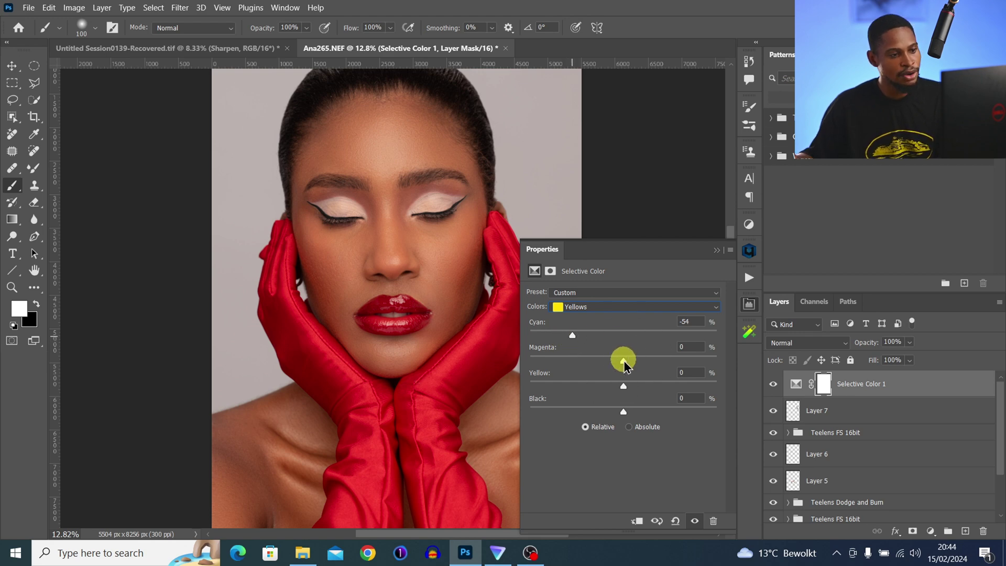
Step: Set the Yellows' Magenta to +8% and Black to +5% in the Selective Color adjustment
left_click(624, 359)
left_click_drag(631, 357, 635, 359)
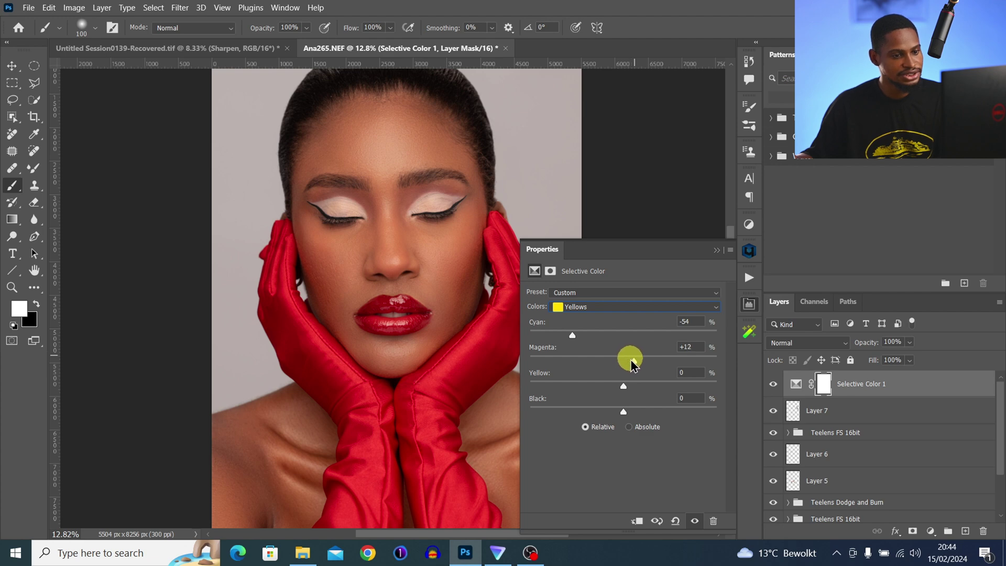
left_click(622, 411)
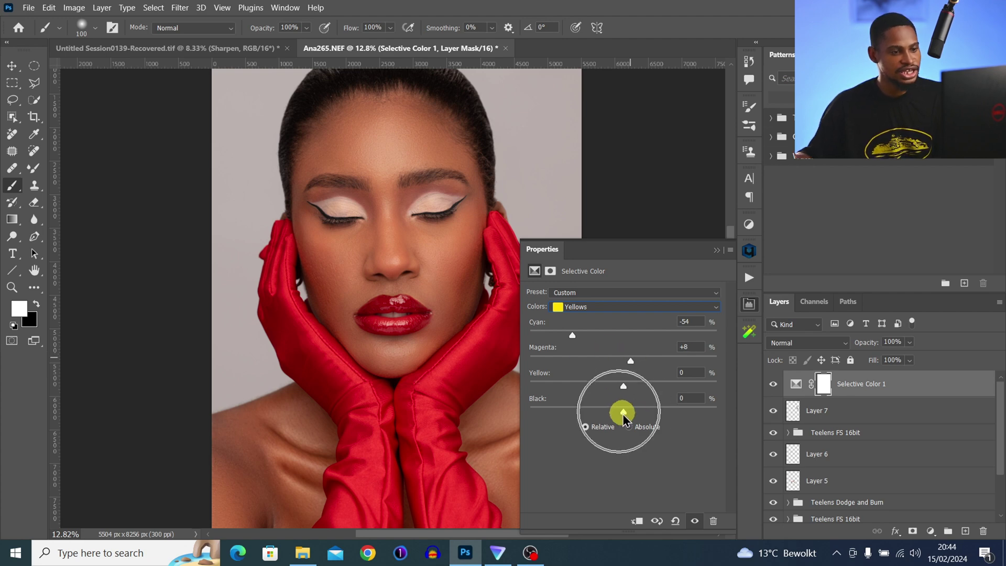
left_click(623, 412)
left_click(629, 412)
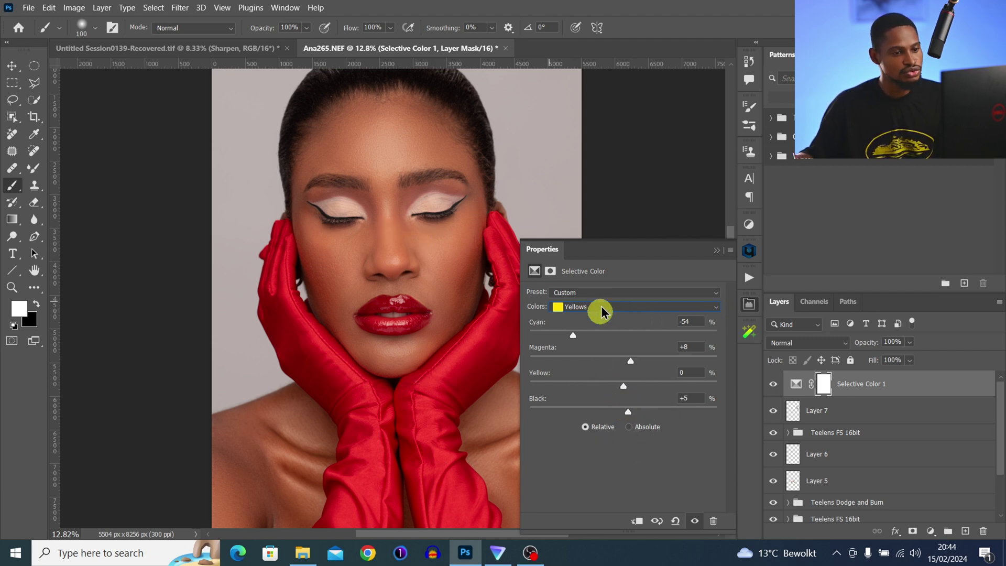
Step: Adjust the Reds in the Selective Color adjustment to Cyan +7%, Magenta +5% and Yellow -5%
left_click(601, 311)
left_click(585, 312)
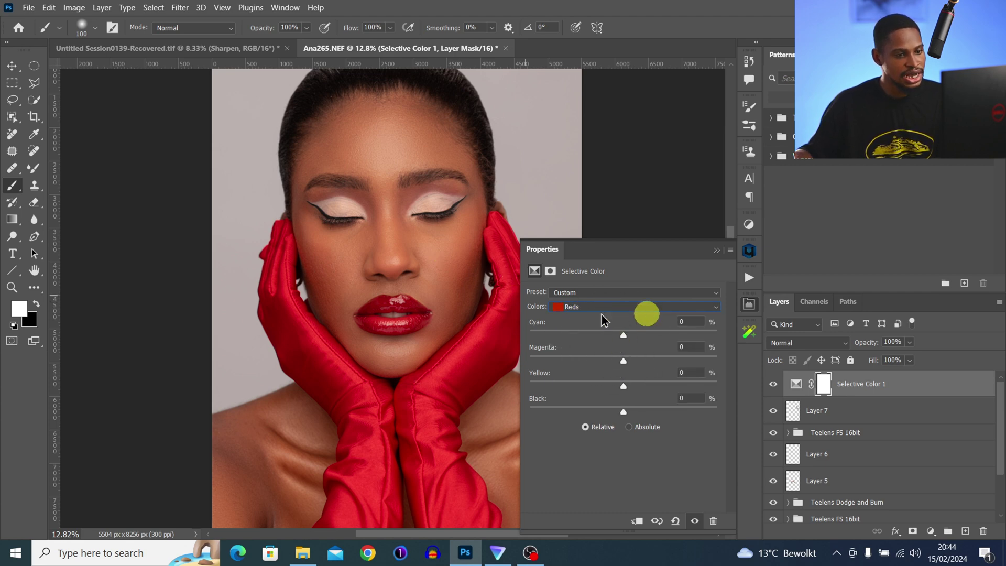
left_click_drag(628, 332, 630, 334)
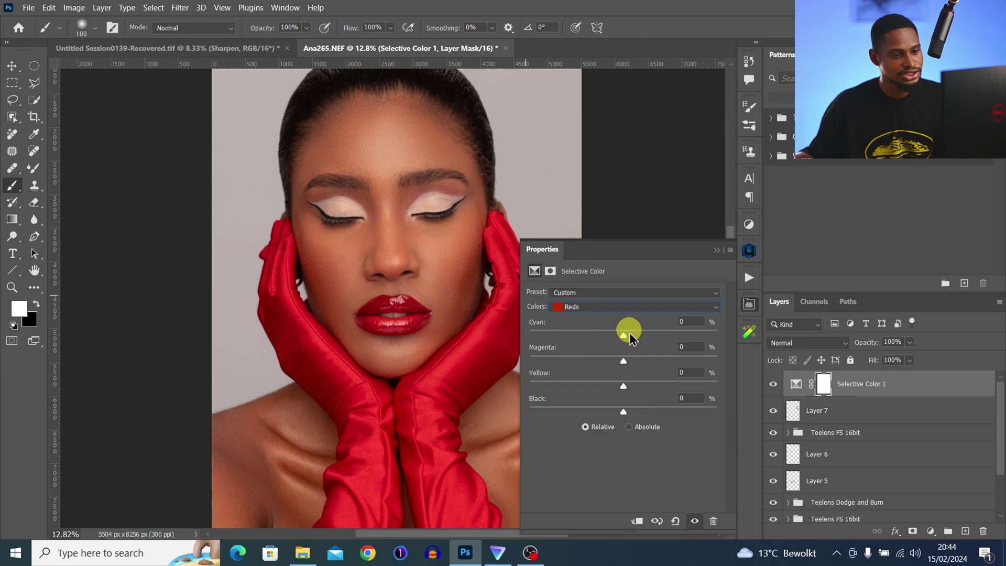
left_click(623, 360)
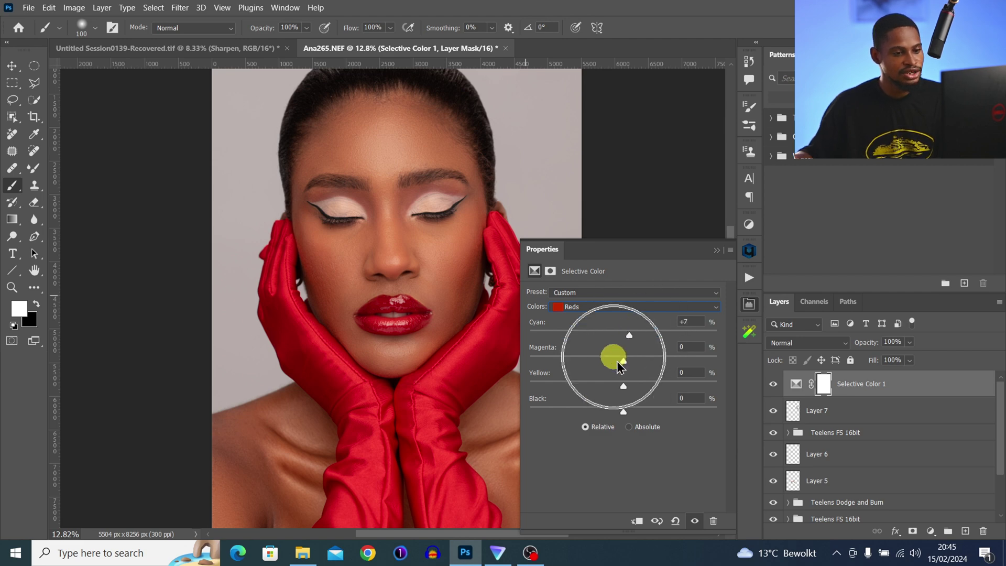
key("ctrl")
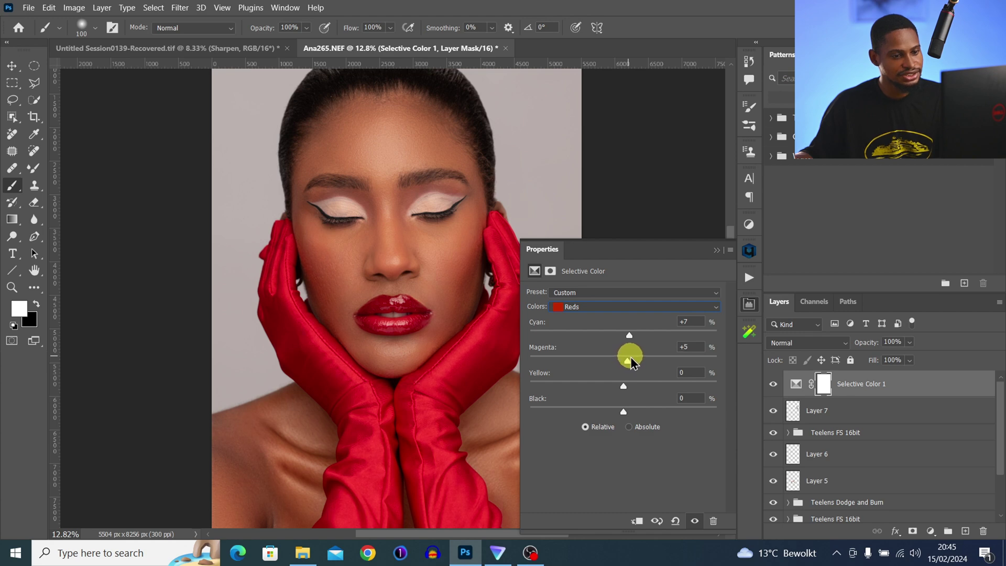
key("ctrl")
key("ctrl")
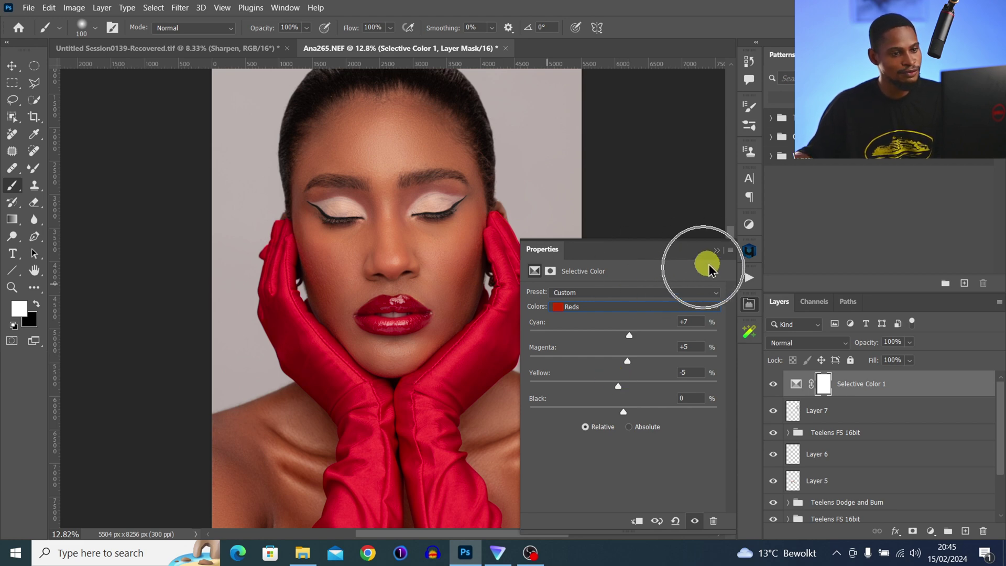
left_click(716, 251)
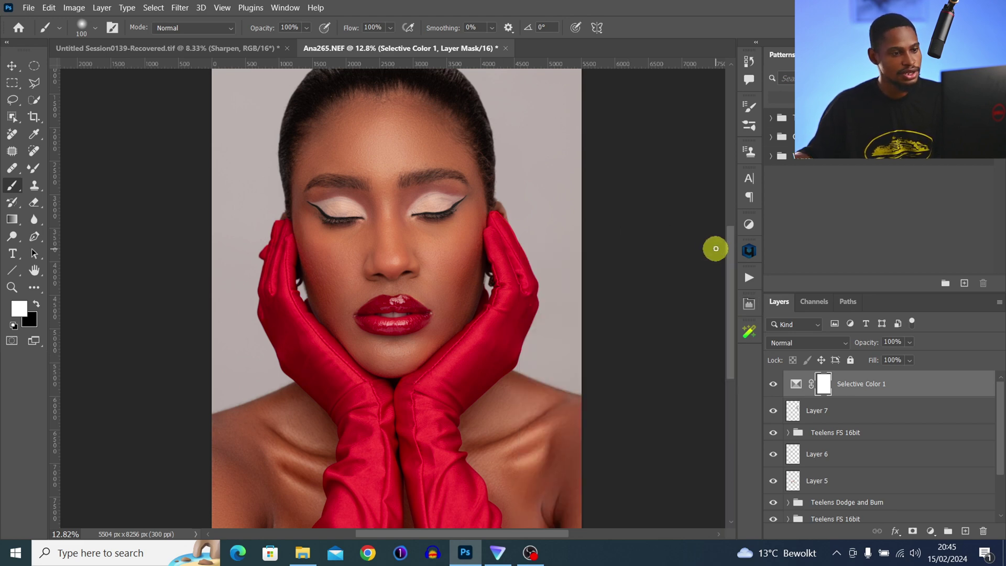
Step: Lower the Selective Color 1 layer's opacity to 78%, comparing the portrait with and without the adjustment
left_click(774, 385)
left_click(774, 384)
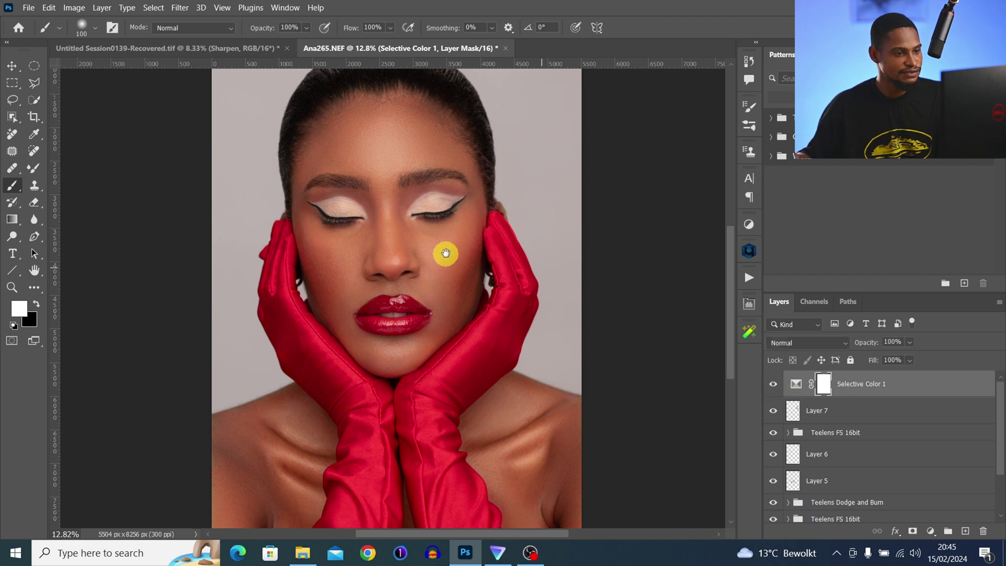
left_click_drag(444, 251, 526, 259)
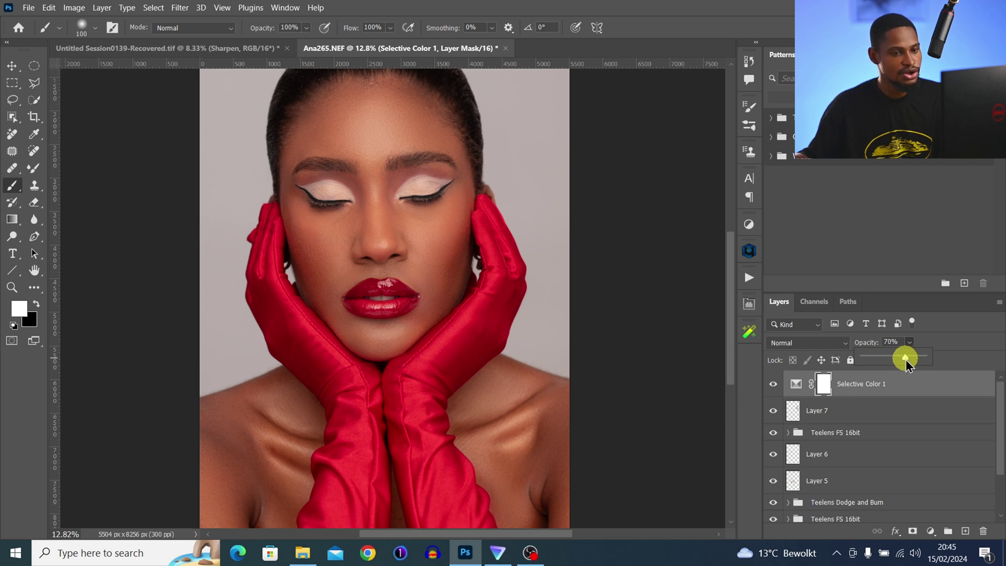
left_click_drag(908, 360, 912, 359)
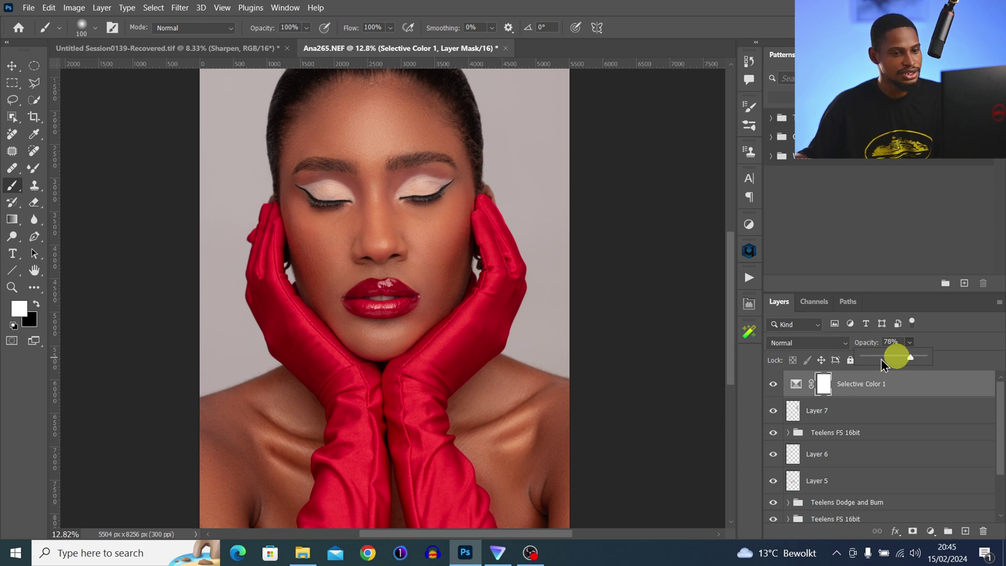
left_click(773, 384)
left_click(781, 385)
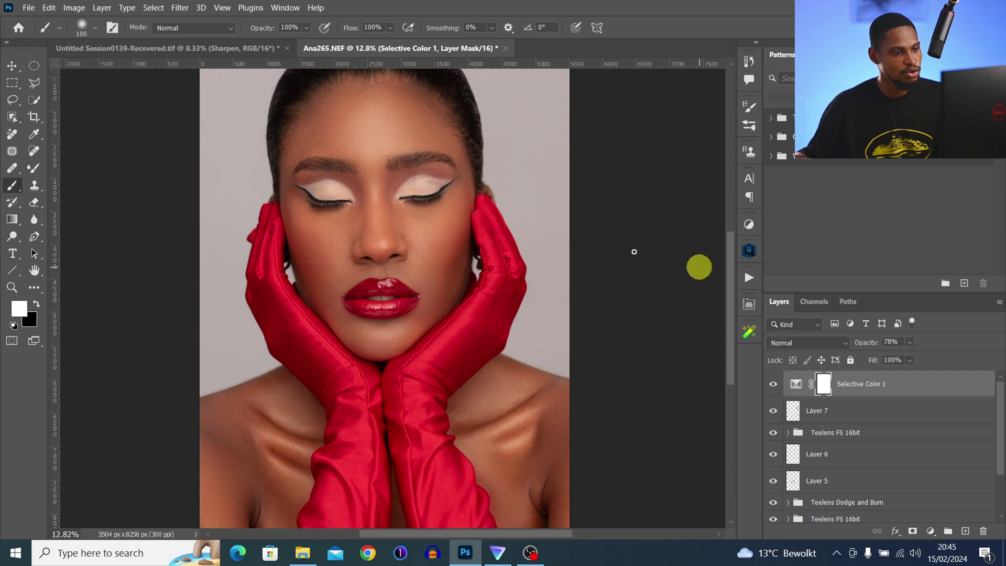
Step: Run the Teelens Dodge and Burn action above the Selective Color 1 layer
key("z")
mouse_move(422, 218)
left_mouse_down()
mouse_move(435, 286)
mouse_move(388, 281)
mouse_move(405, 287)
left_mouse_up()
key("b")
key("z")
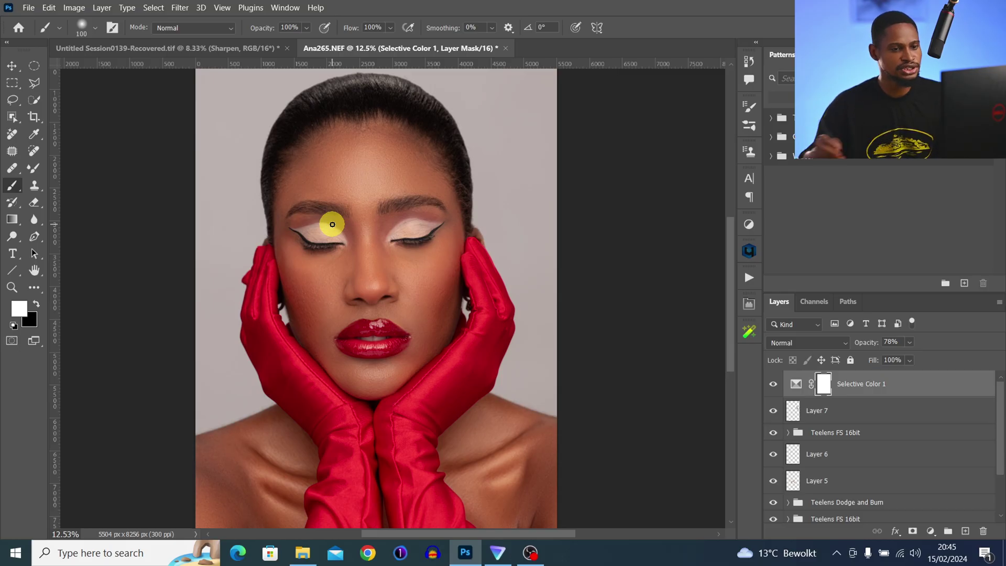
left_click(749, 277)
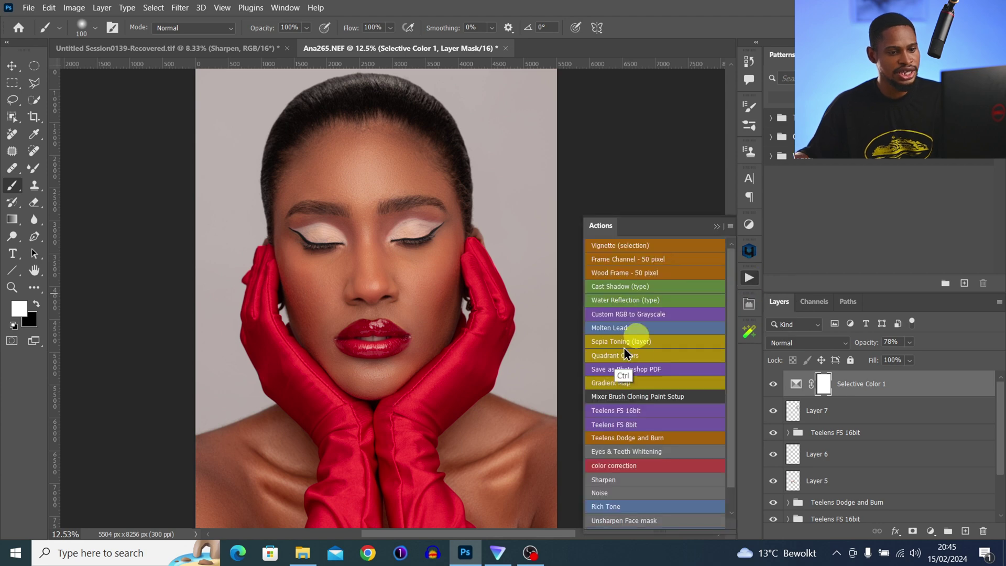
left_click(634, 435)
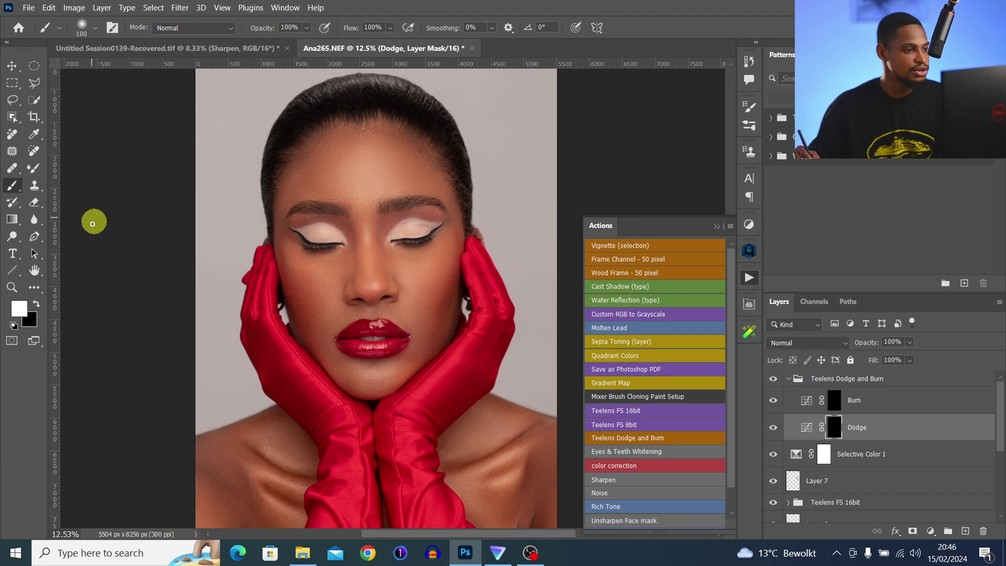
Step: Paint white brush strokes across the centre of the forehead on the Dodge mask with a brush of about 175 px
left_click(12, 185)
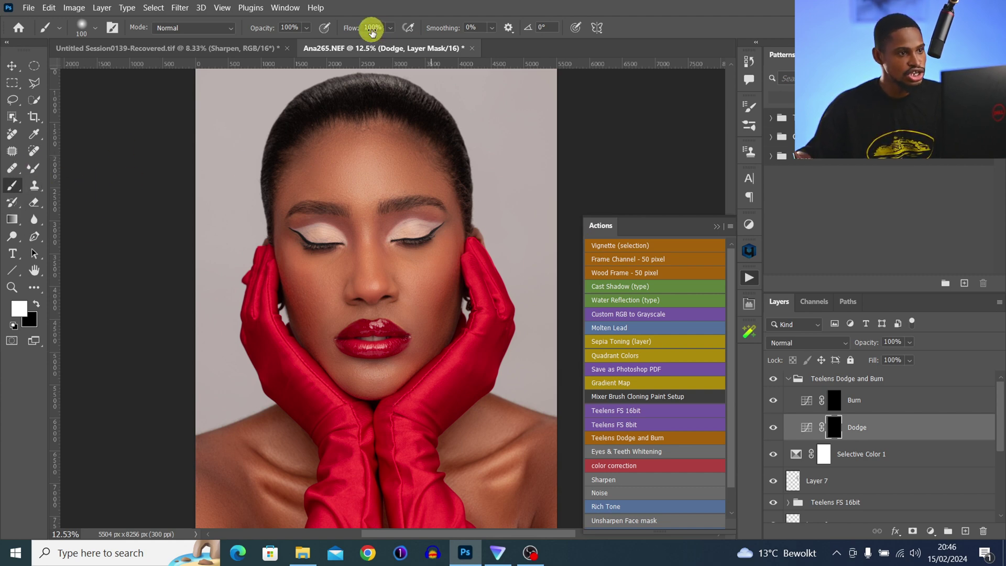
left_click(400, 31)
key("bracketright")
key("bracketright")
key("bracketright")
key("bracketright")
key("bracketright")
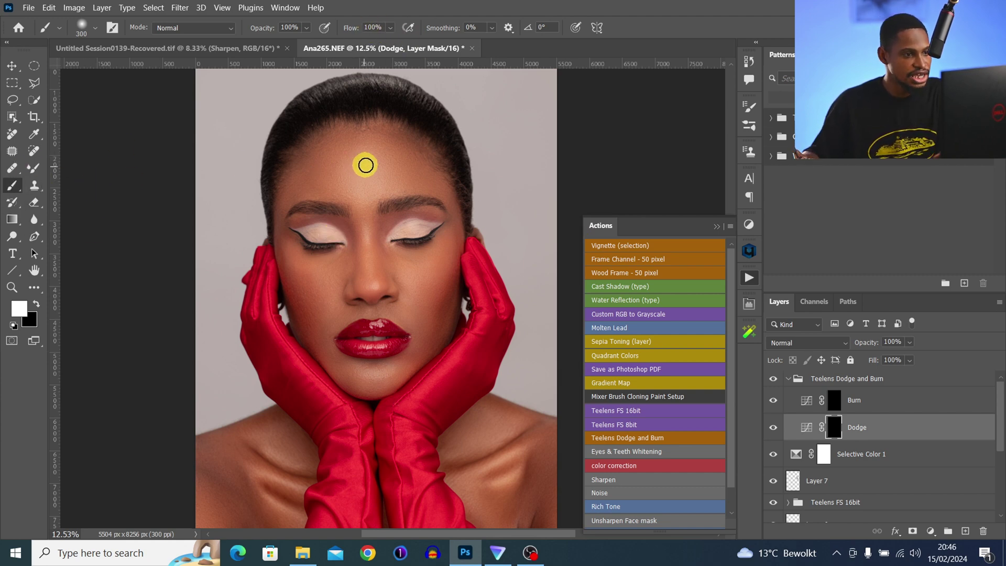
key("bracketleft")
key("bracketleft")
mouse_move(358, 165)
left_mouse_down()
mouse_move(377, 174)
mouse_move(352, 183)
left_mouse_up()
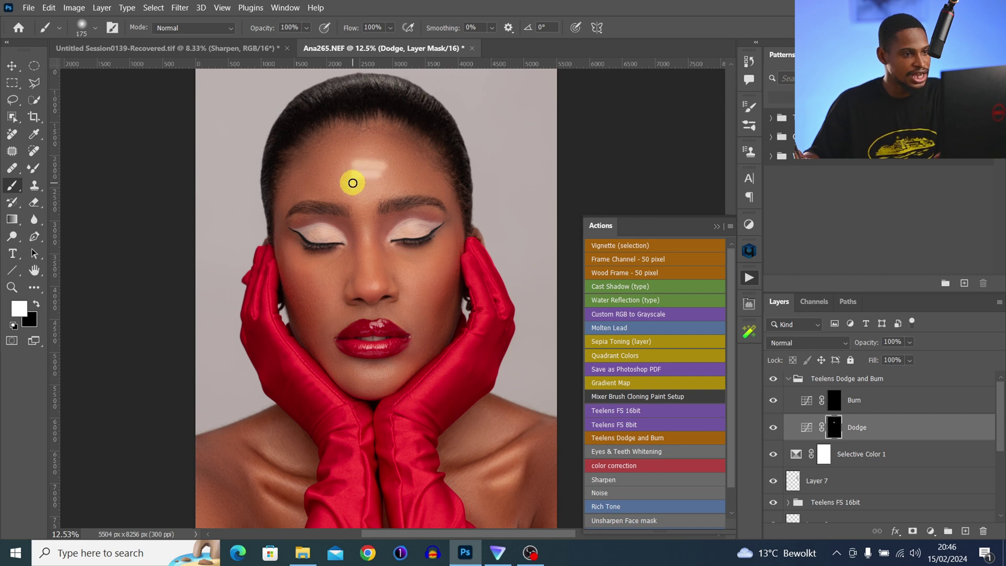
Step: Paint dodge highlights on the nose bridge, both cheeks beneath the eyes and the nose with a smaller brush
key("bracketleft")
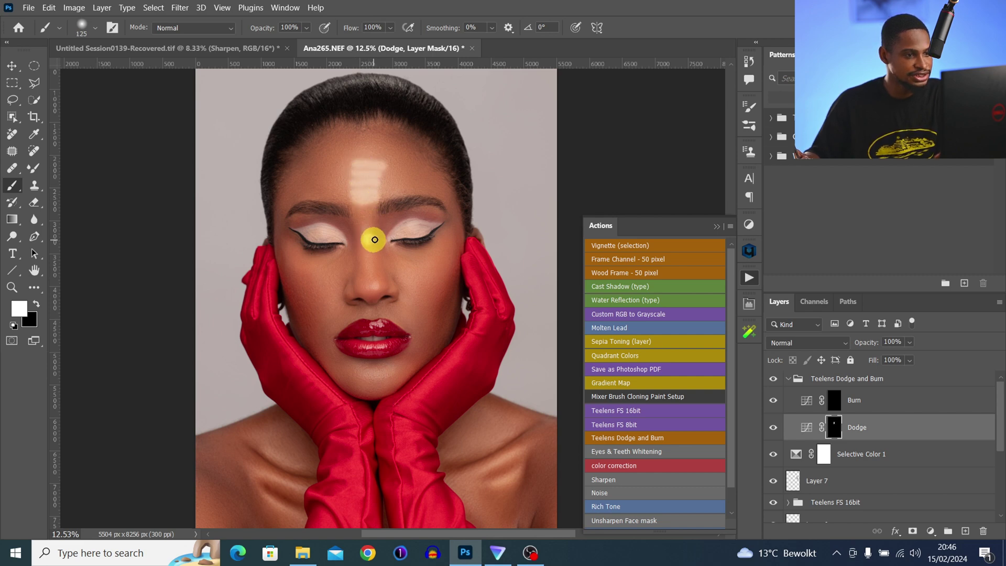
left_click_drag(375, 239, 368, 241)
left_click_drag(425, 264, 409, 298)
left_click_drag(316, 271, 336, 308)
key("bracketleft")
key("bracketleft")
key("bracketleft")
left_click(375, 287)
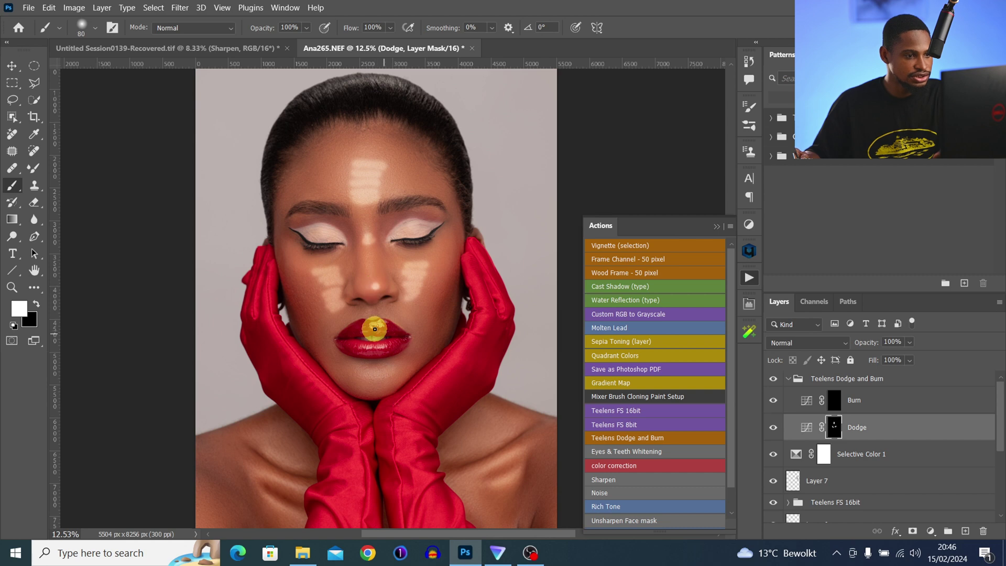
Step: Paint dodge highlights on the chin, the collarbones and the shoulders, varying the brush between about 80 and 125 px
key("bracketright")
key("bracketright")
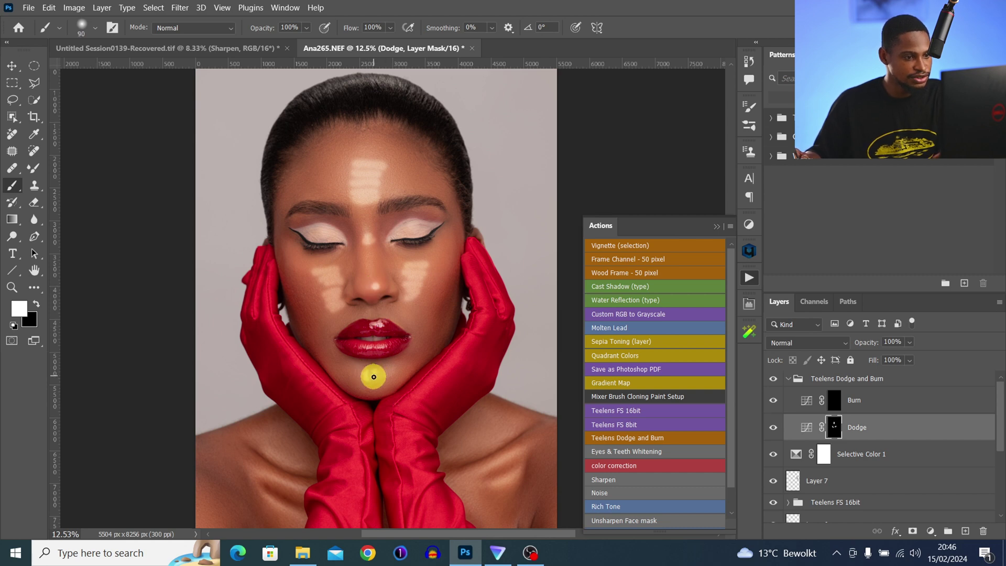
left_click_drag(391, 370, 360, 371)
key("bracketleft")
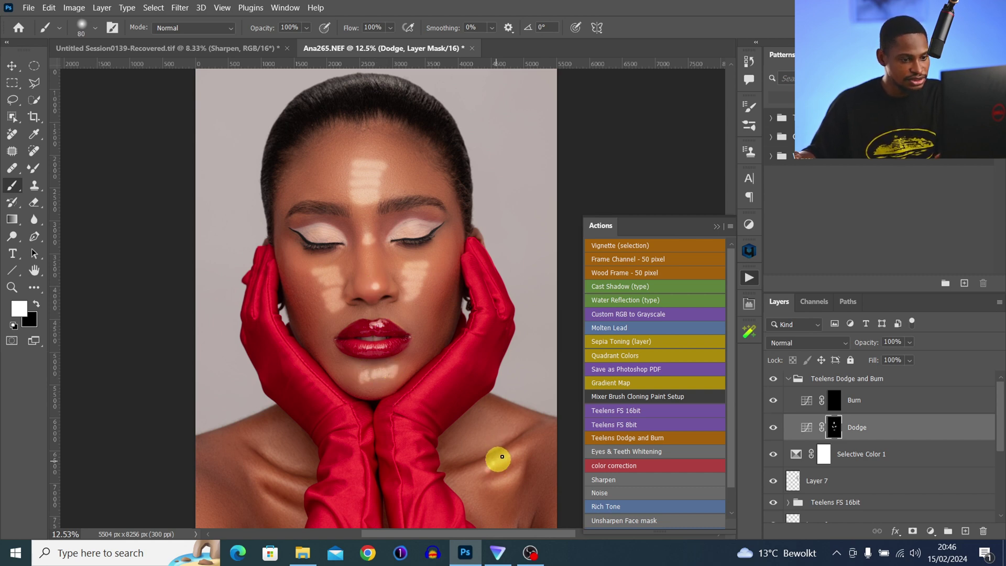
left_click_drag(498, 466, 501, 479)
key("bracketright")
left_click_drag(501, 479, 517, 474)
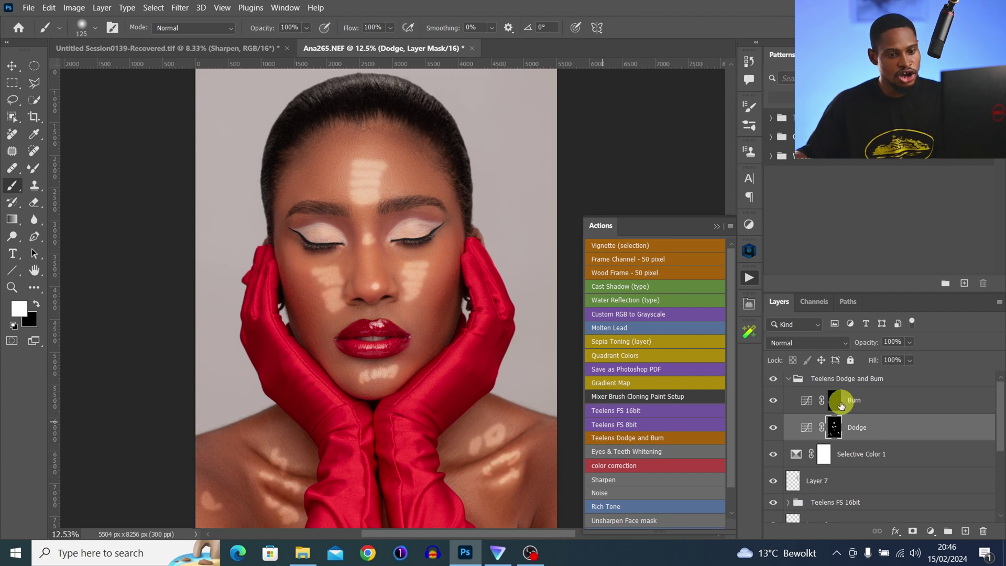
Step: Paint white contour strokes on the Burn mask around the forehead, nose sides, outer cheeks and shoulders with a 90 px brush
left_click(840, 404)
key("bracketleft")
key("bracketleft")
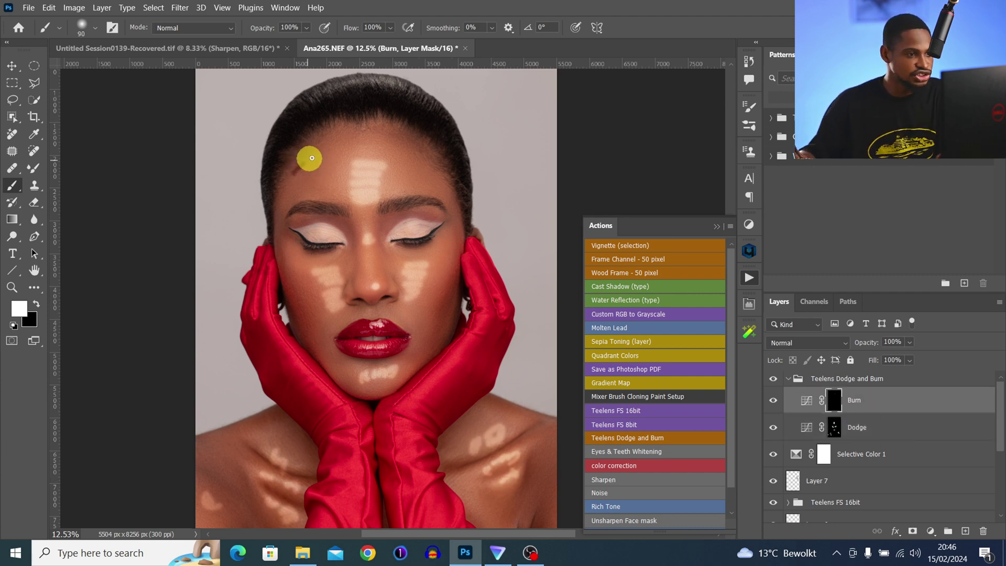
left_click_drag(311, 158, 331, 180)
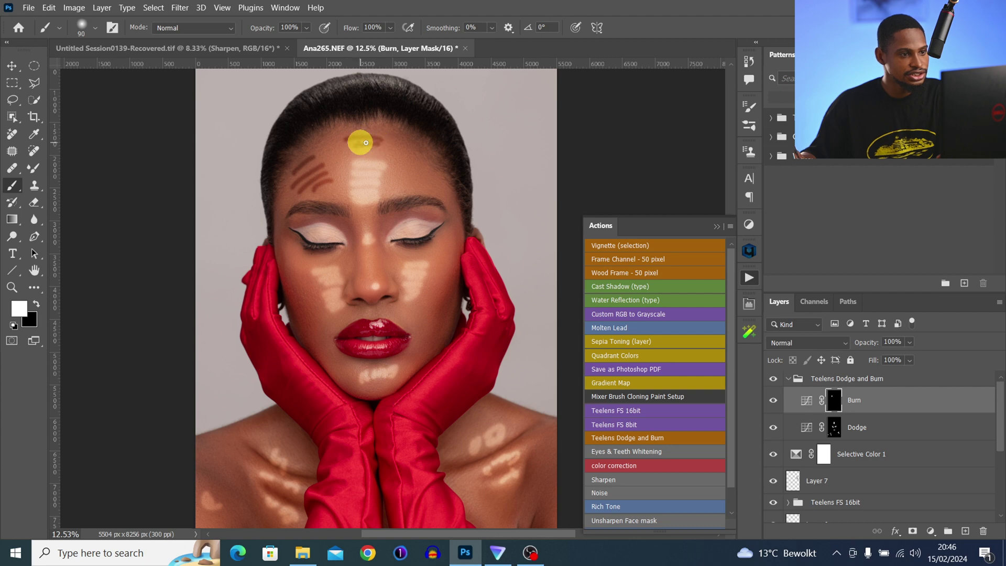
left_click_drag(365, 142, 425, 177)
mouse_move(428, 296)
left_mouse_down()
mouse_move(448, 276)
mouse_move(451, 297)
mouse_move(423, 331)
left_mouse_up()
mouse_move(296, 299)
left_mouse_down()
mouse_move(294, 265)
mouse_move(289, 285)
mouse_move(310, 316)
mouse_move(309, 298)
mouse_move(351, 288)
left_mouse_up()
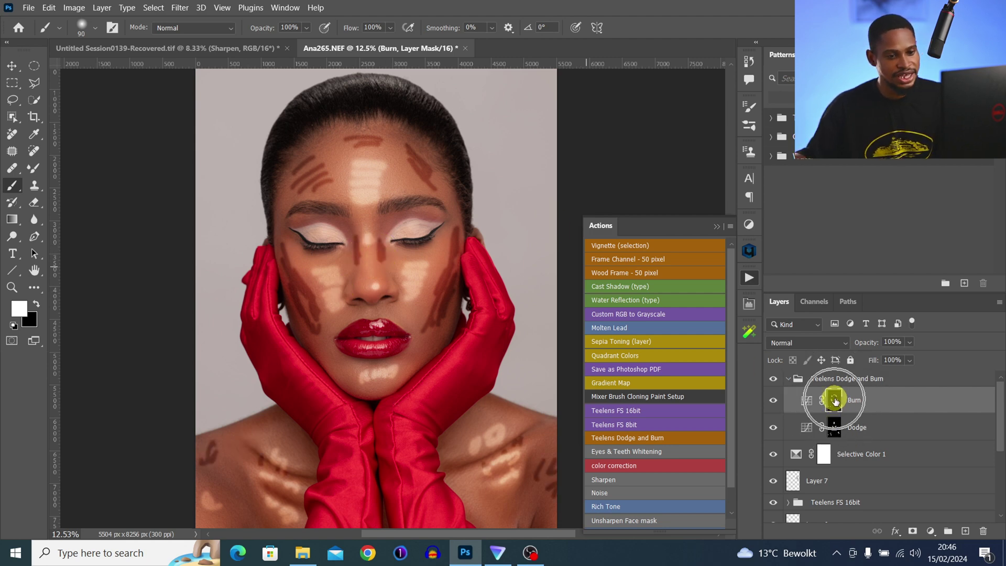
Step: Feather the Burn layer's mask to 159.6 px to blend the contour strokes
left_click(748, 304)
left_click(717, 248)
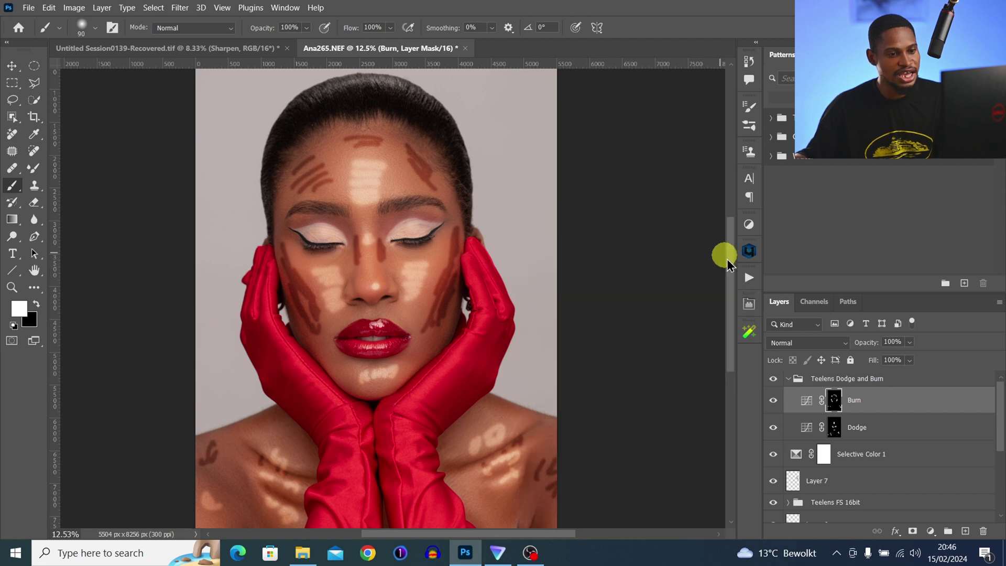
left_click(283, 7)
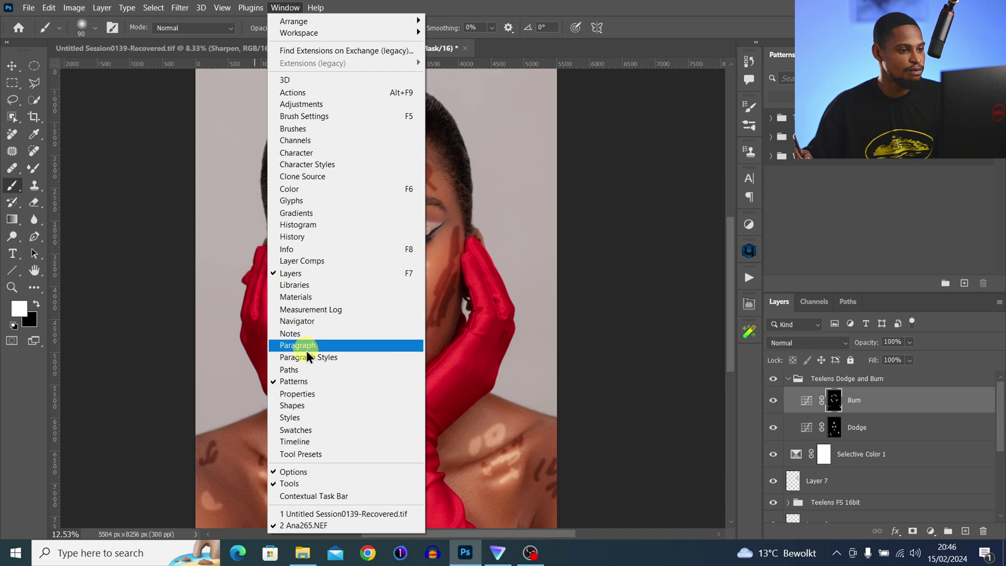
left_click(306, 393)
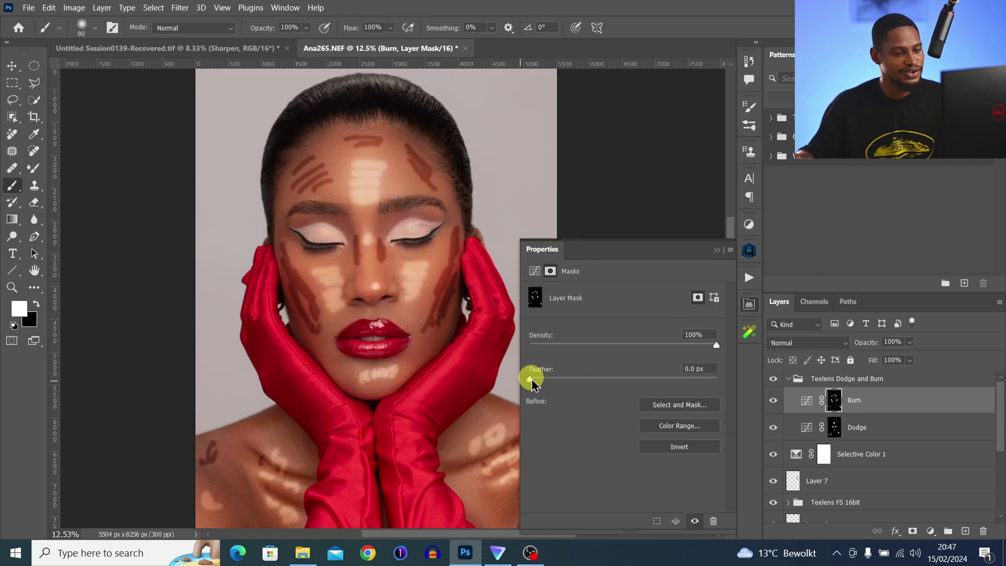
left_click_drag(614, 389, 656, 378)
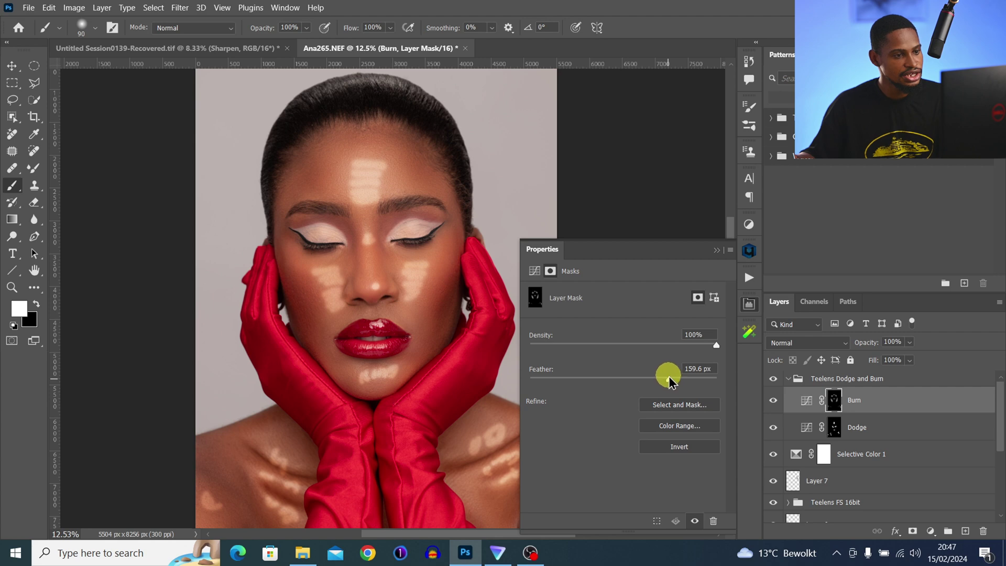
left_click(715, 251)
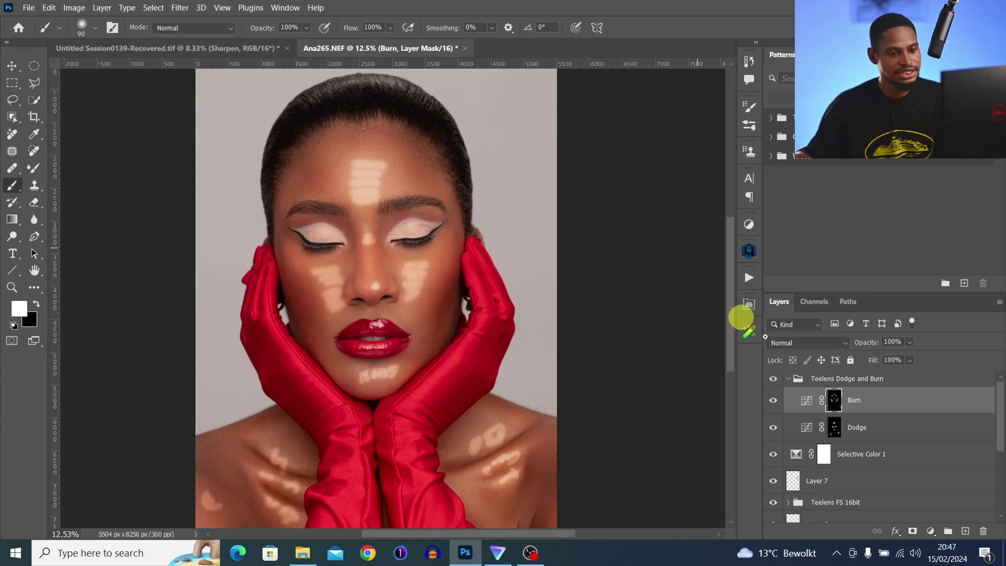
Step: Feather the Dodge layer's mask to 136.3 px to blend the highlight strokes
left_click(833, 425)
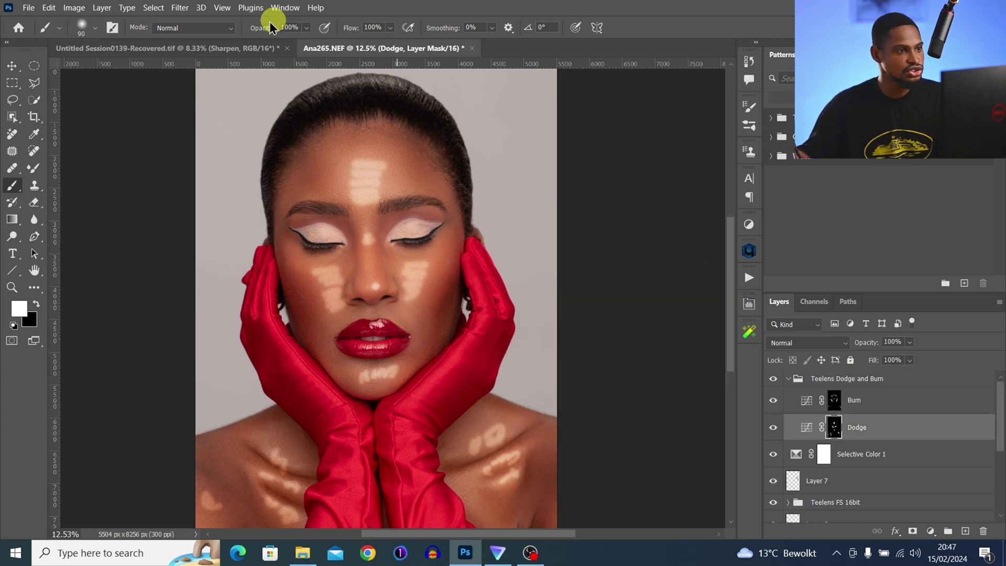
left_click(285, 8)
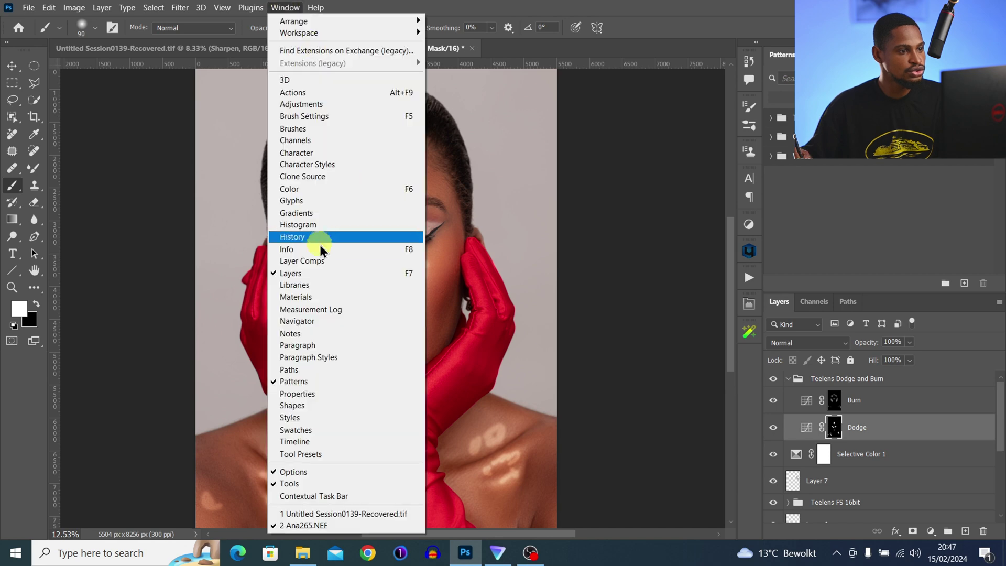
left_click(309, 393)
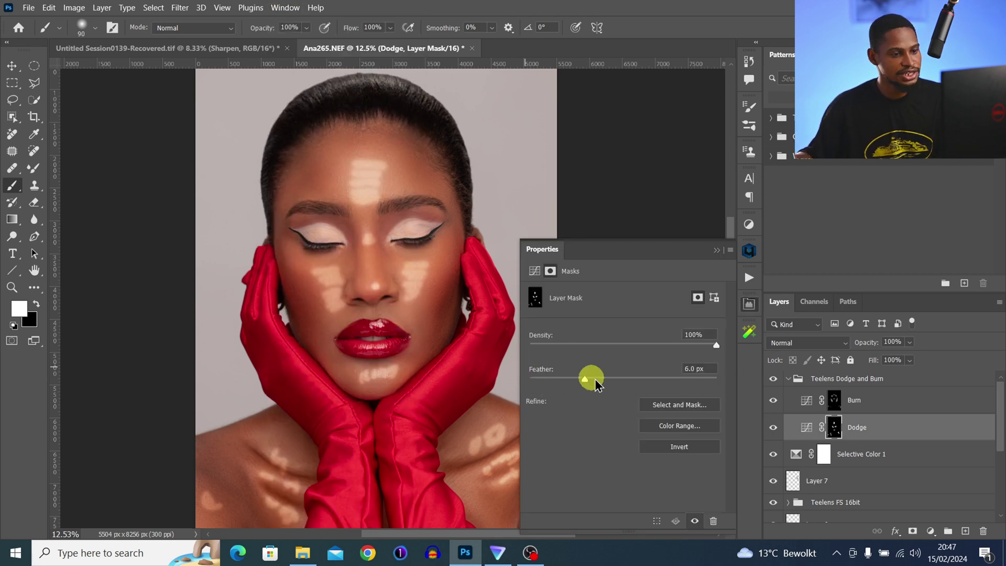
left_click_drag(626, 382, 632, 380)
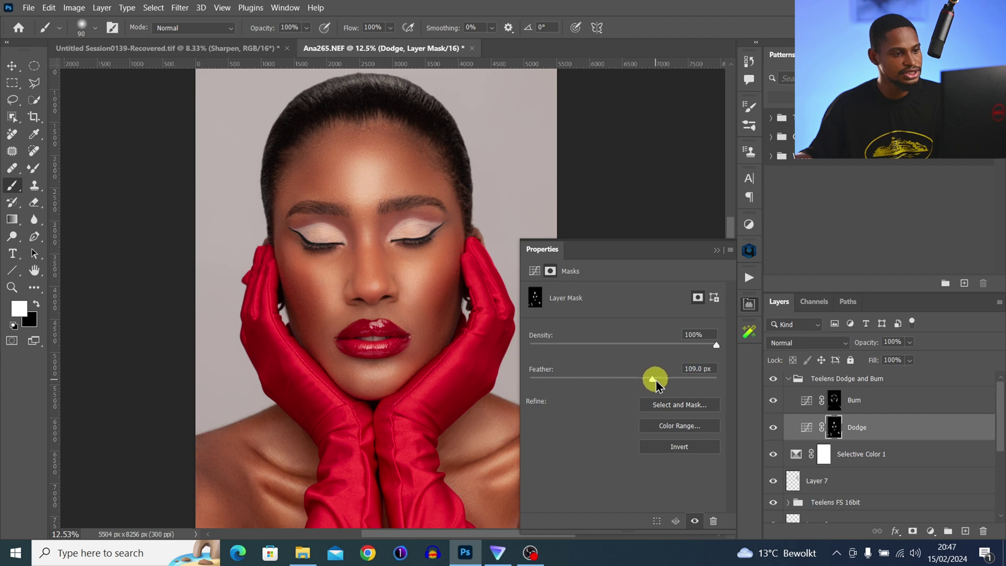
left_click_drag(657, 379, 664, 378)
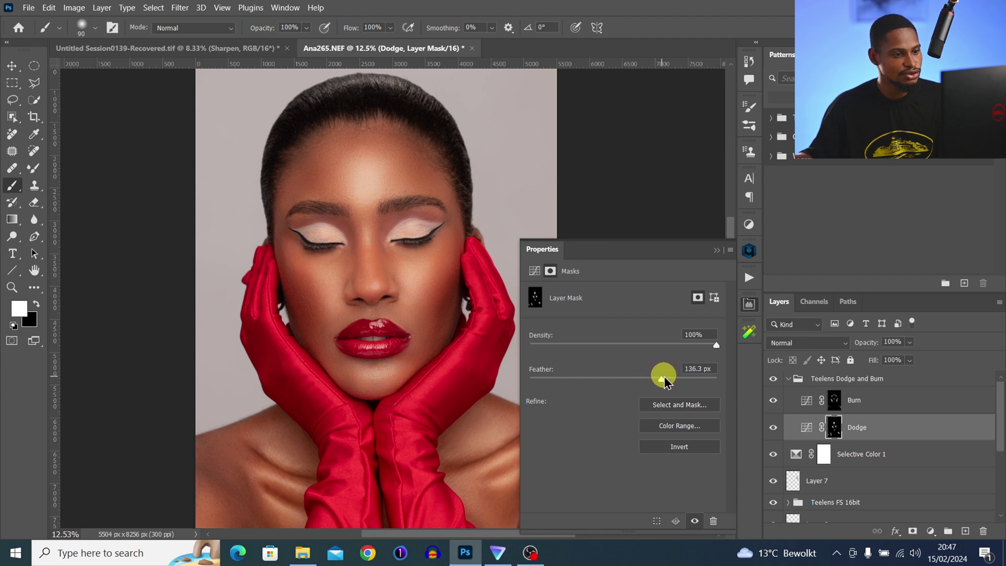
left_click(717, 250)
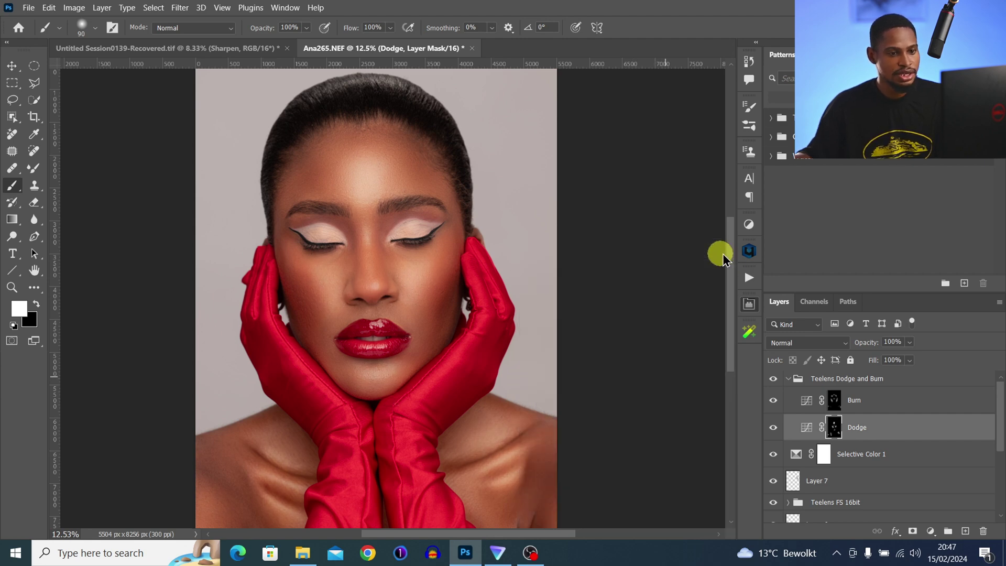
Step: Collapse the top Teelens Dodge and Burn group and compare the portrait with and without it
left_click(792, 380)
left_click(779, 383)
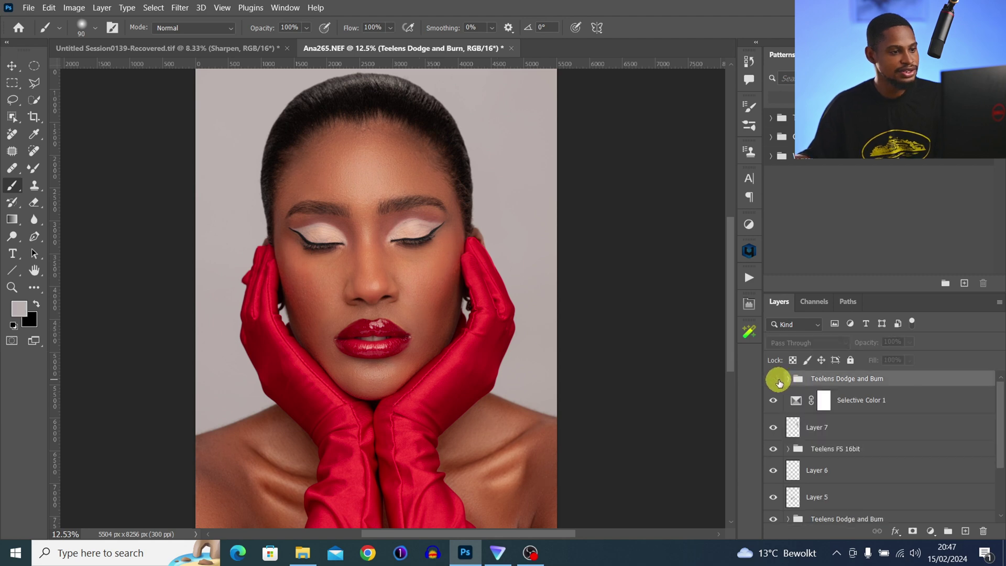
left_click(779, 383)
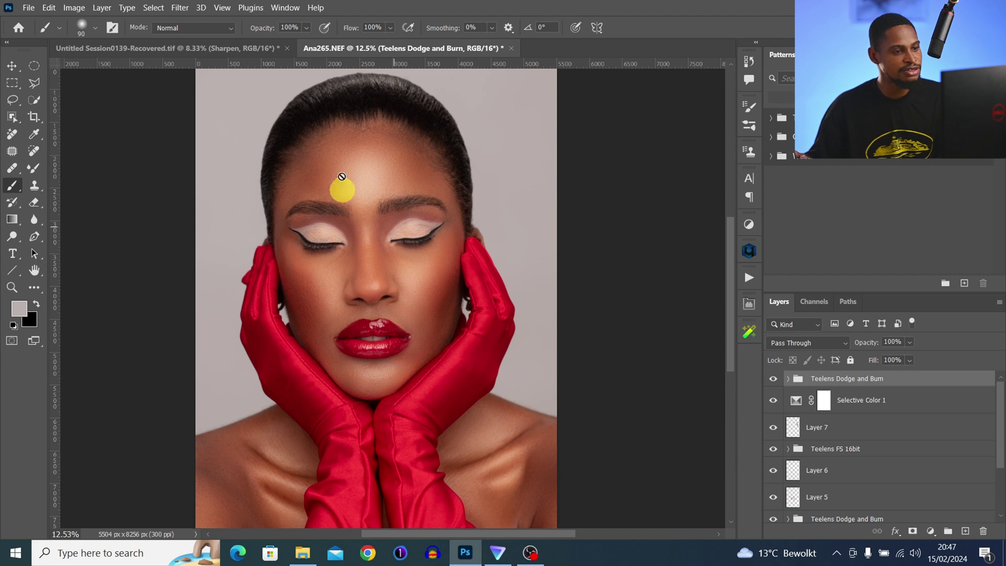
Step: Increase the Dodge mask's feather to about 392 px and raise the Burn mask's feather for softer blending
left_click(788, 380)
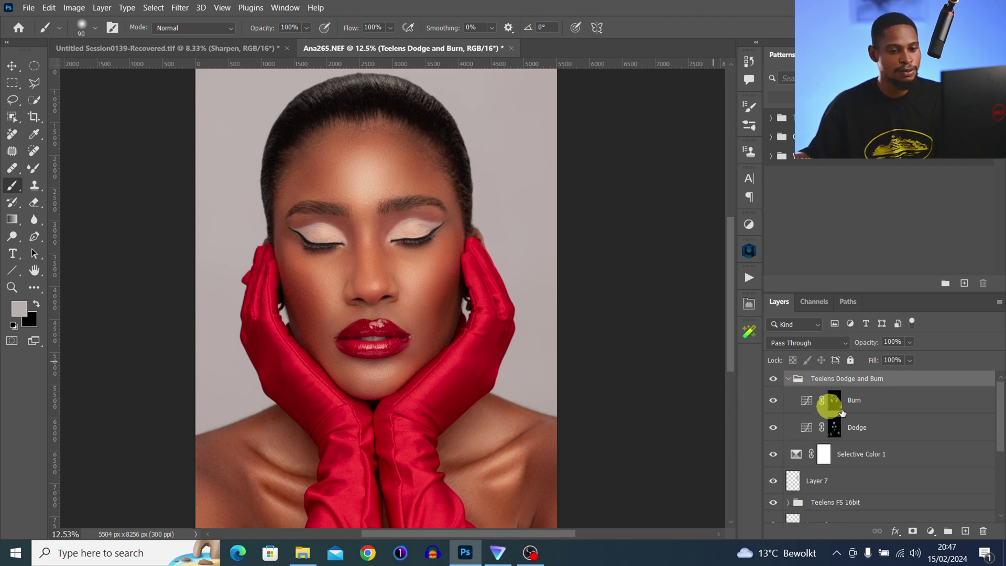
left_click(833, 426)
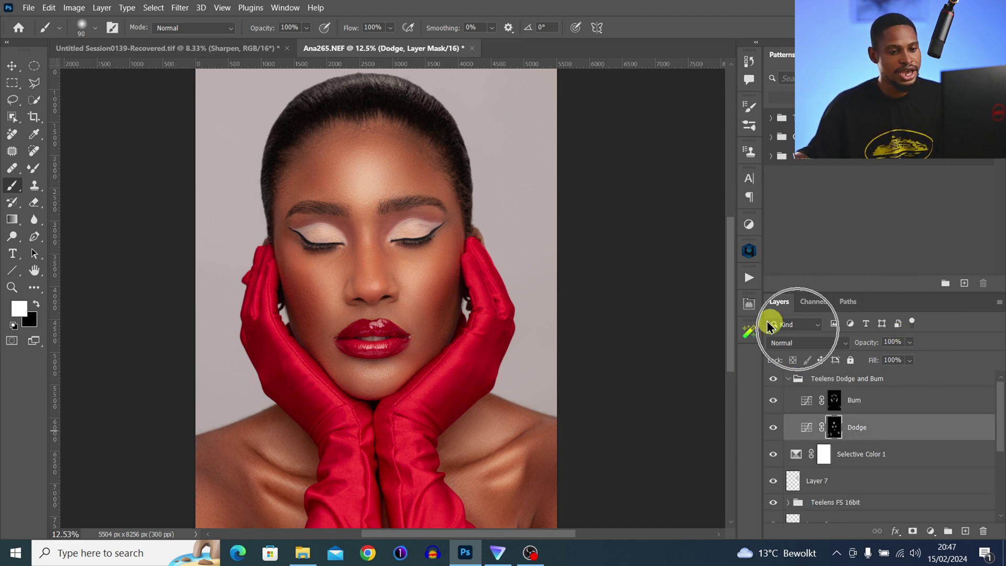
left_click(749, 304)
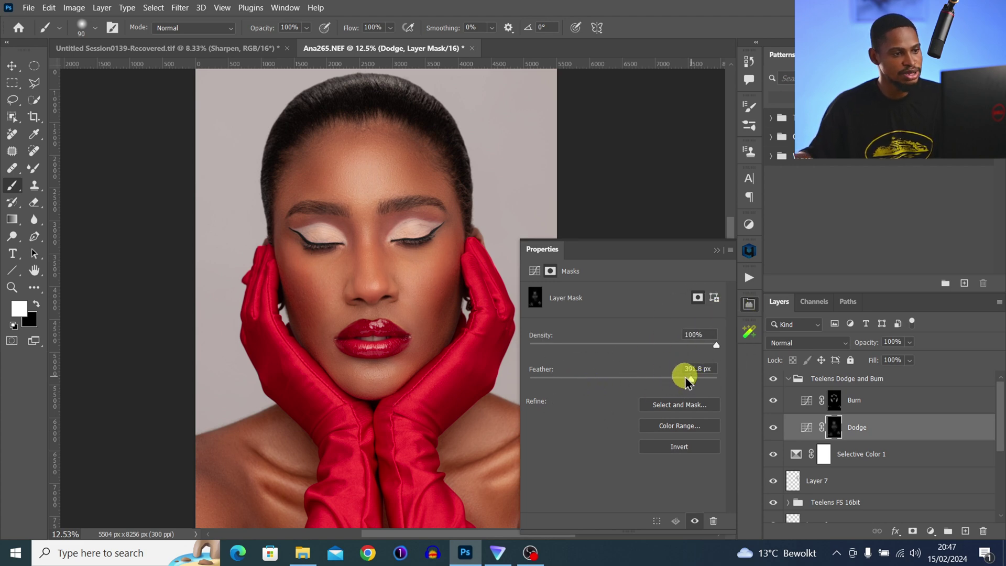
left_click(834, 400)
left_click_drag(682, 381, 686, 378)
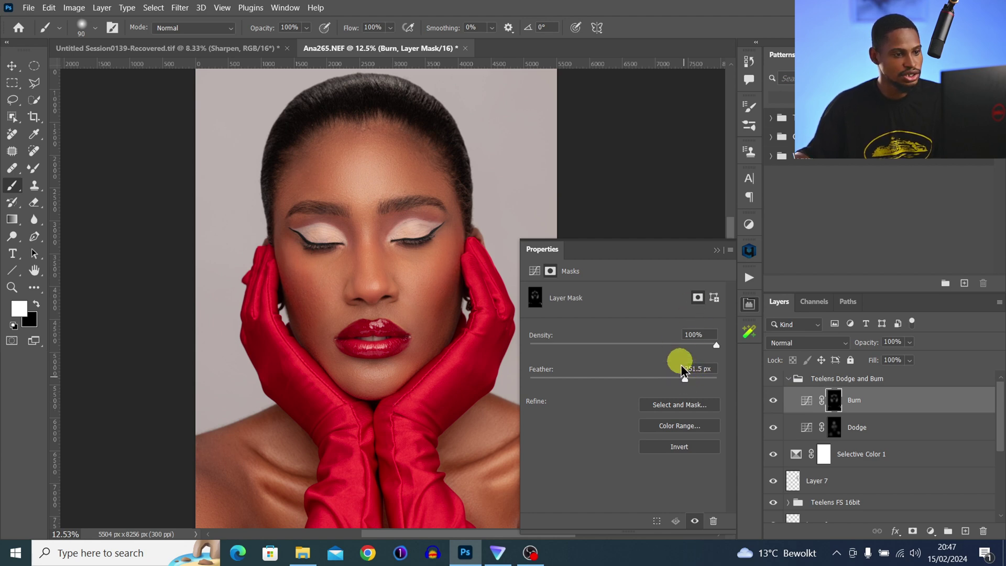
left_click(716, 250)
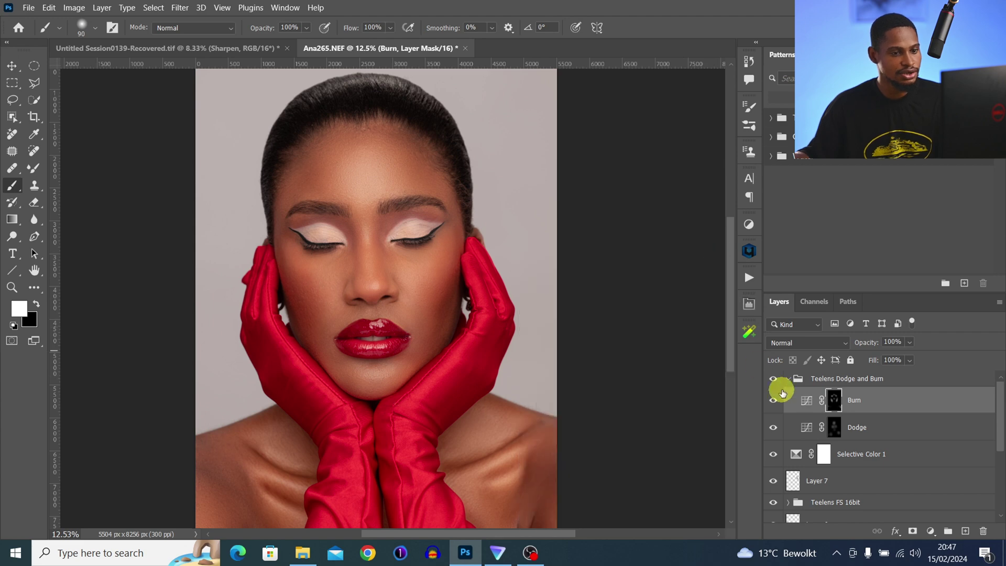
Step: Compare the portrait with and without the softened top Teelens Dodge and Burn group
left_click(790, 381)
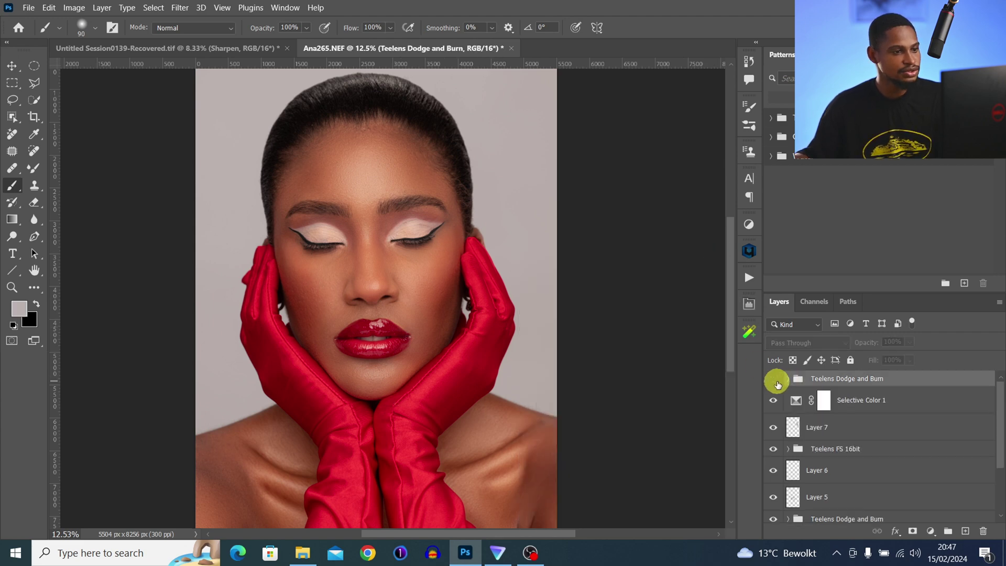
left_click(773, 379)
left_click(774, 379)
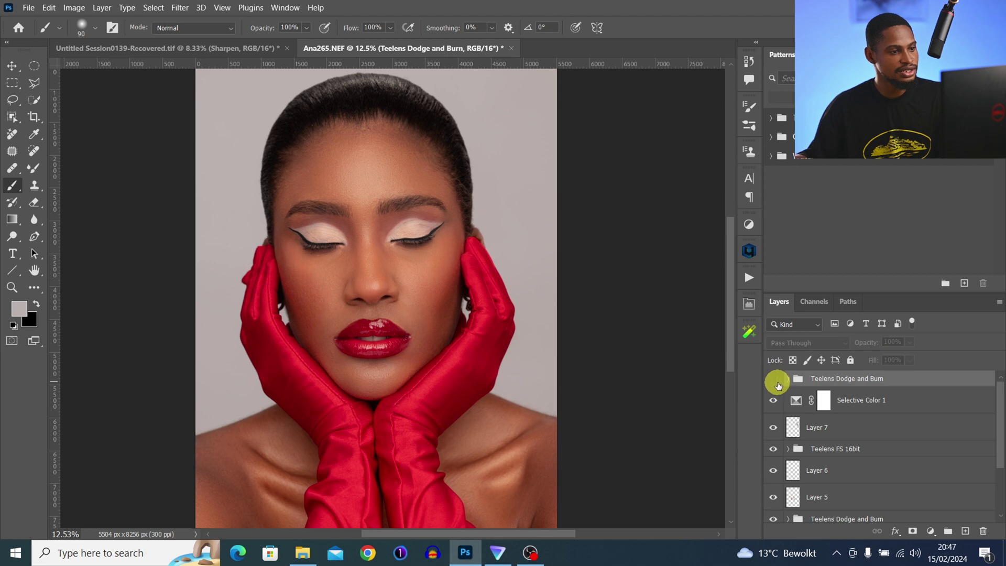
left_click(774, 379)
Step: Group all layers from the top Teelens Dodge and Burn group down to Layer 4, leaving out Background
key("z")
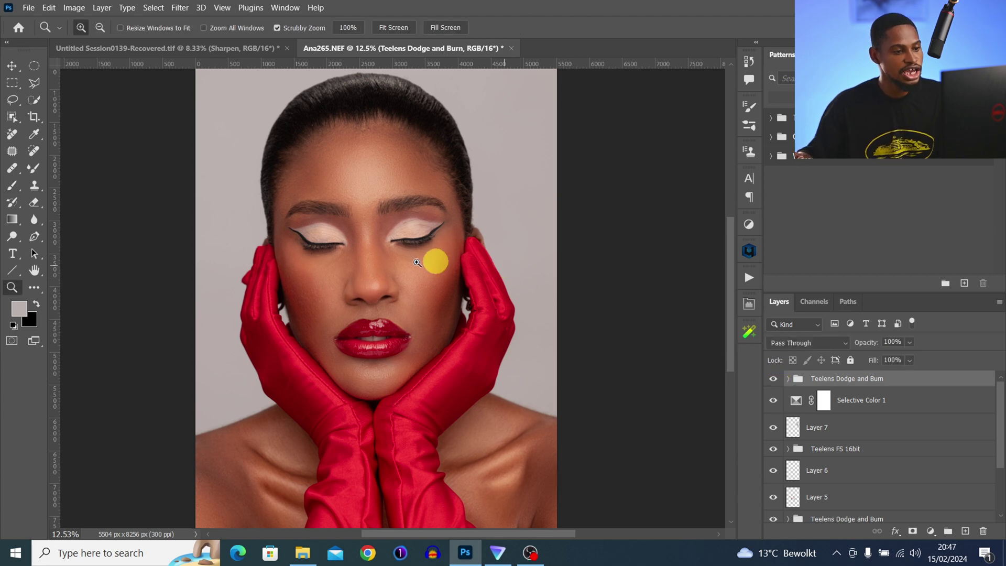
left_click_drag(433, 260, 359, 258)
key("b")
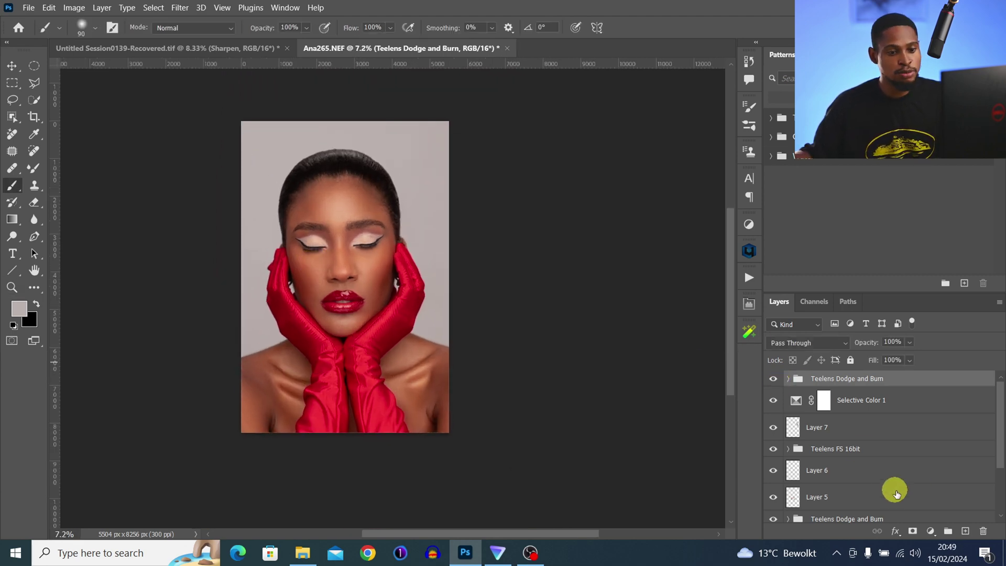
left_click_drag(1000, 445, 961, 478)
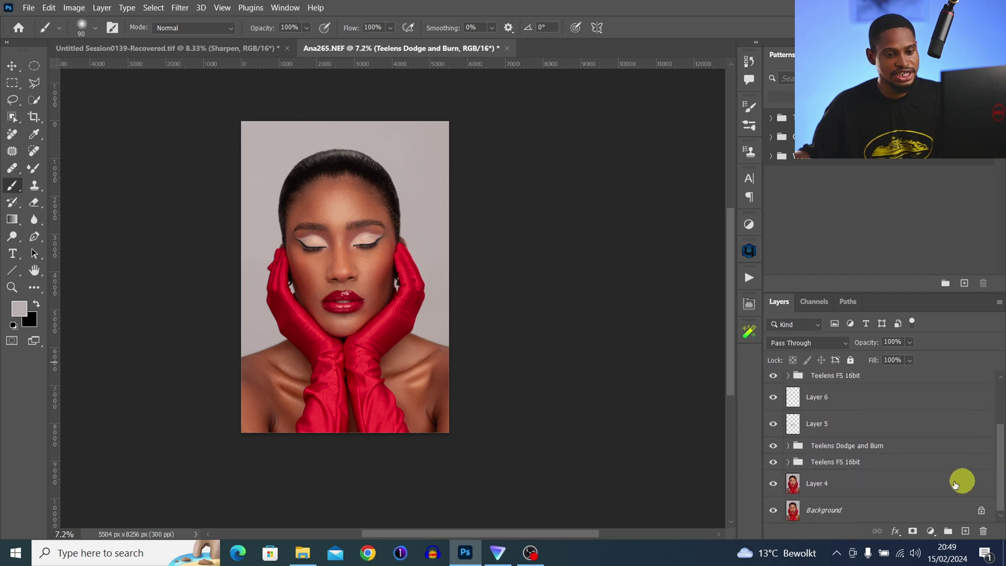
left_click(862, 479, "shift")
key("ctrl+g")
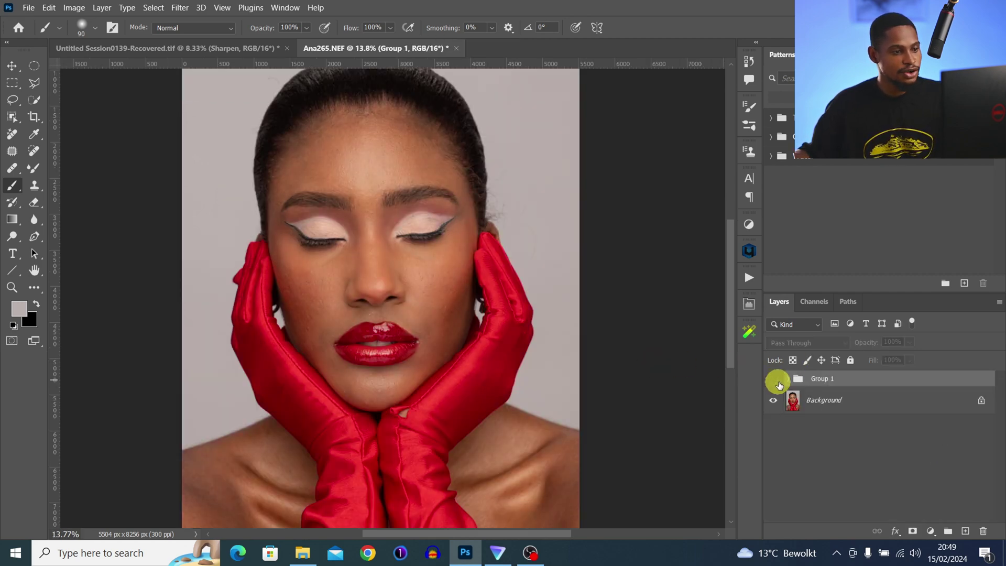
Step: Toggle the new layer group's visibility to compare the full retouch with the original portrait
left_click(778, 382)
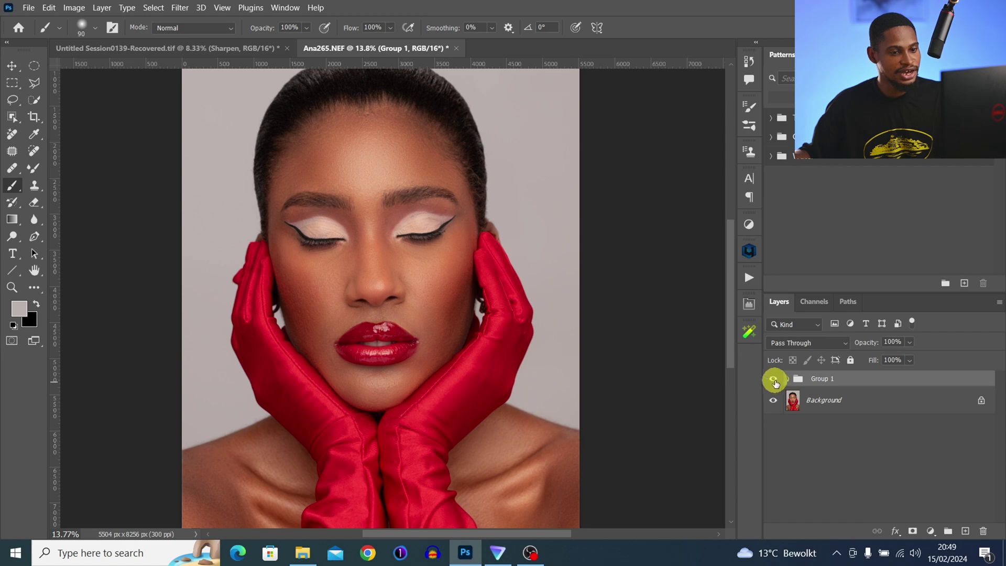
left_click(774, 381)
left_click(775, 382)
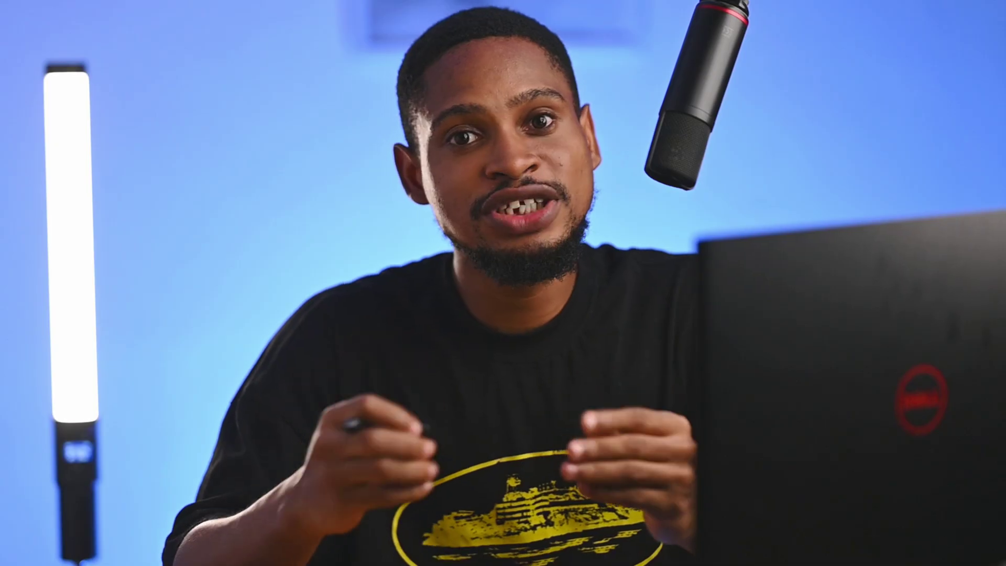